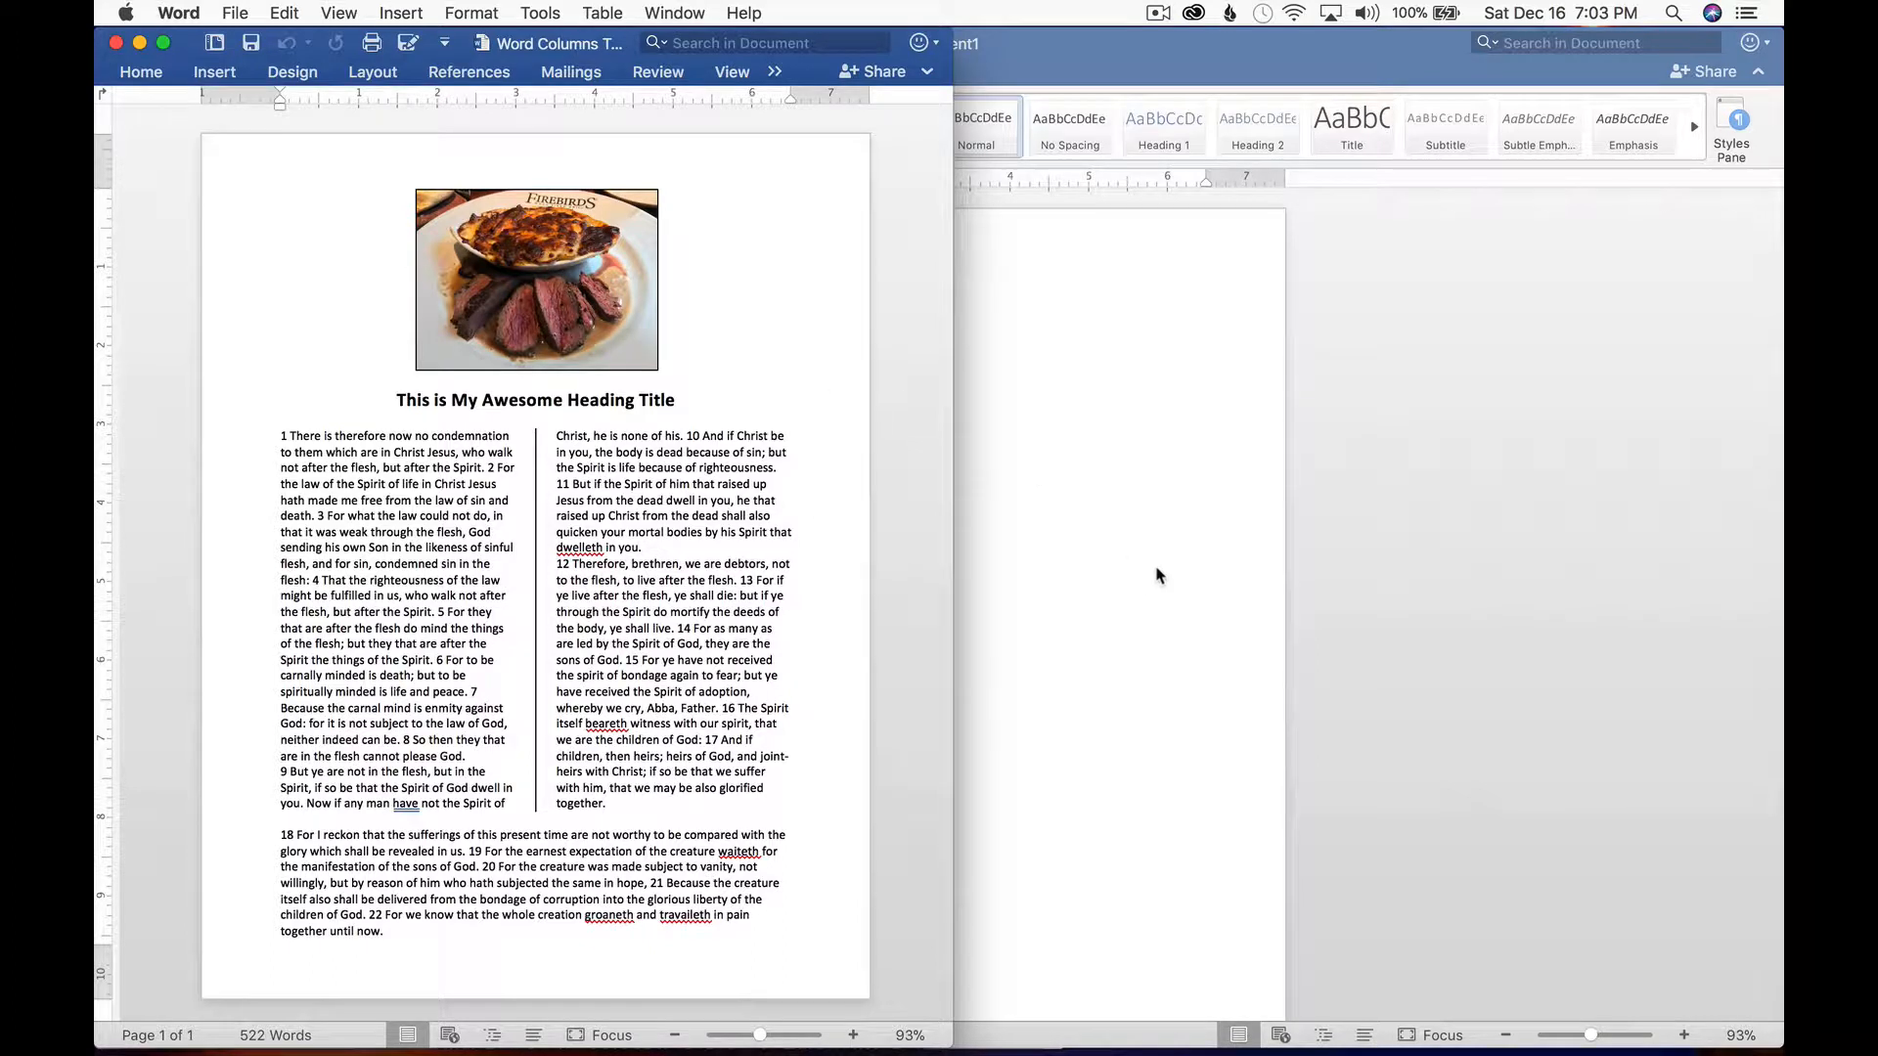
Bring the blank Document1 window to the front and show it in Focus view.
left_click(1376, 552)
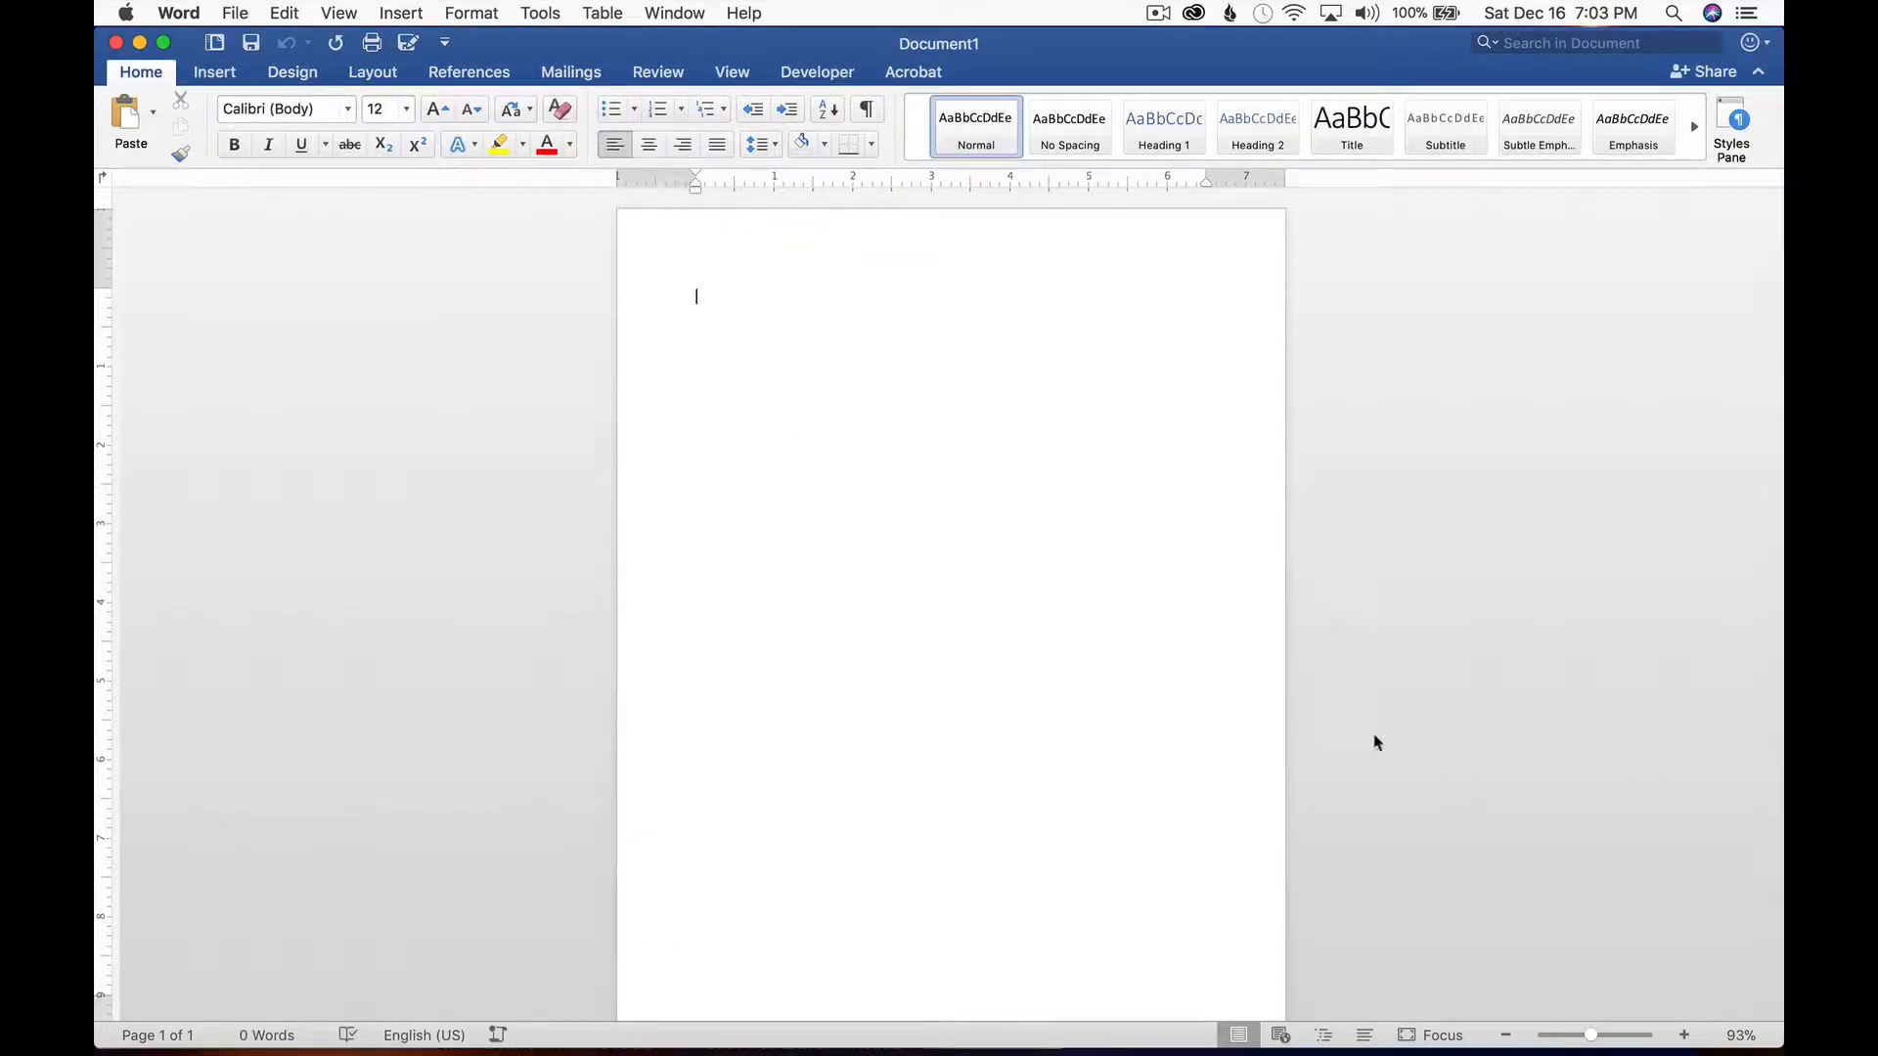
left_click(1411, 1036)
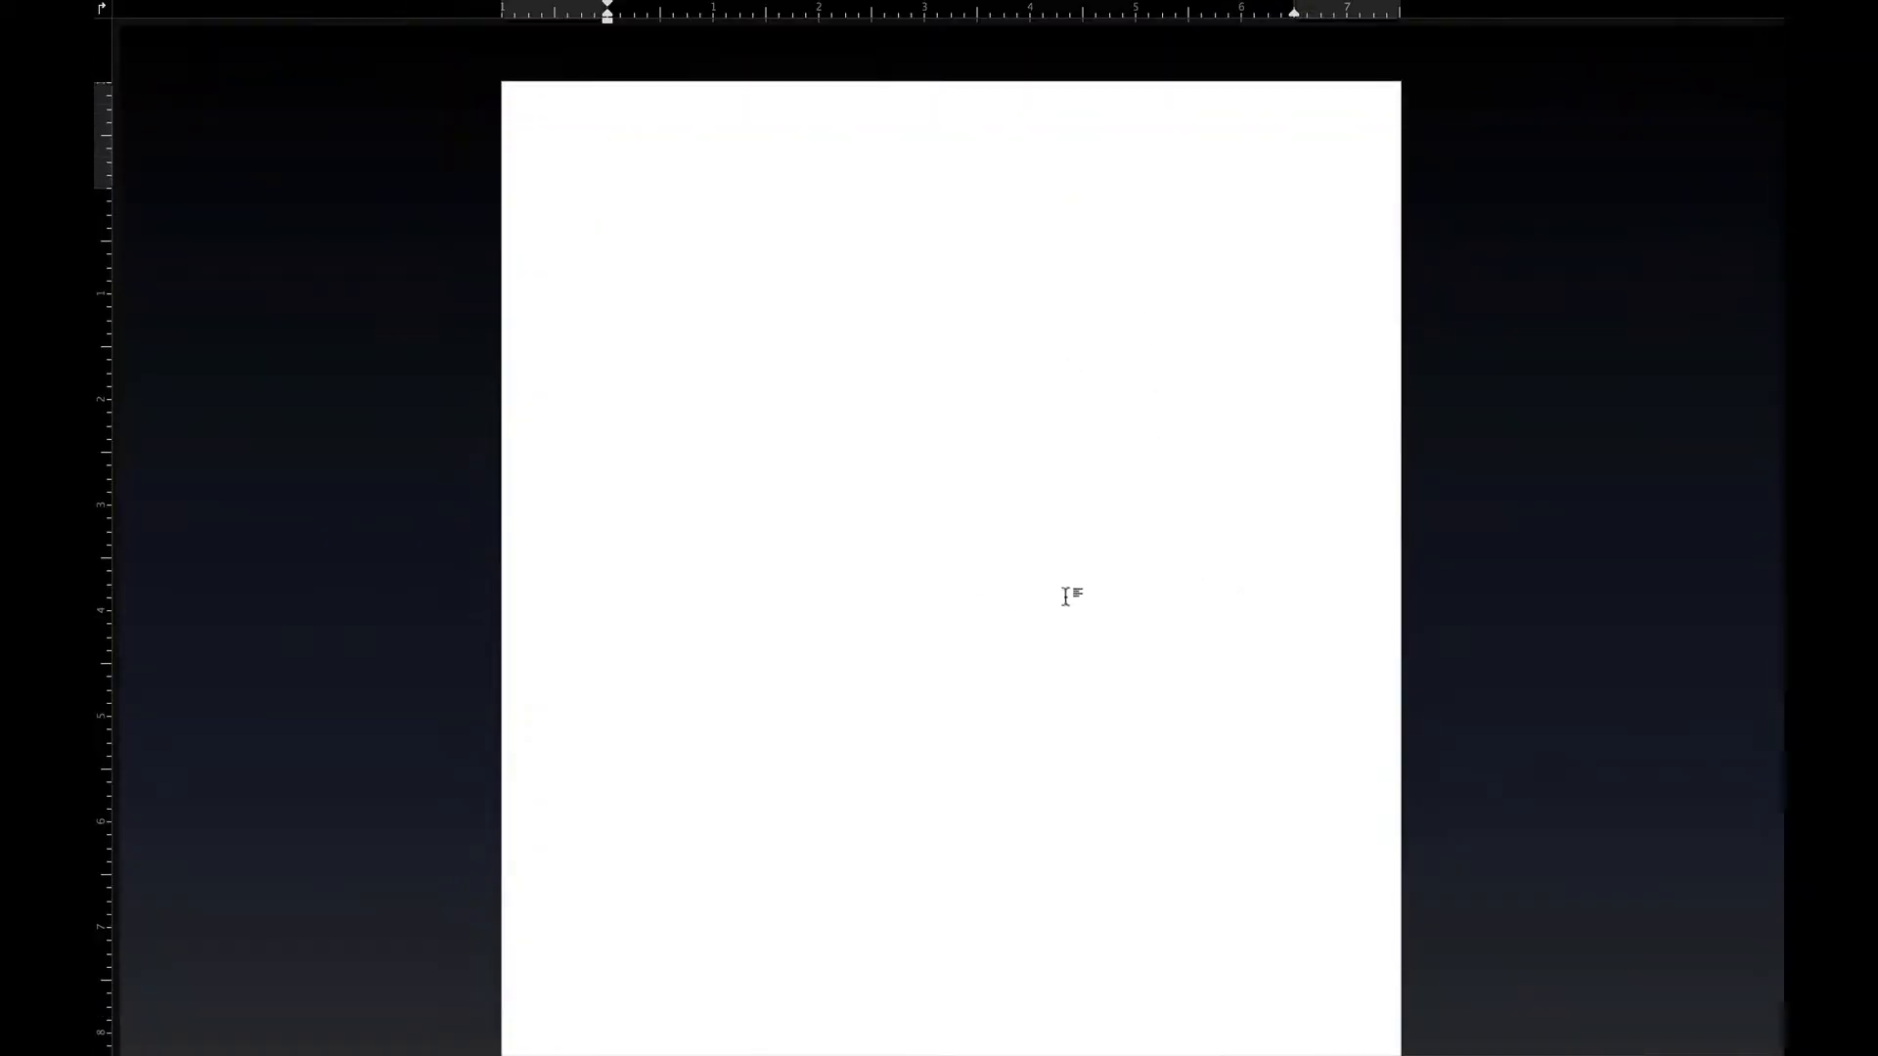
Insert the Firebirds steak plate photo from the Photo Browser into the blank page, and close the browser.
mouse_move(335, 7)
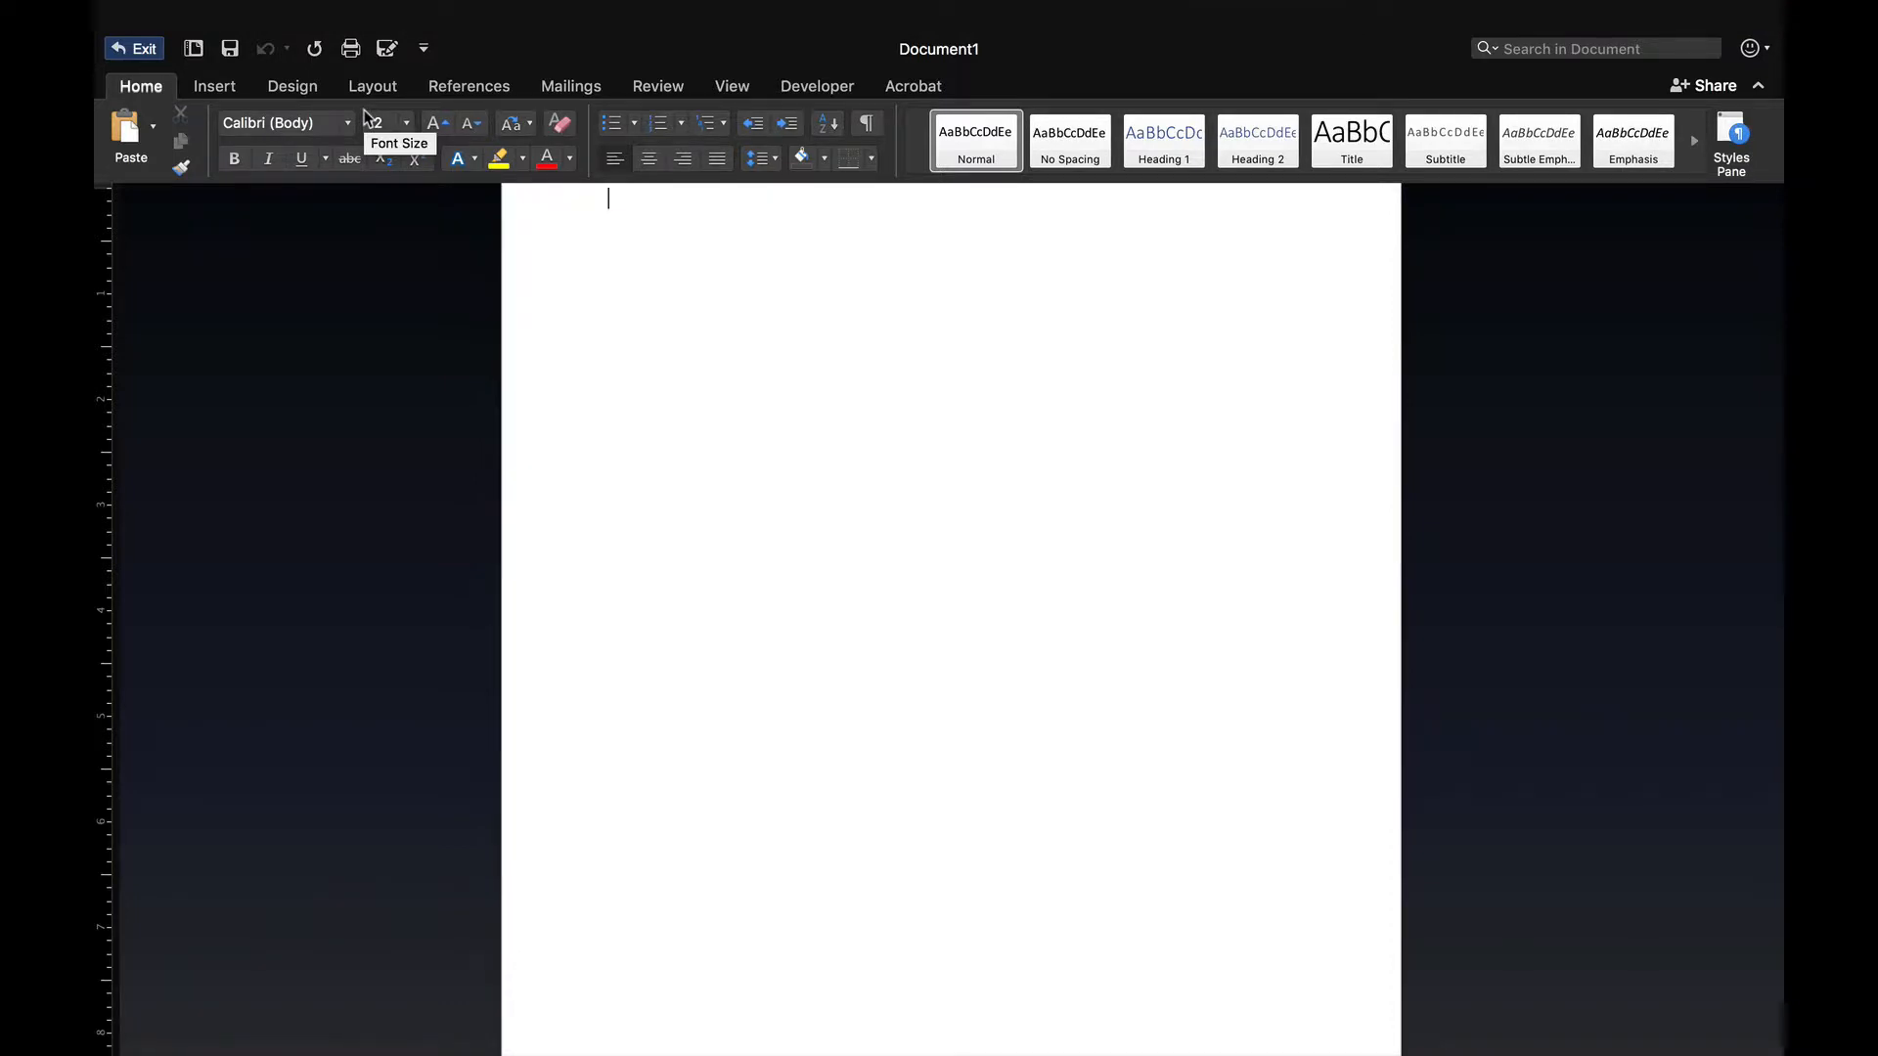
left_click(217, 94)
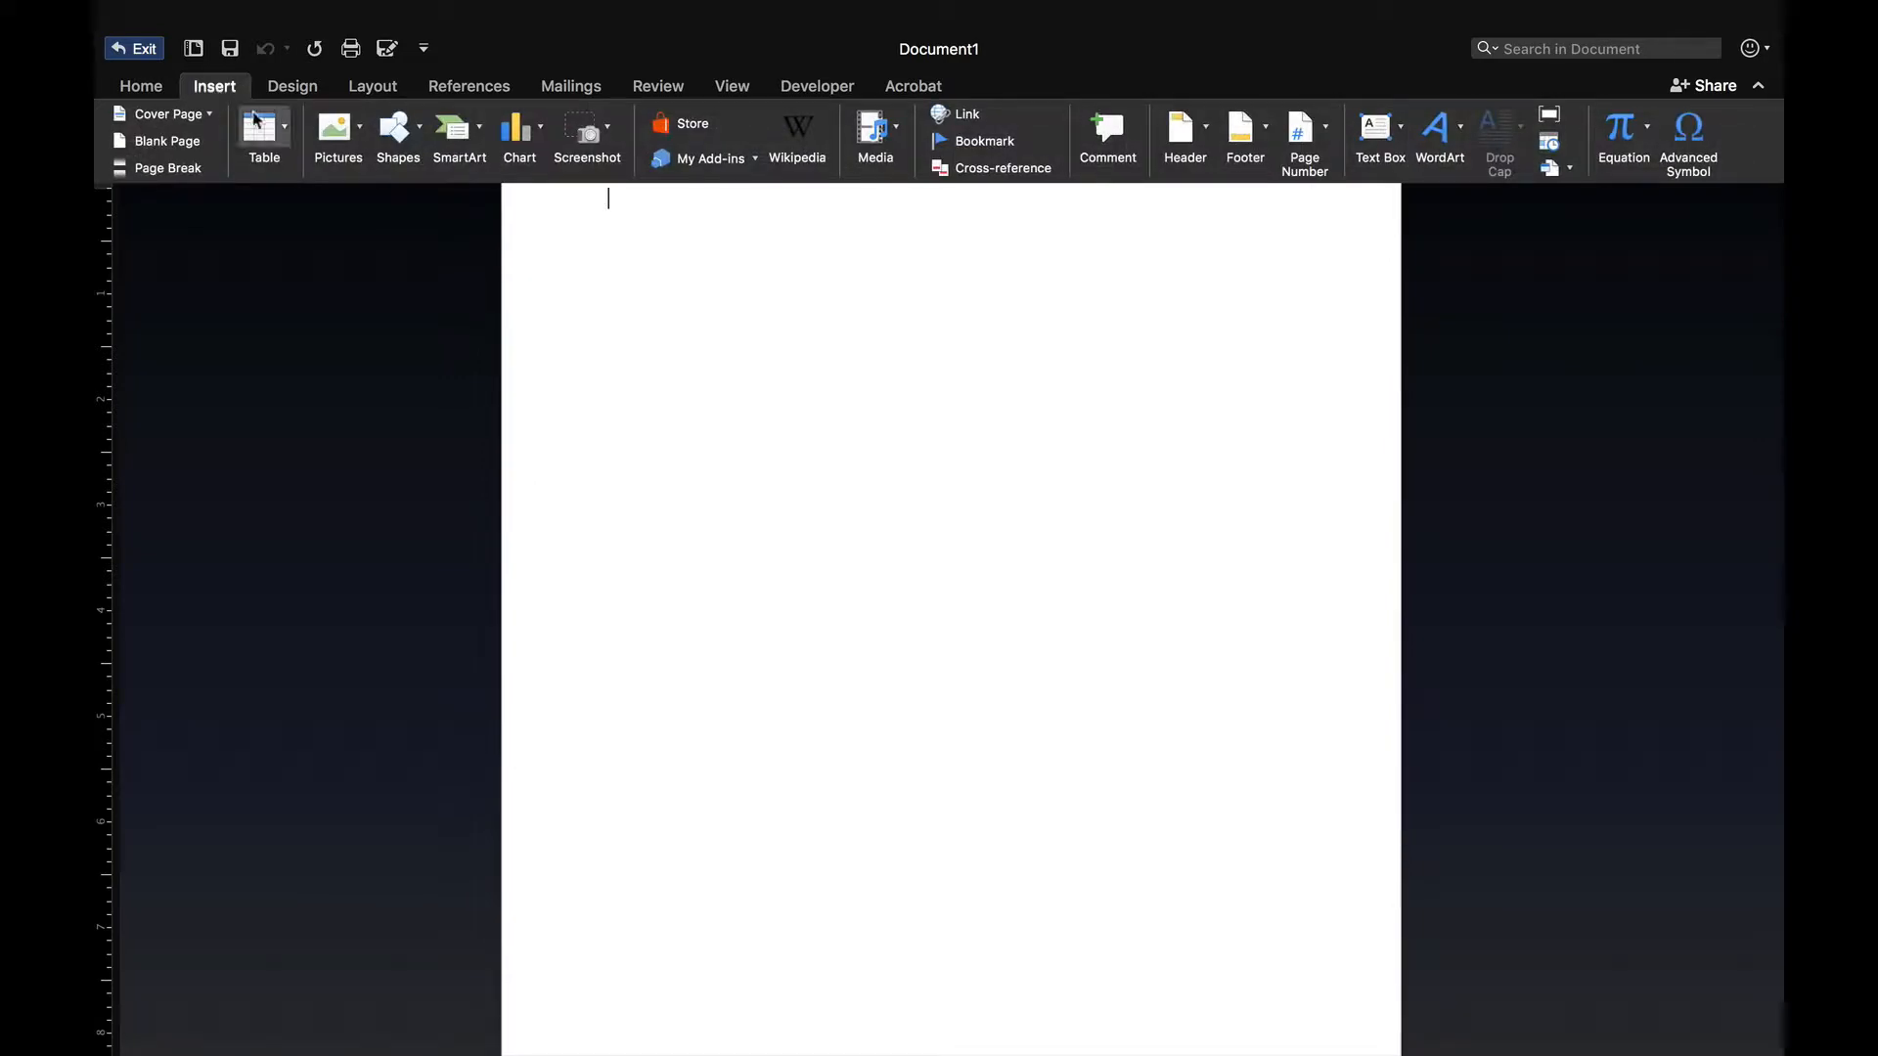
left_click(336, 140)
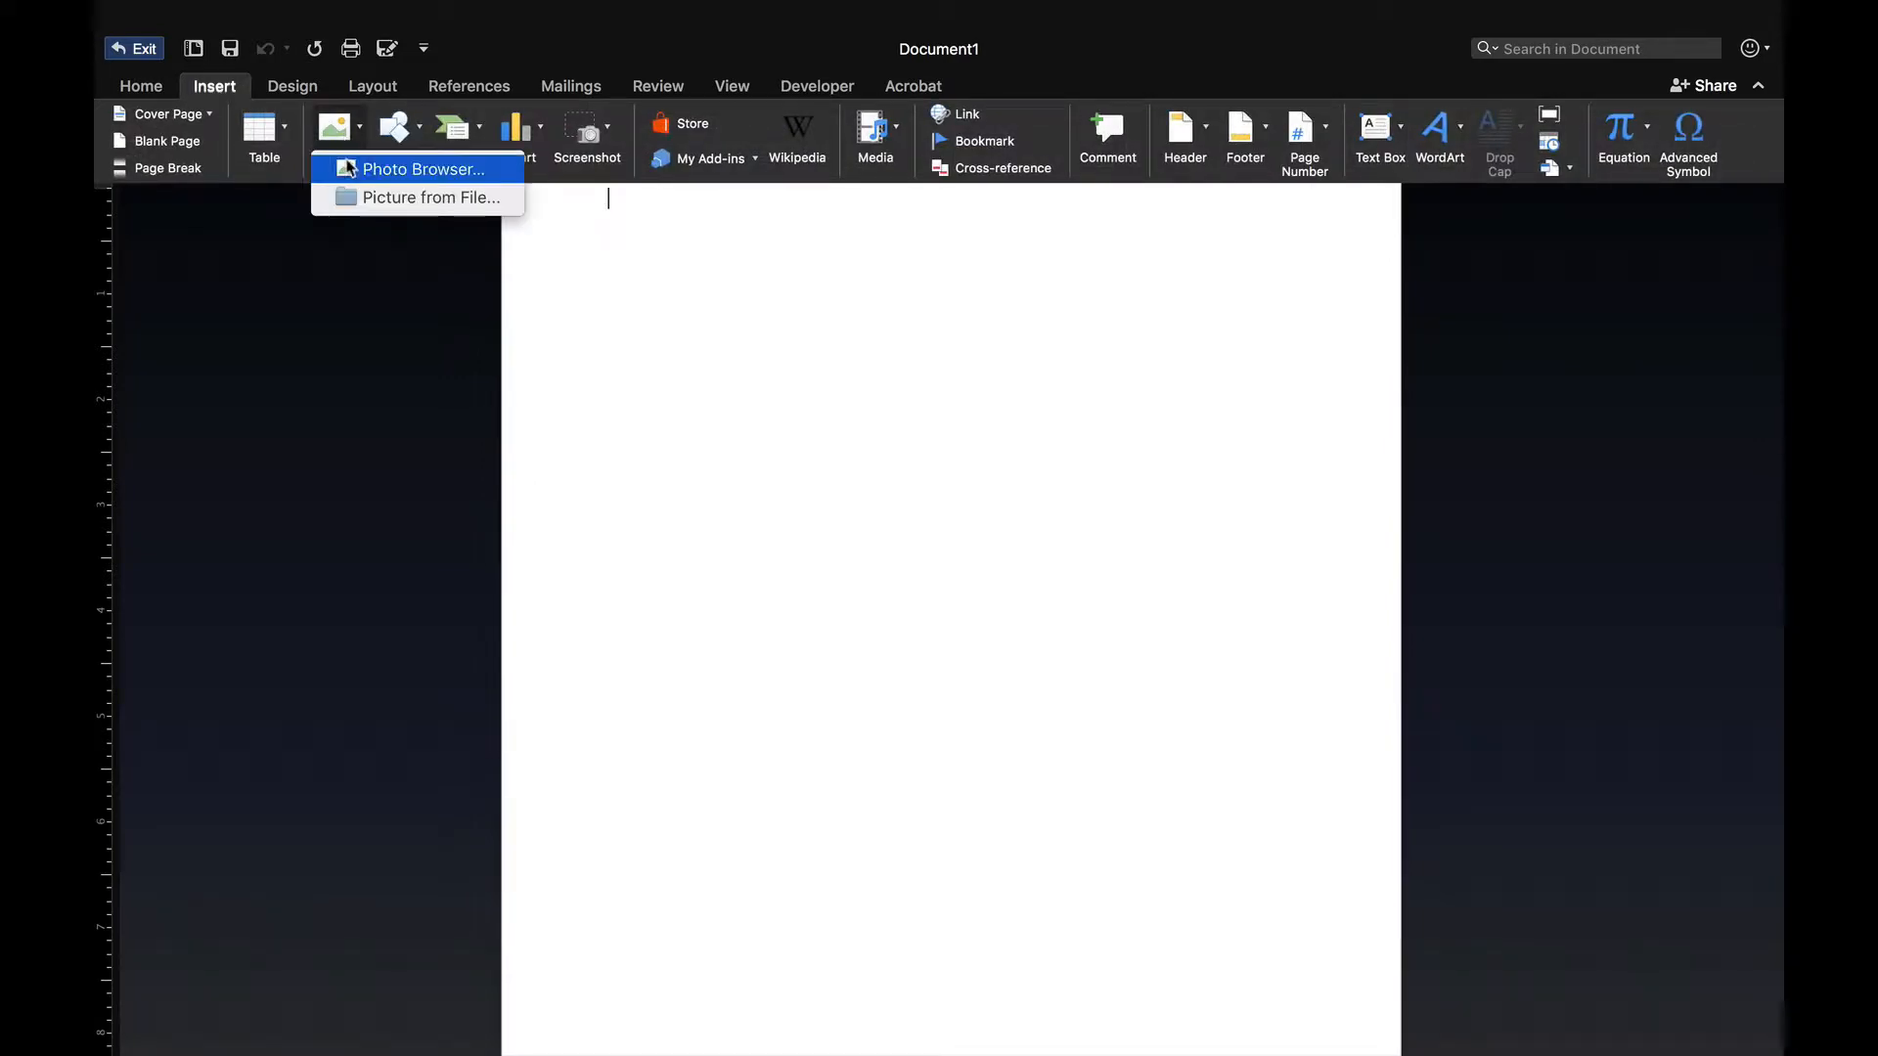
left_click(352, 172)
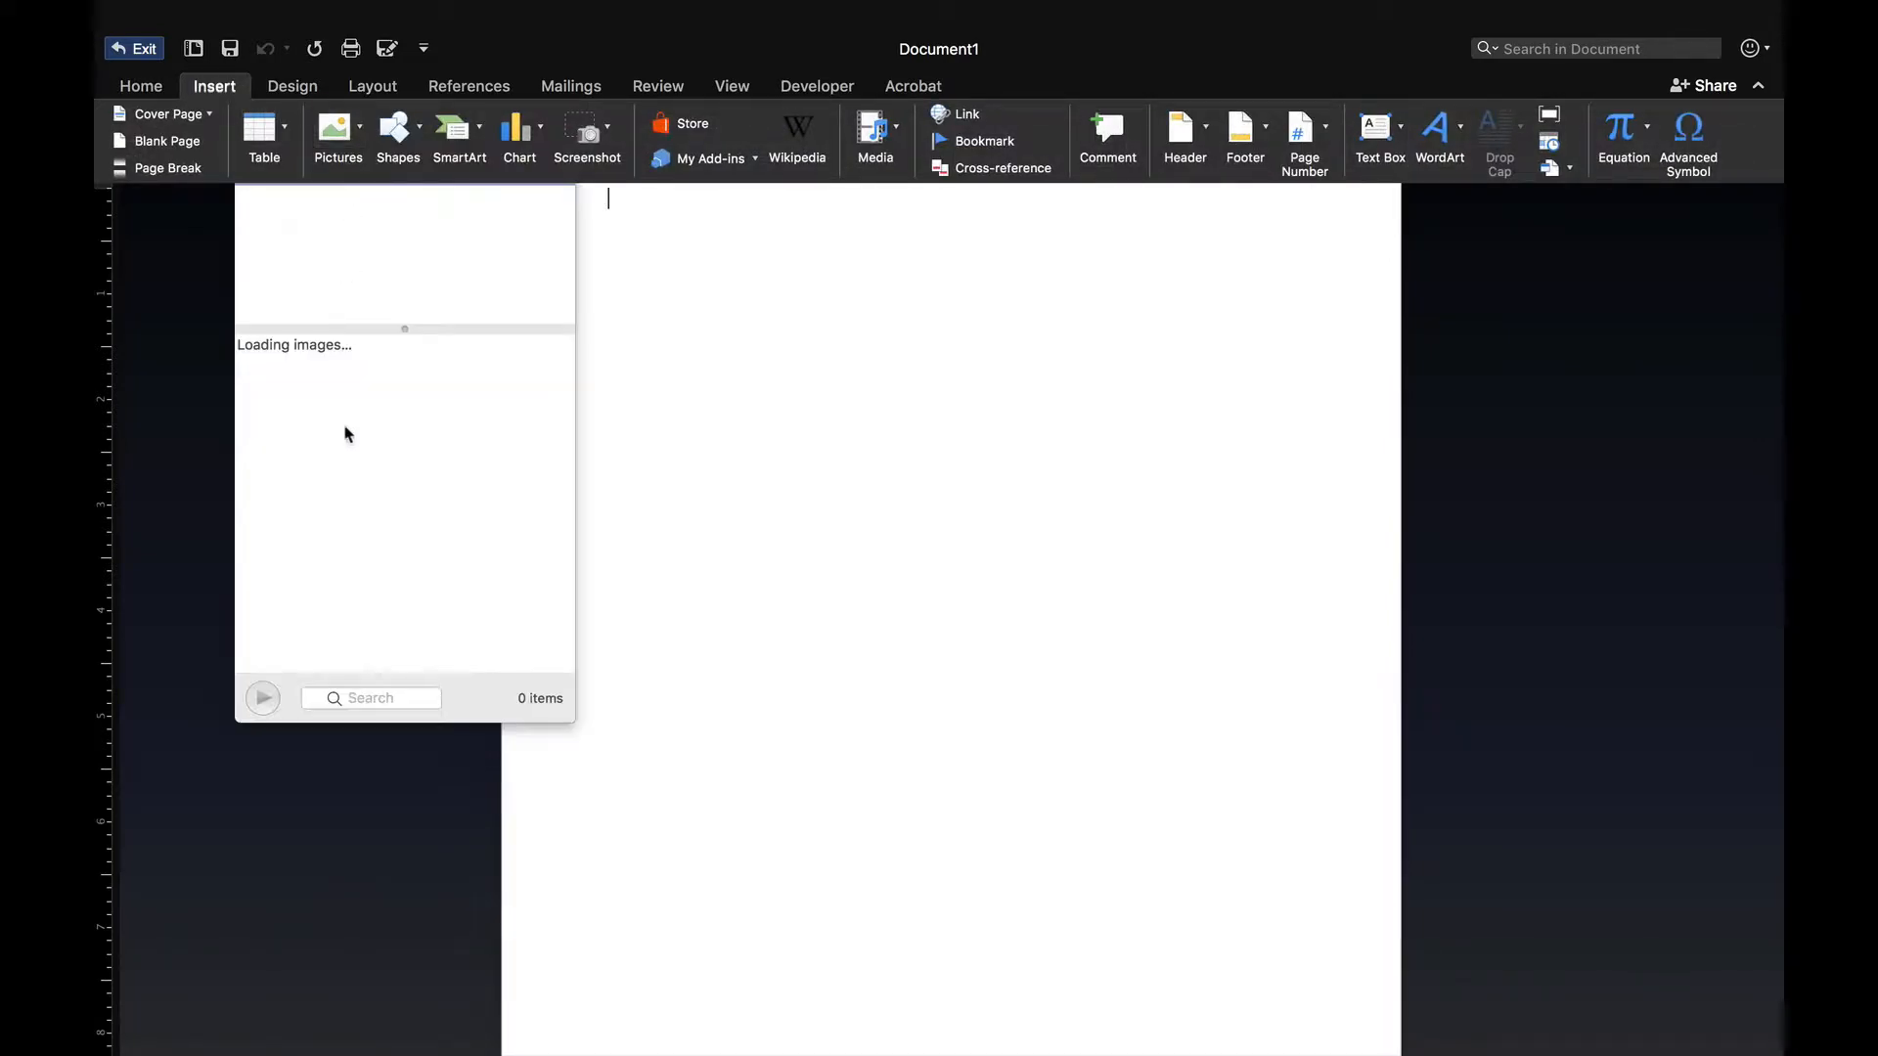
scroll(360, 482, "up", 10)
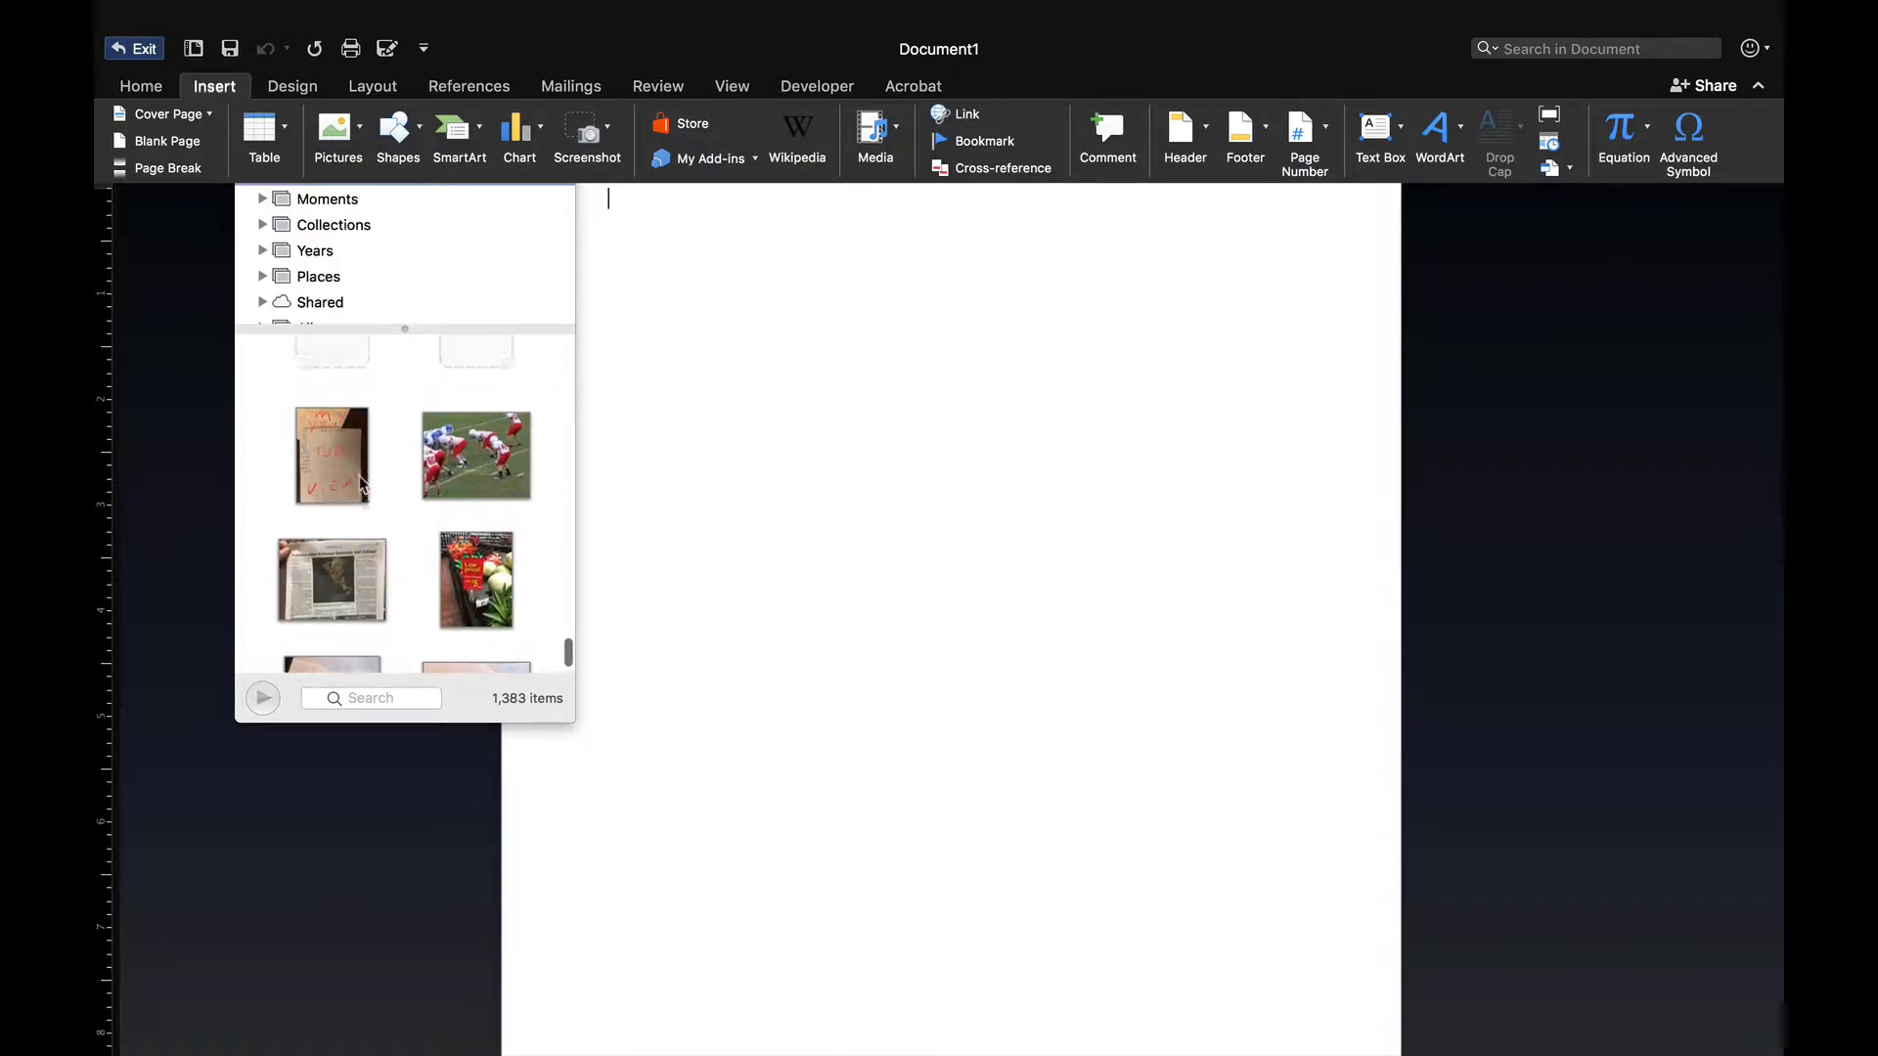
scroll(361, 482, "up", 5)
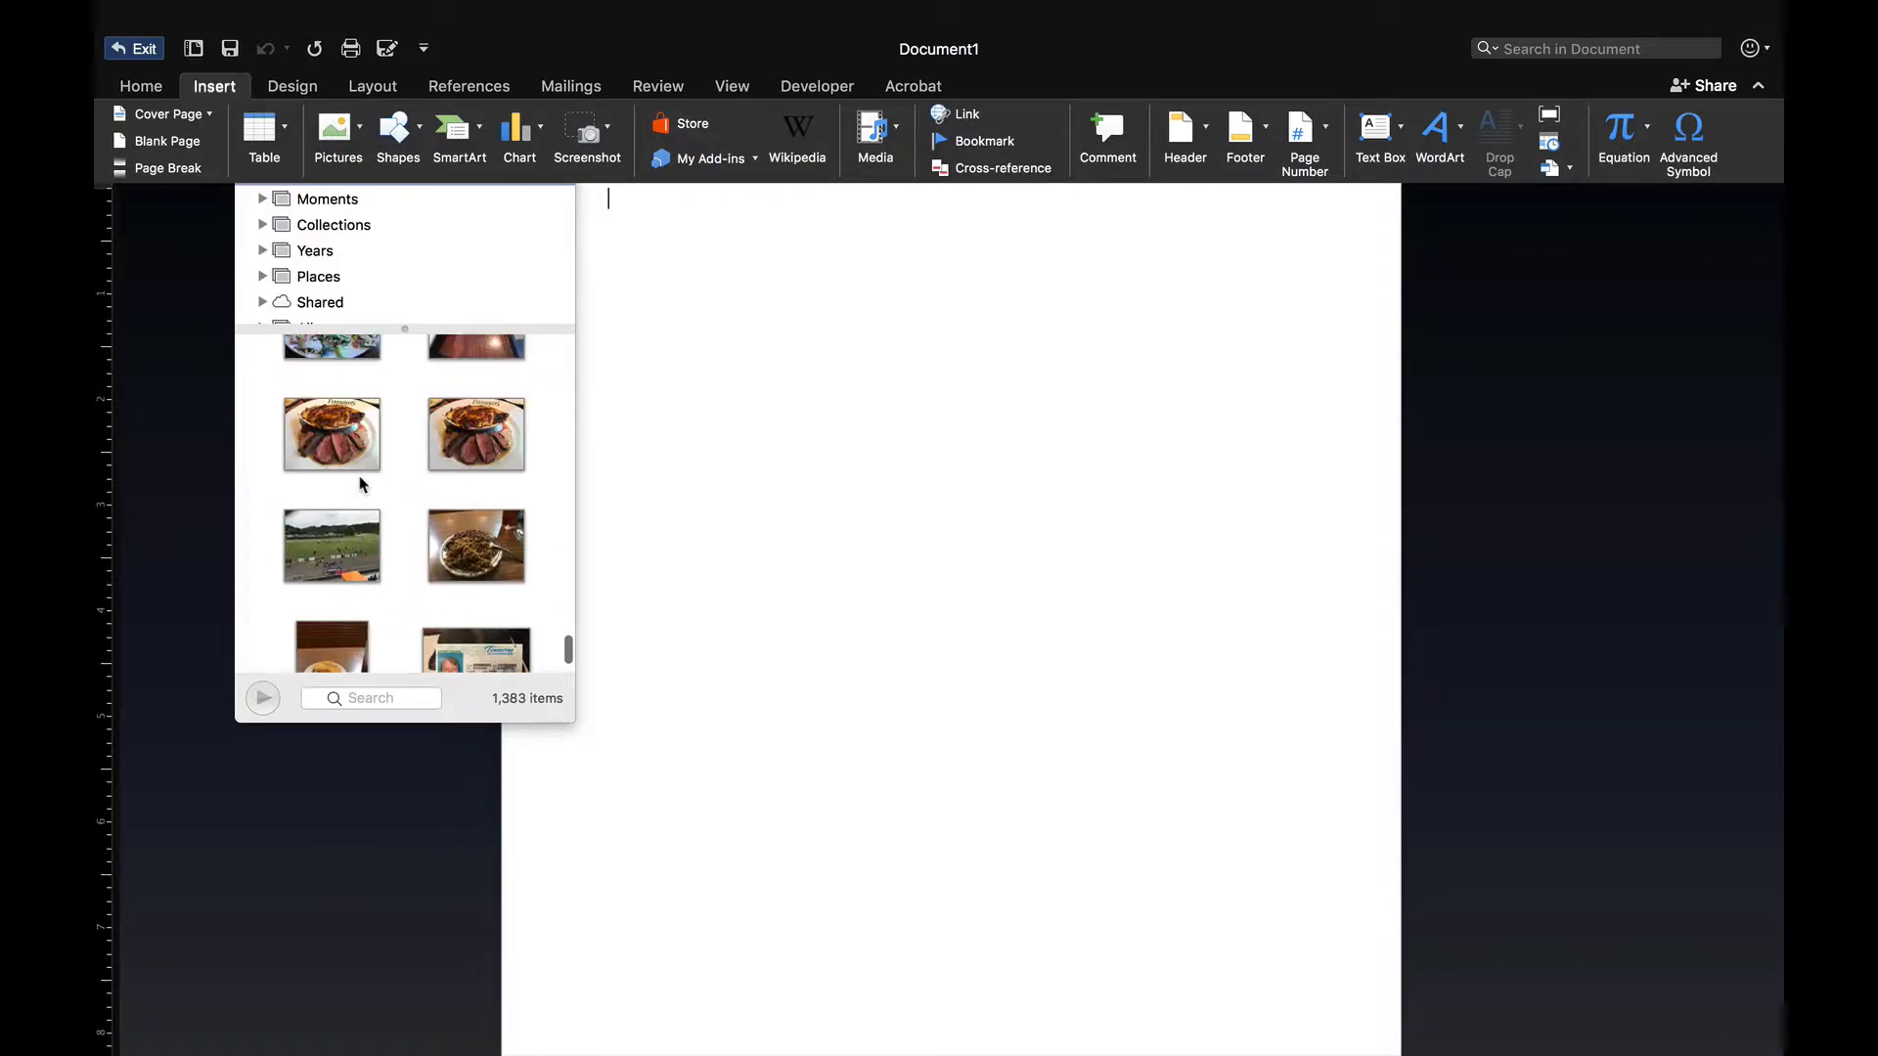
left_click_drag(459, 536, 924, 394)
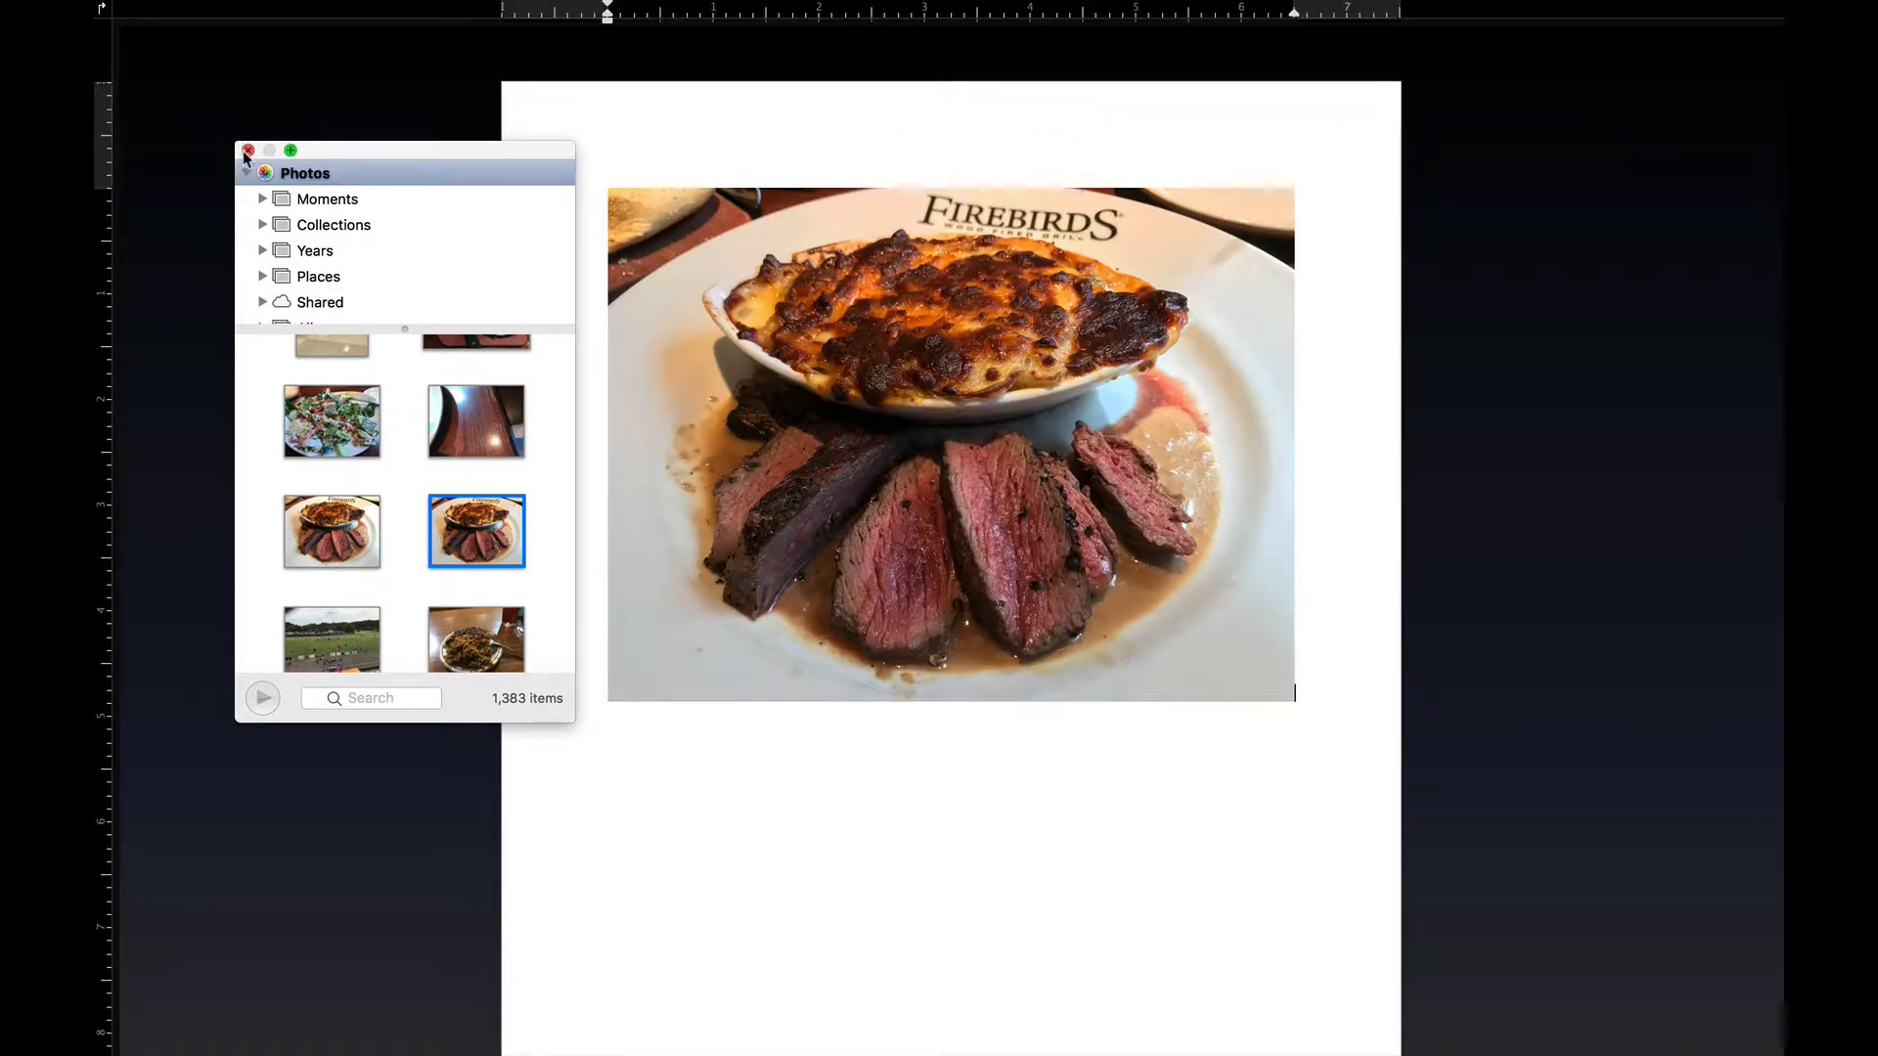
left_click(246, 151)
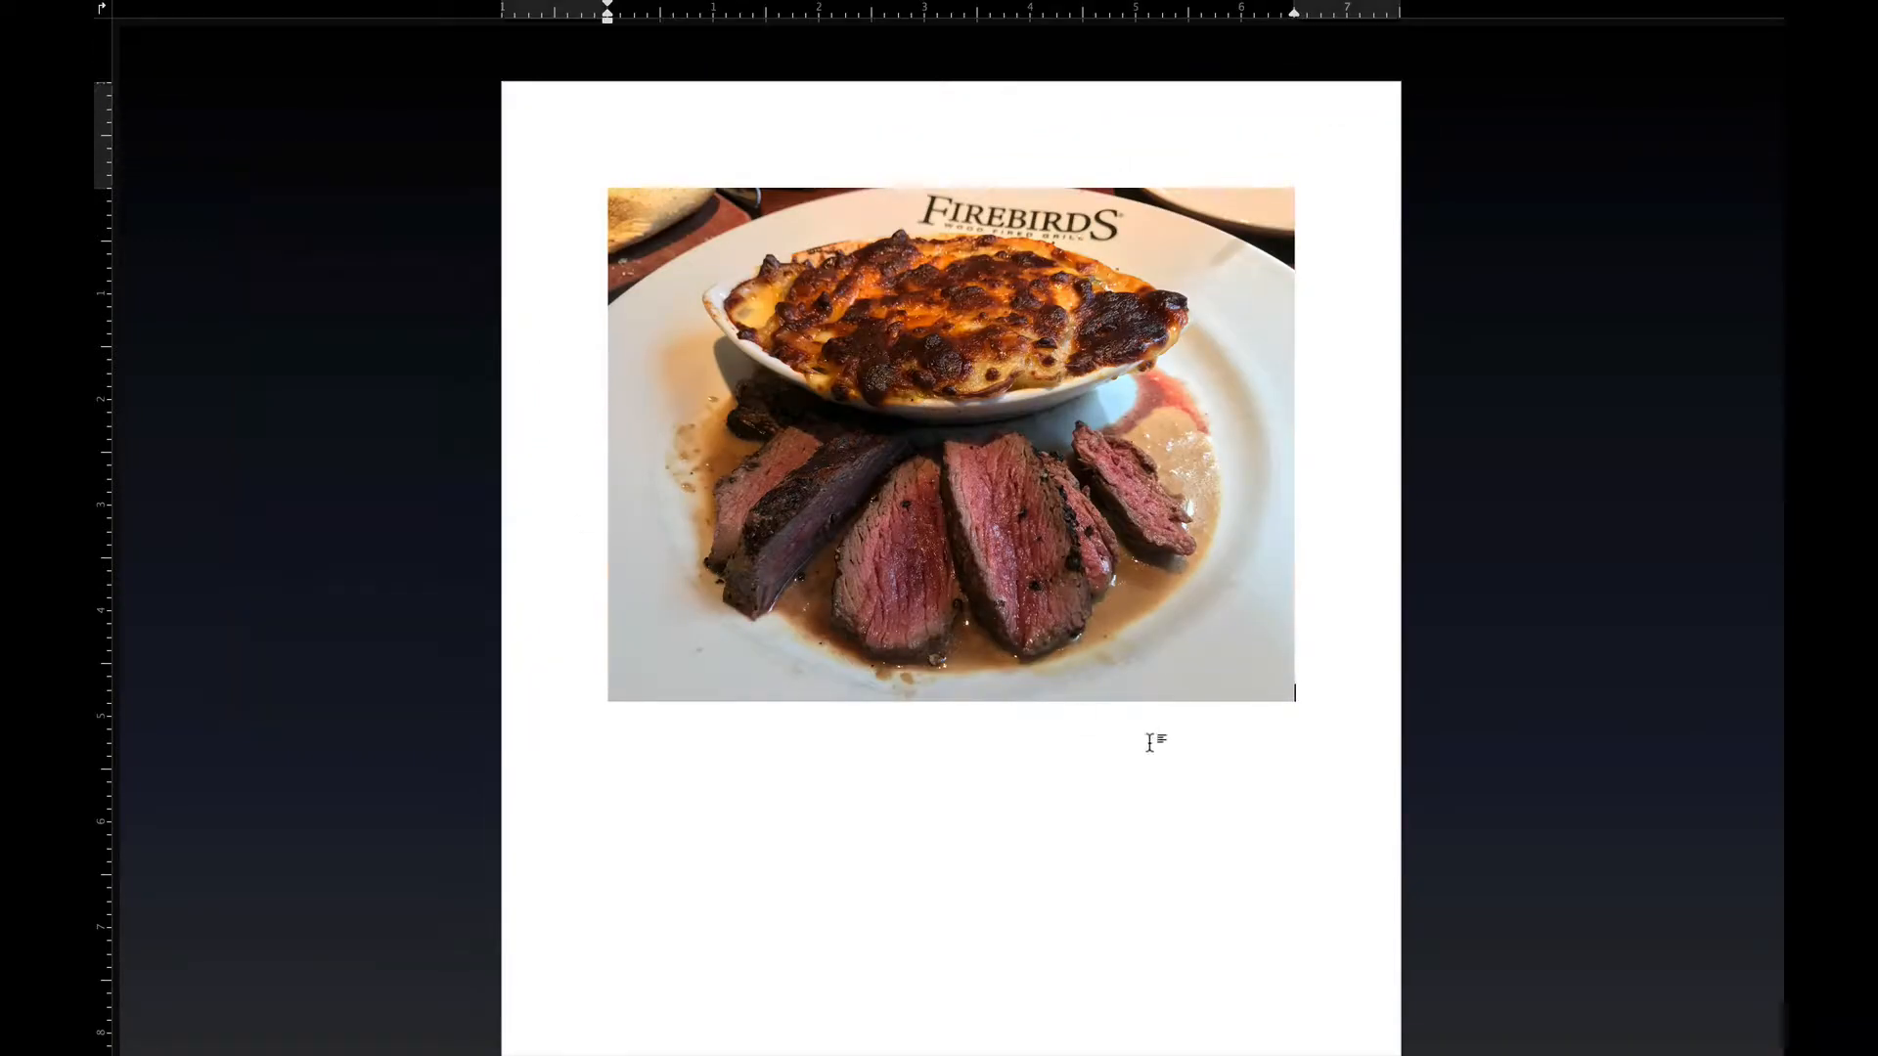
Shrink the steak photo proportionally to about 2.8 inches wide and center it on the page.
left_click(1211, 634)
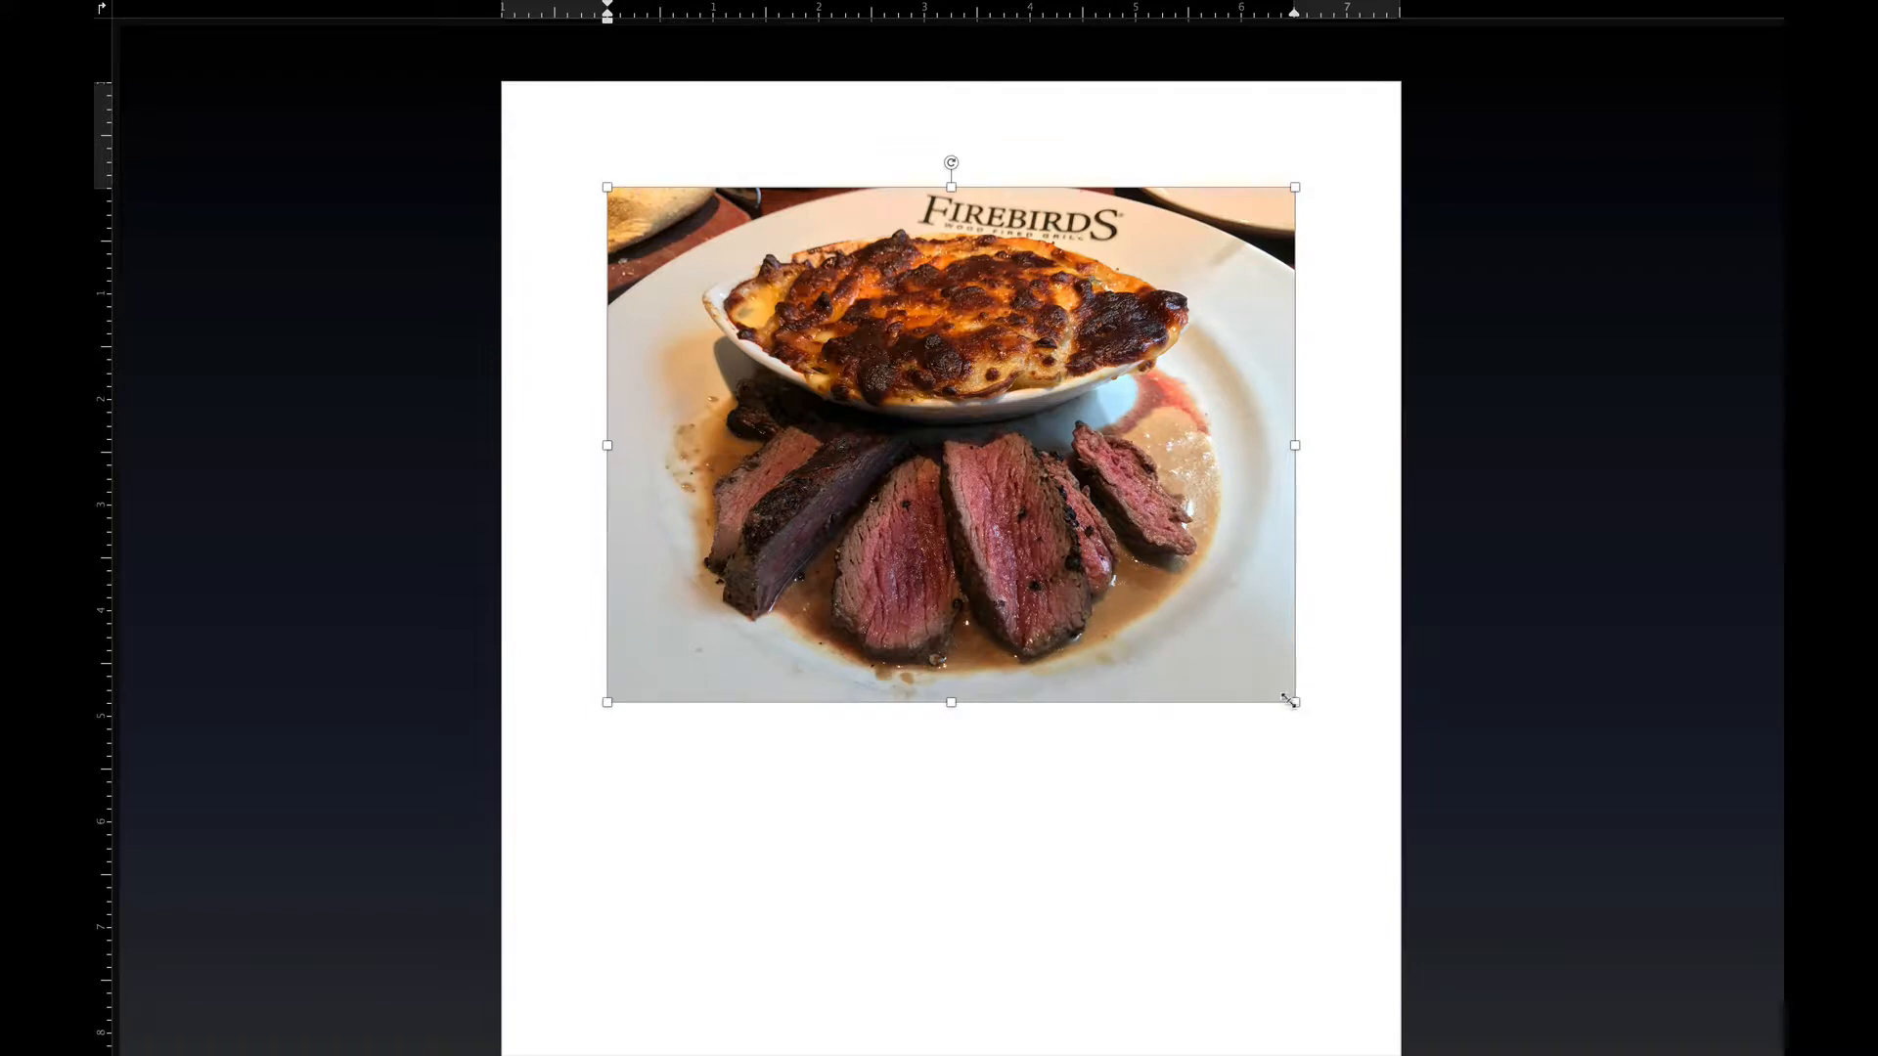
left_click_drag(1292, 701, 903, 397)
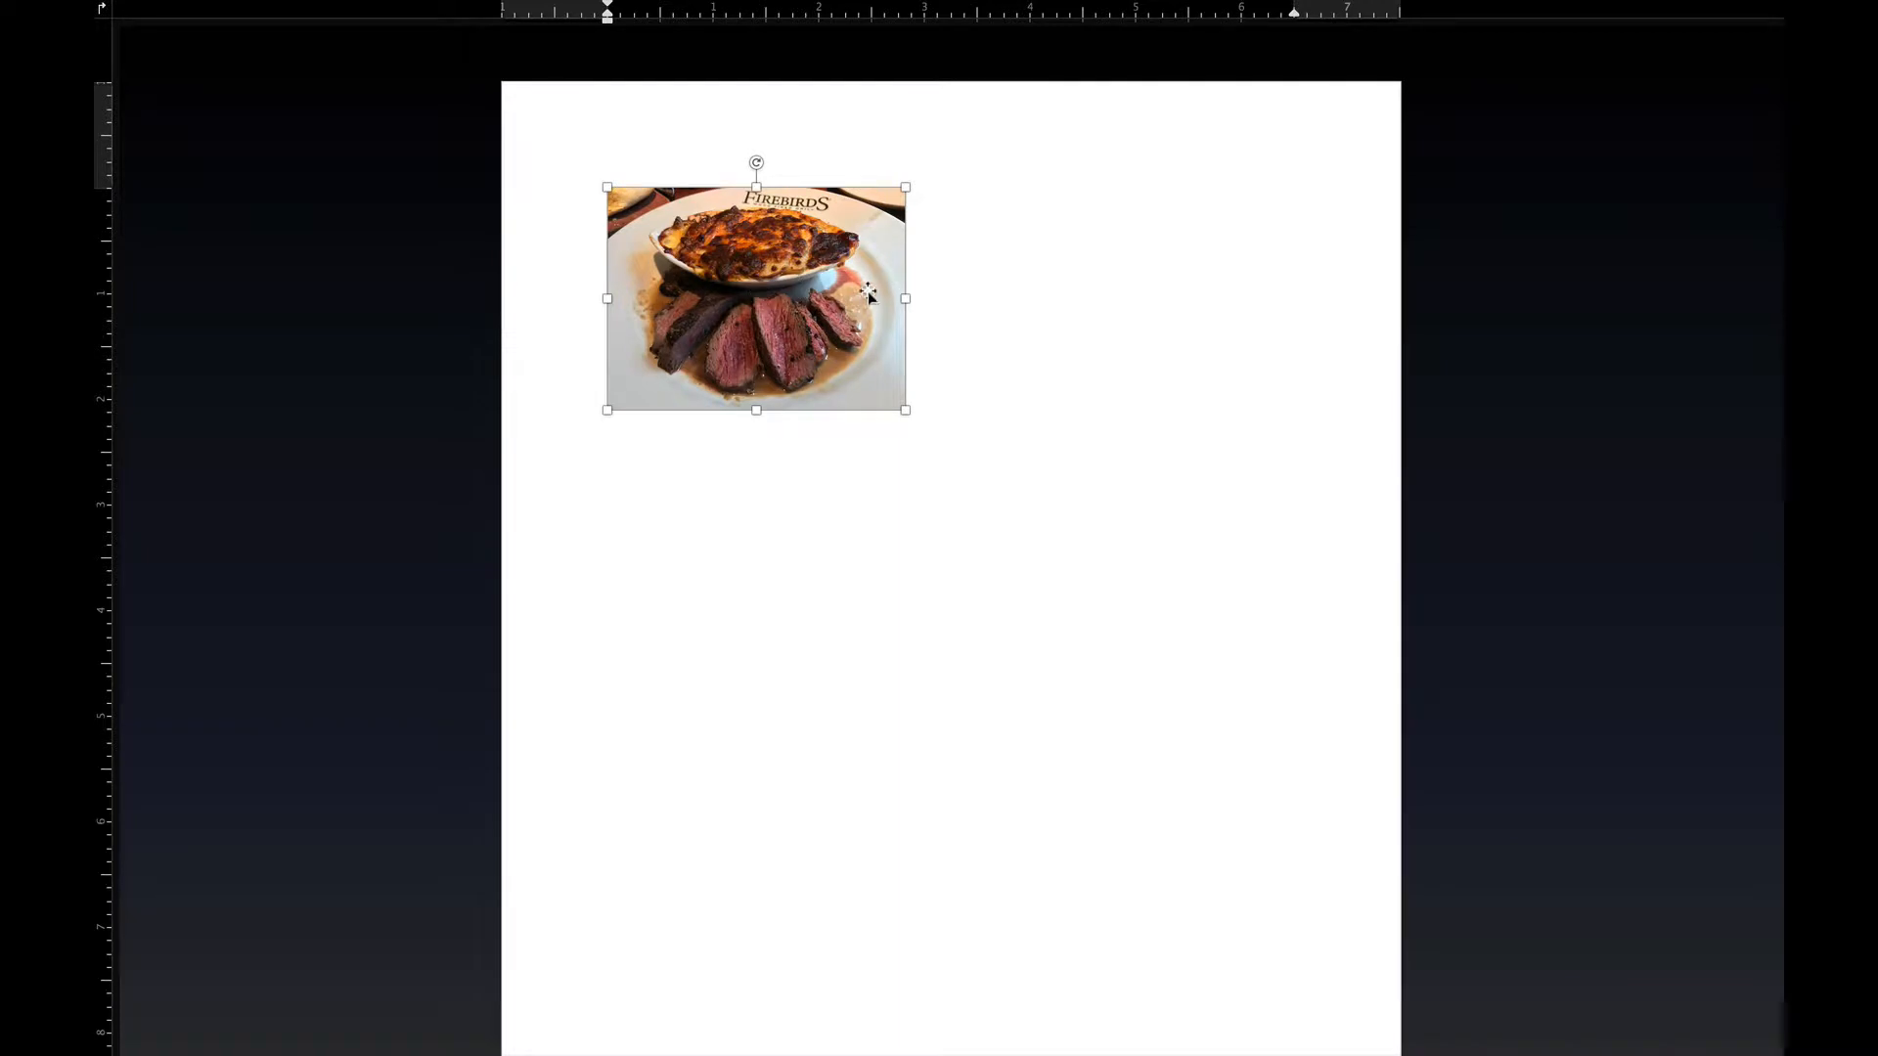
mouse_move(220, 13)
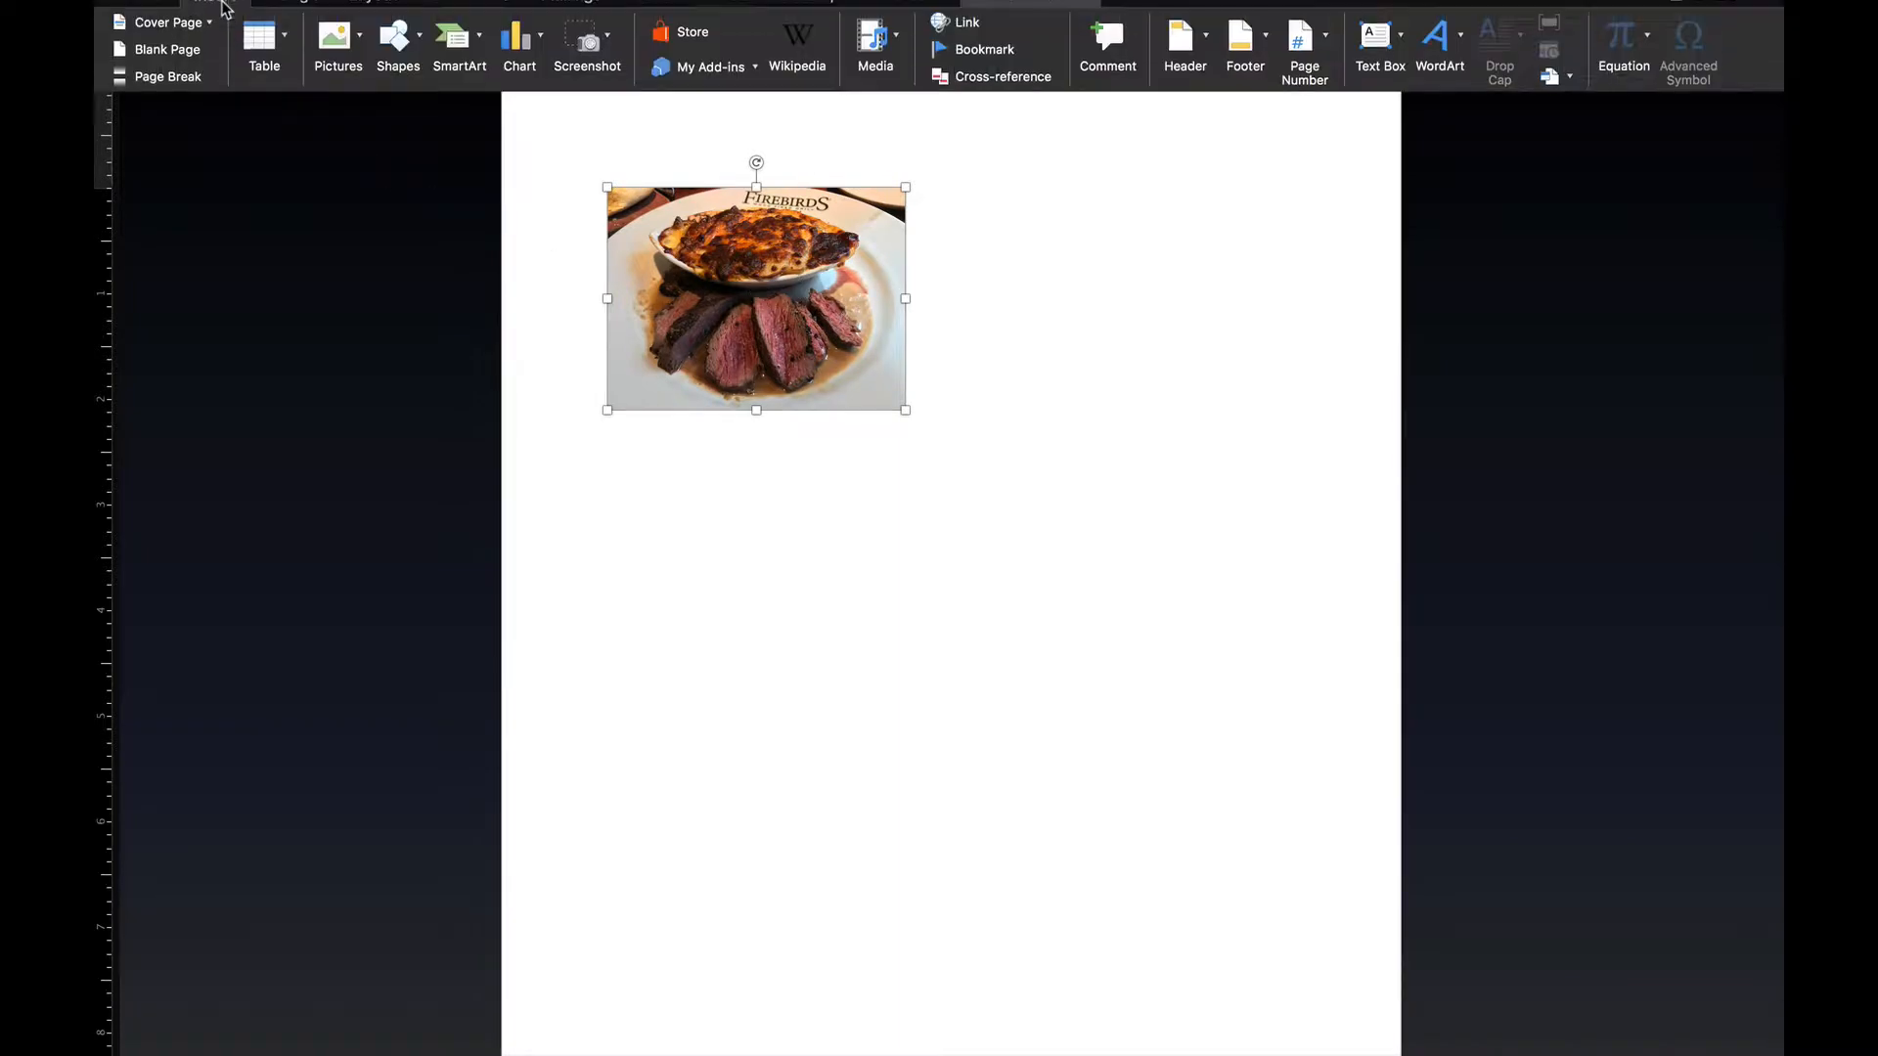
left_click(141, 86)
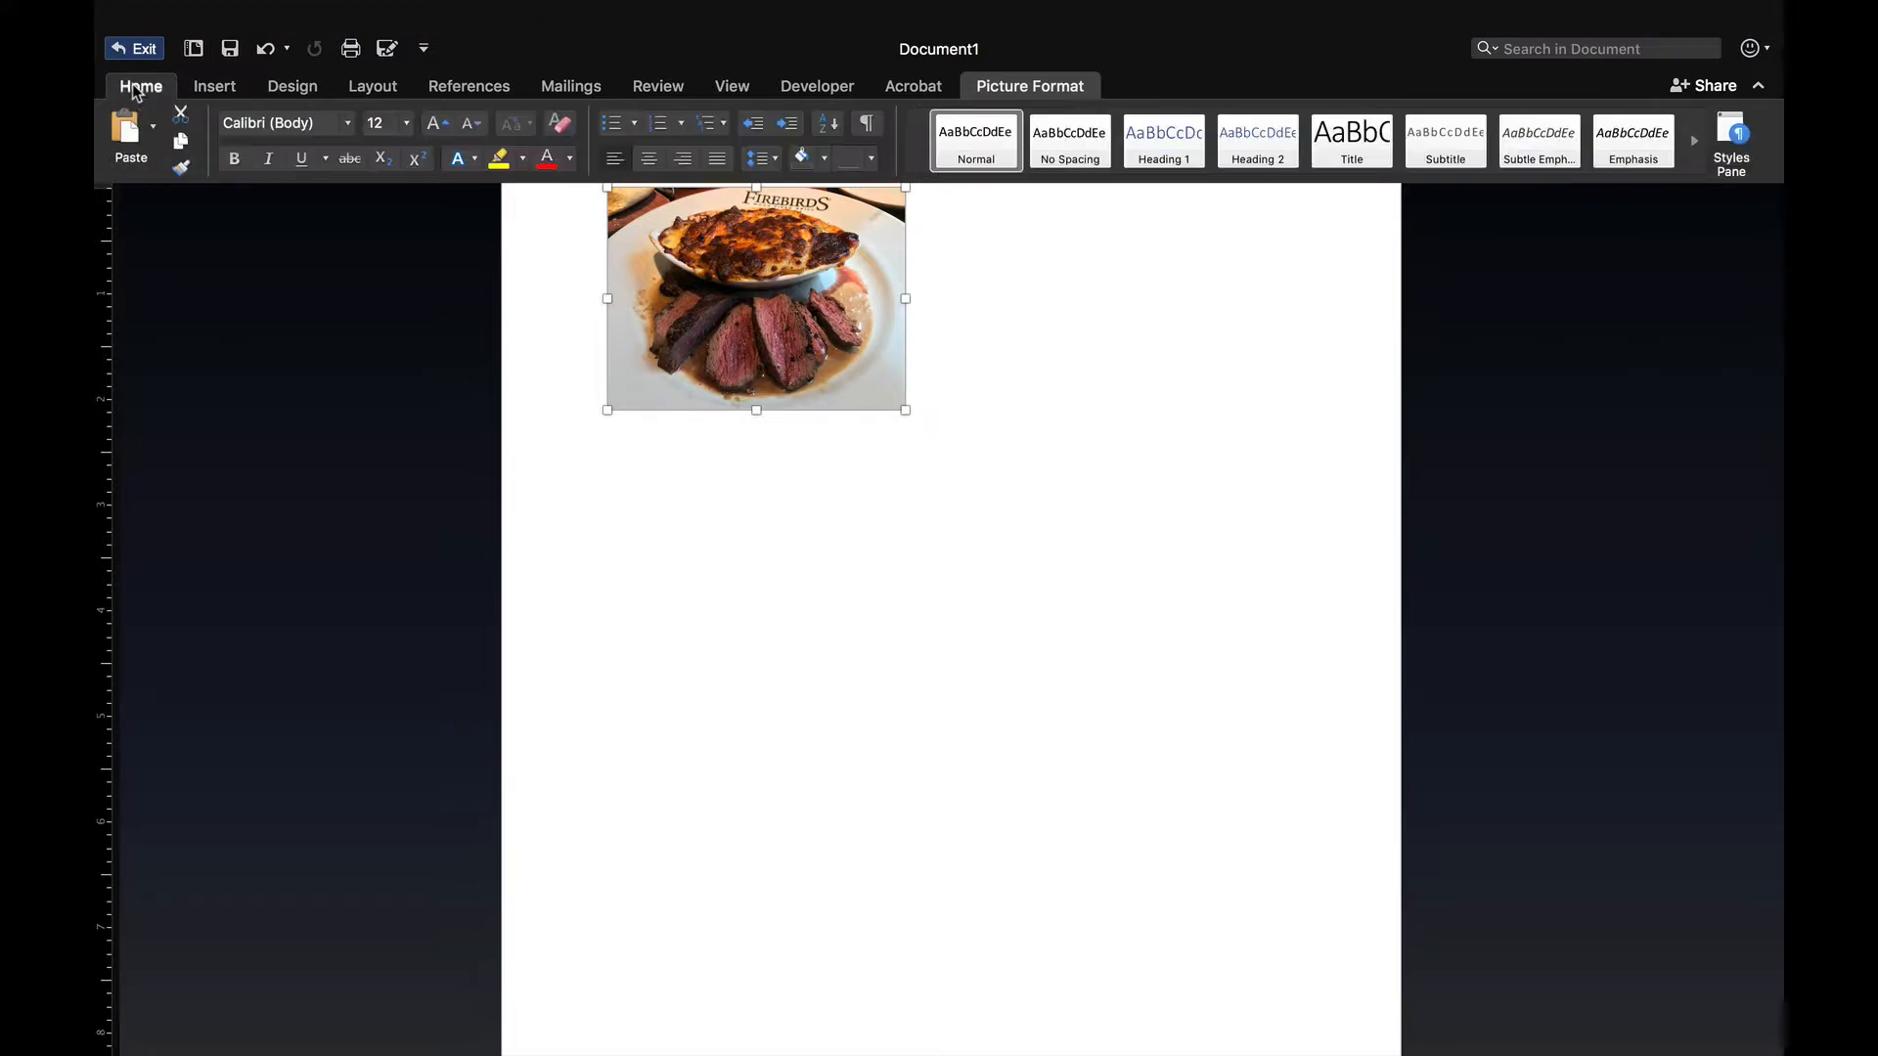
left_click(648, 159)
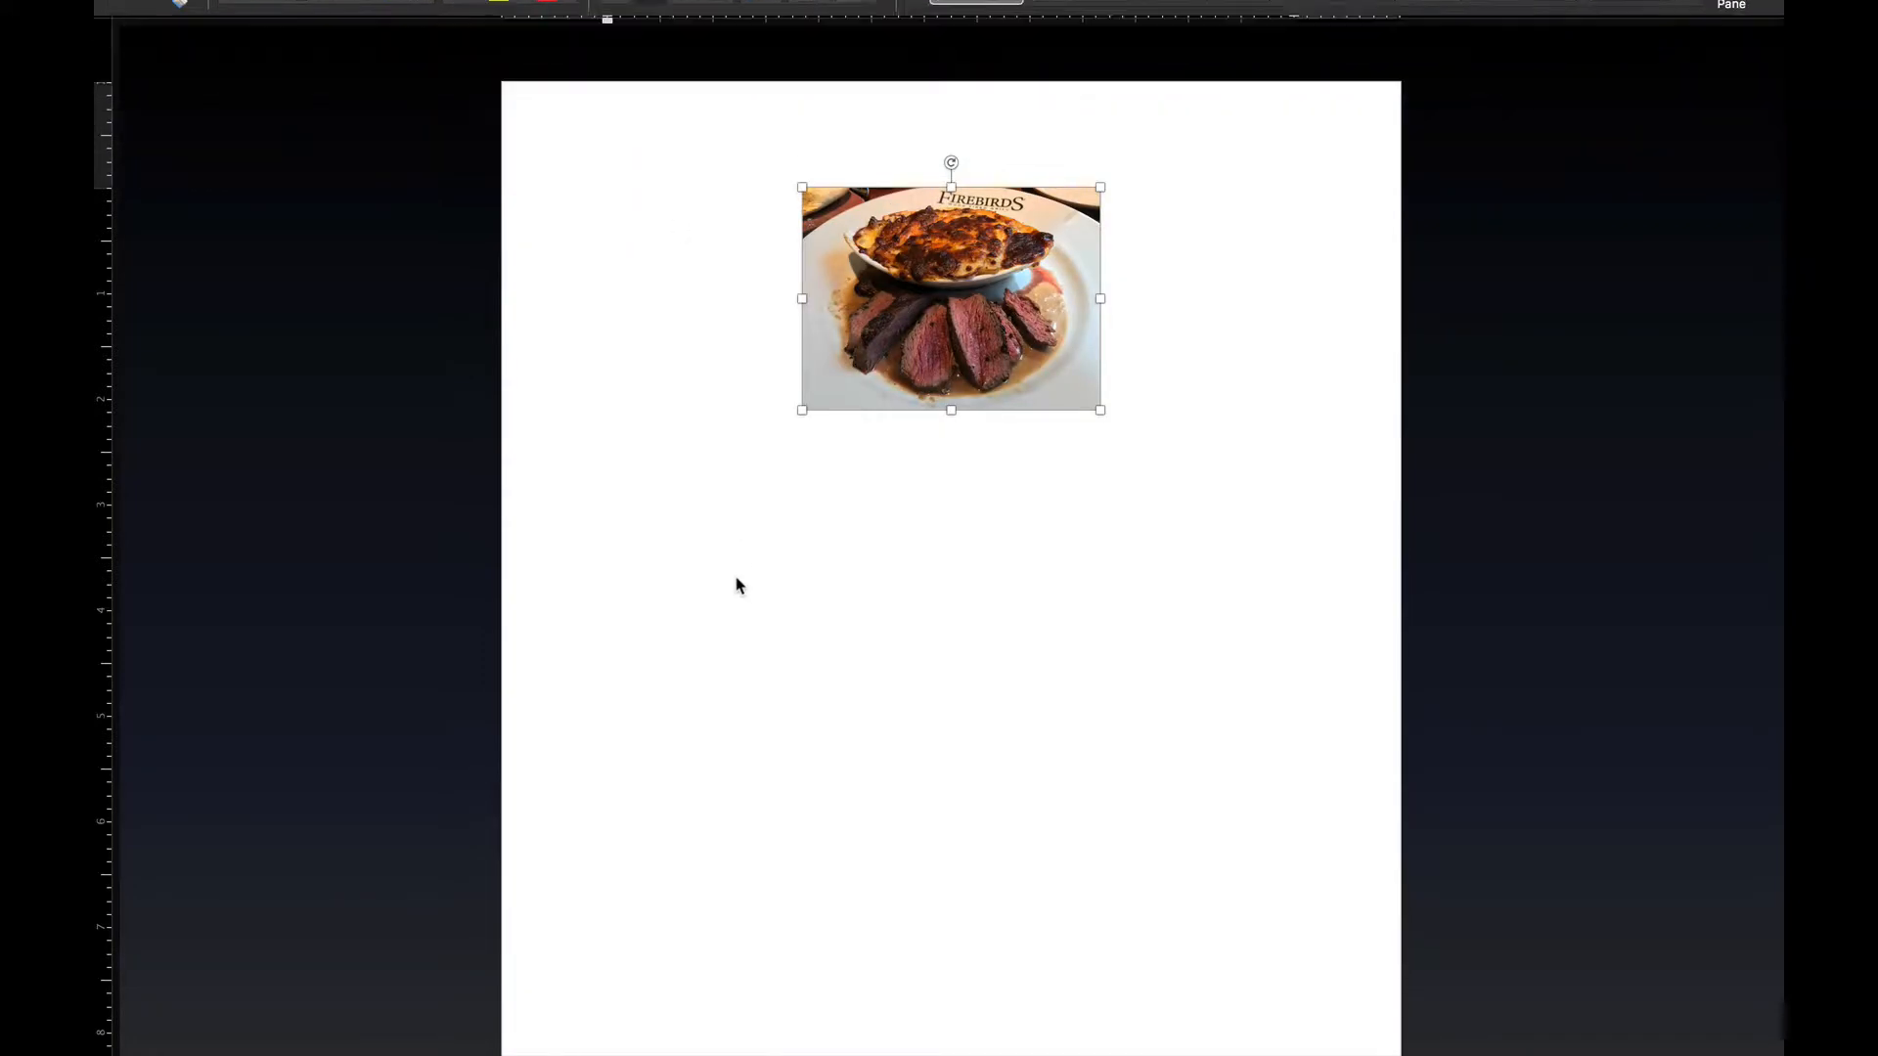
Add the line "This is My Awesome Heading Title" centered directly below the photo.
left_click(1161, 388)
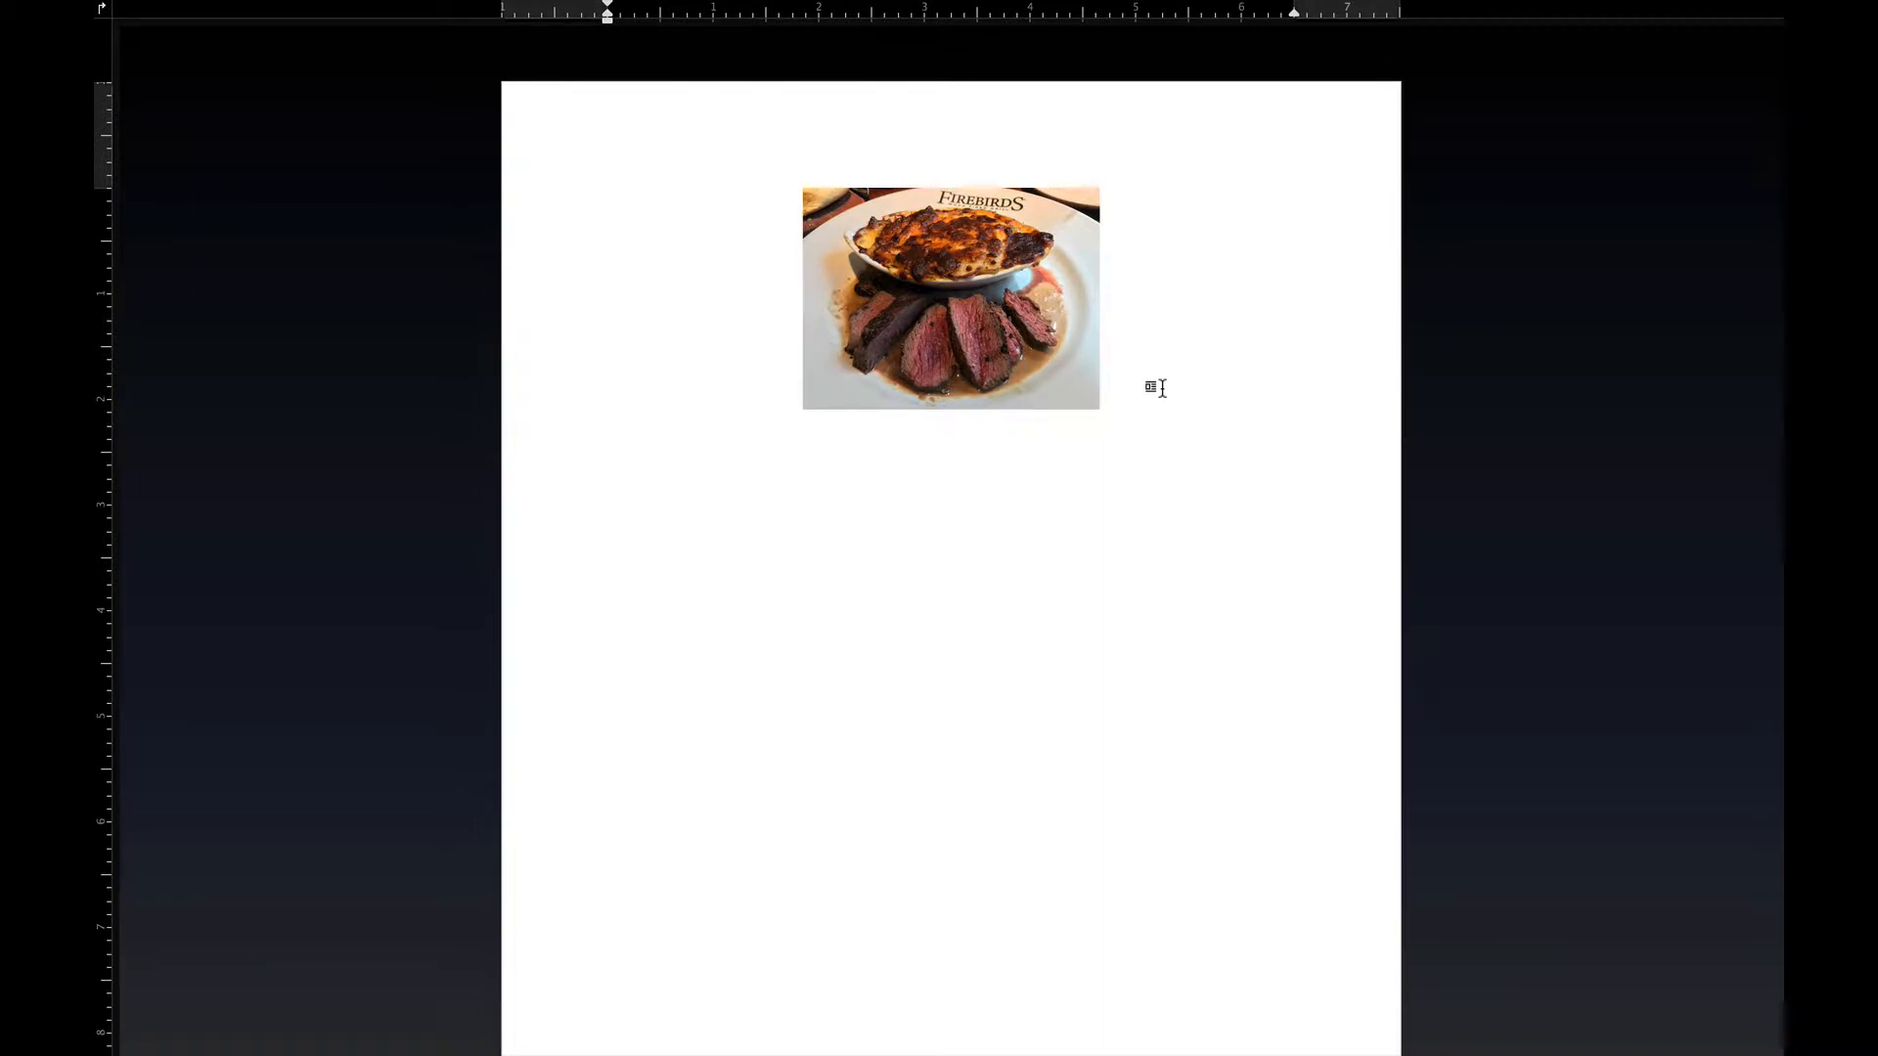
key("Return")
type("This is My Awesome")
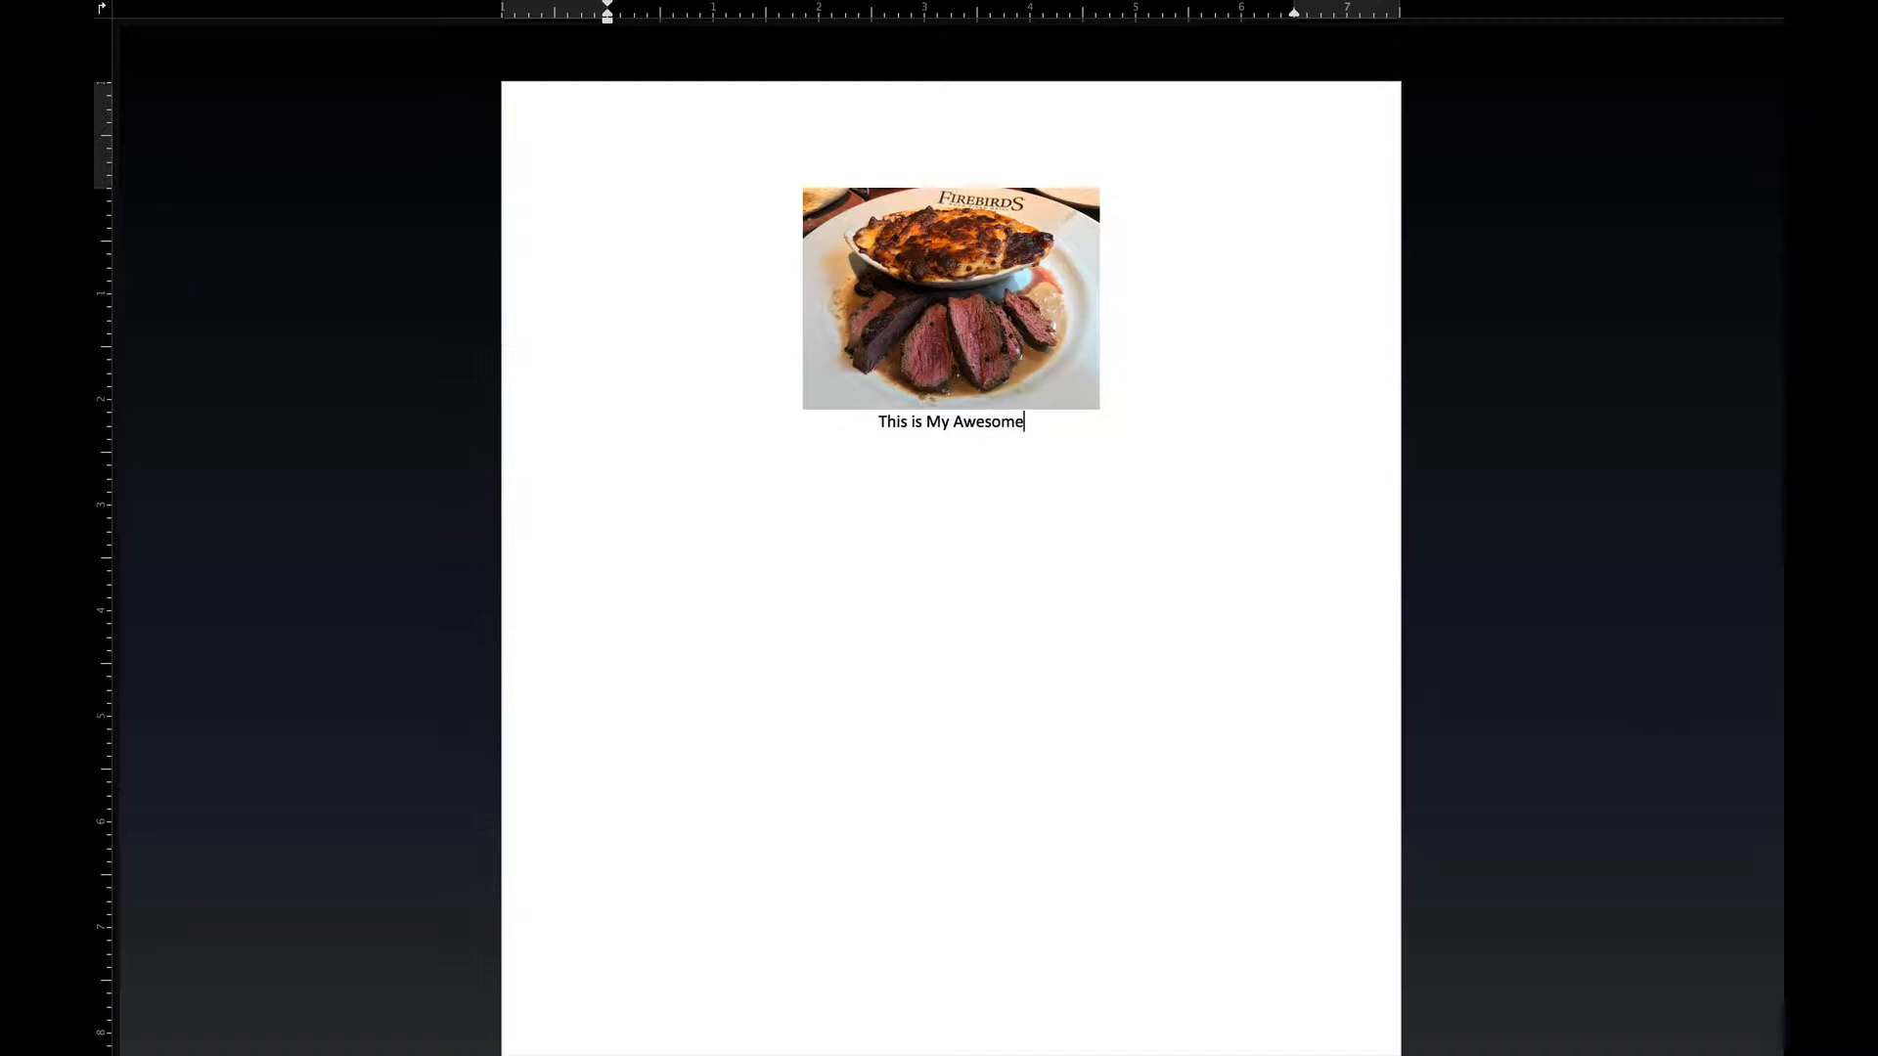
type(" Heading Title")
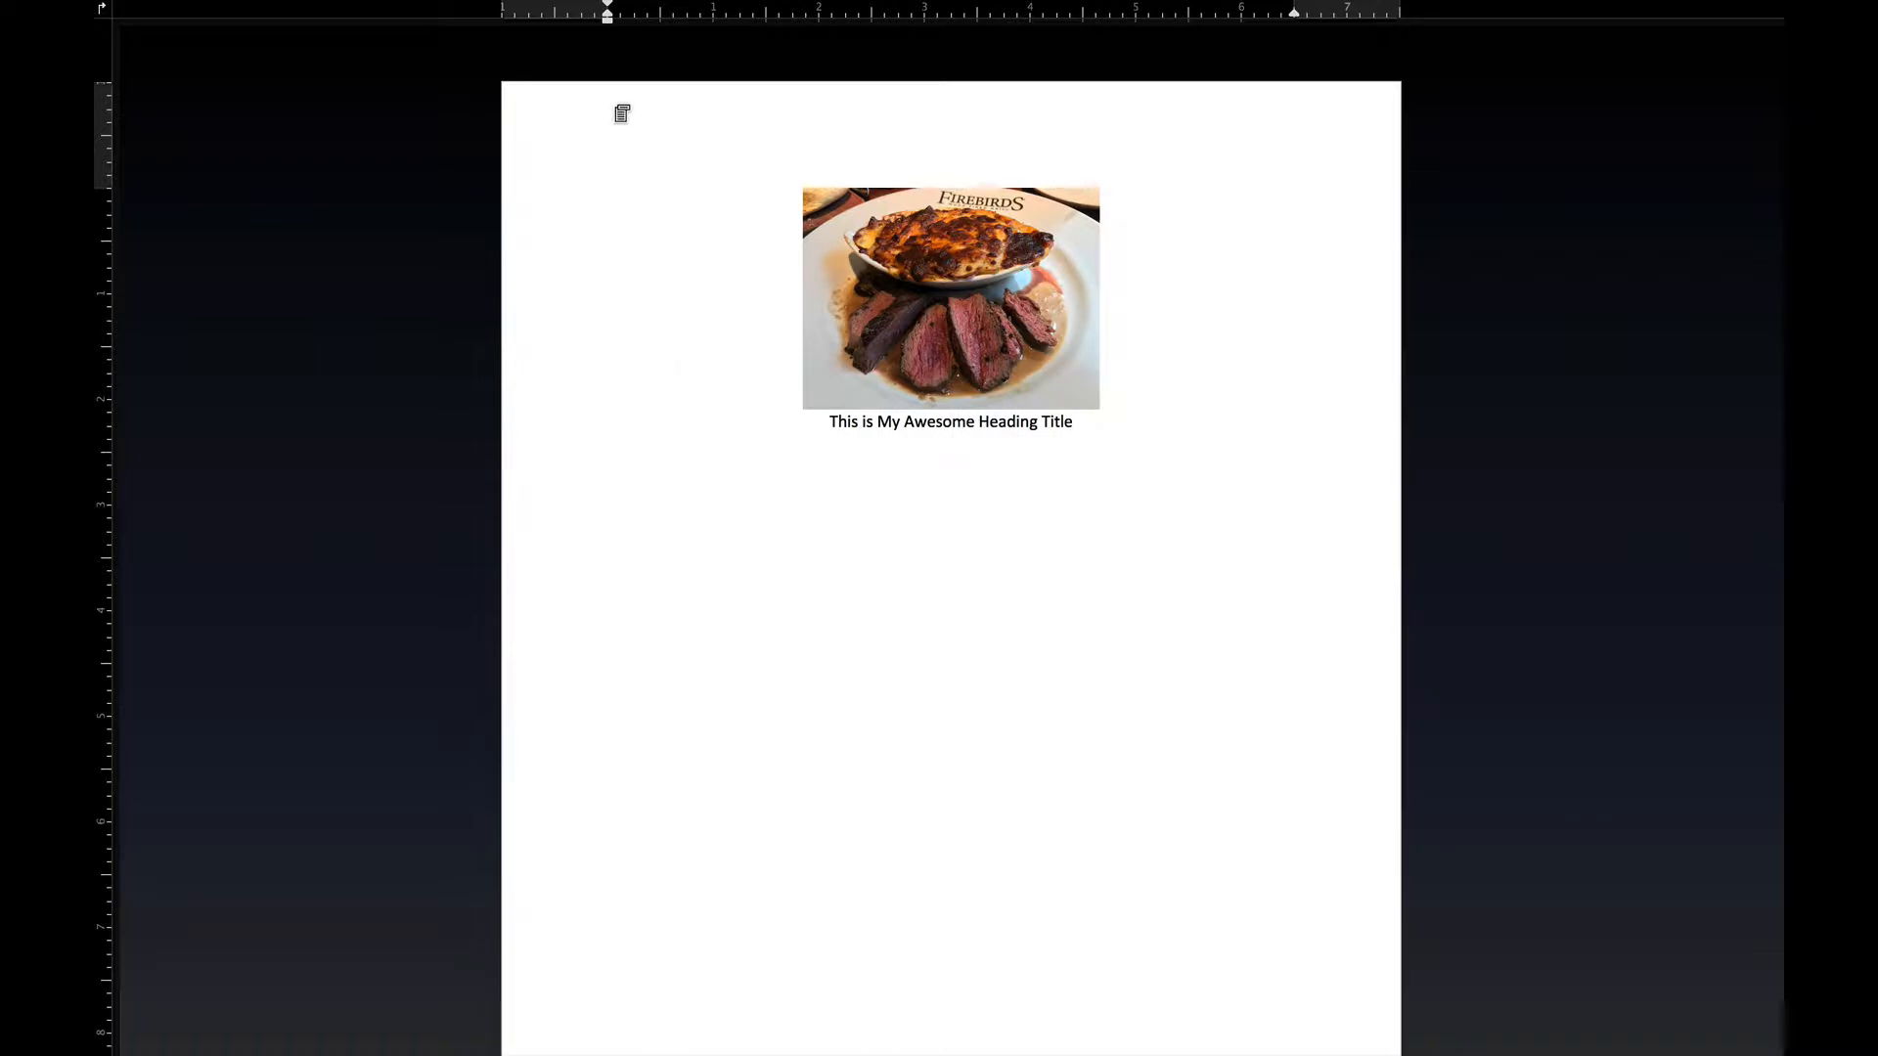
Paste the copied body text, verses 1 to 17, left-aligned below the heading line.
mouse_move(266, 12)
key("ctrl+v")
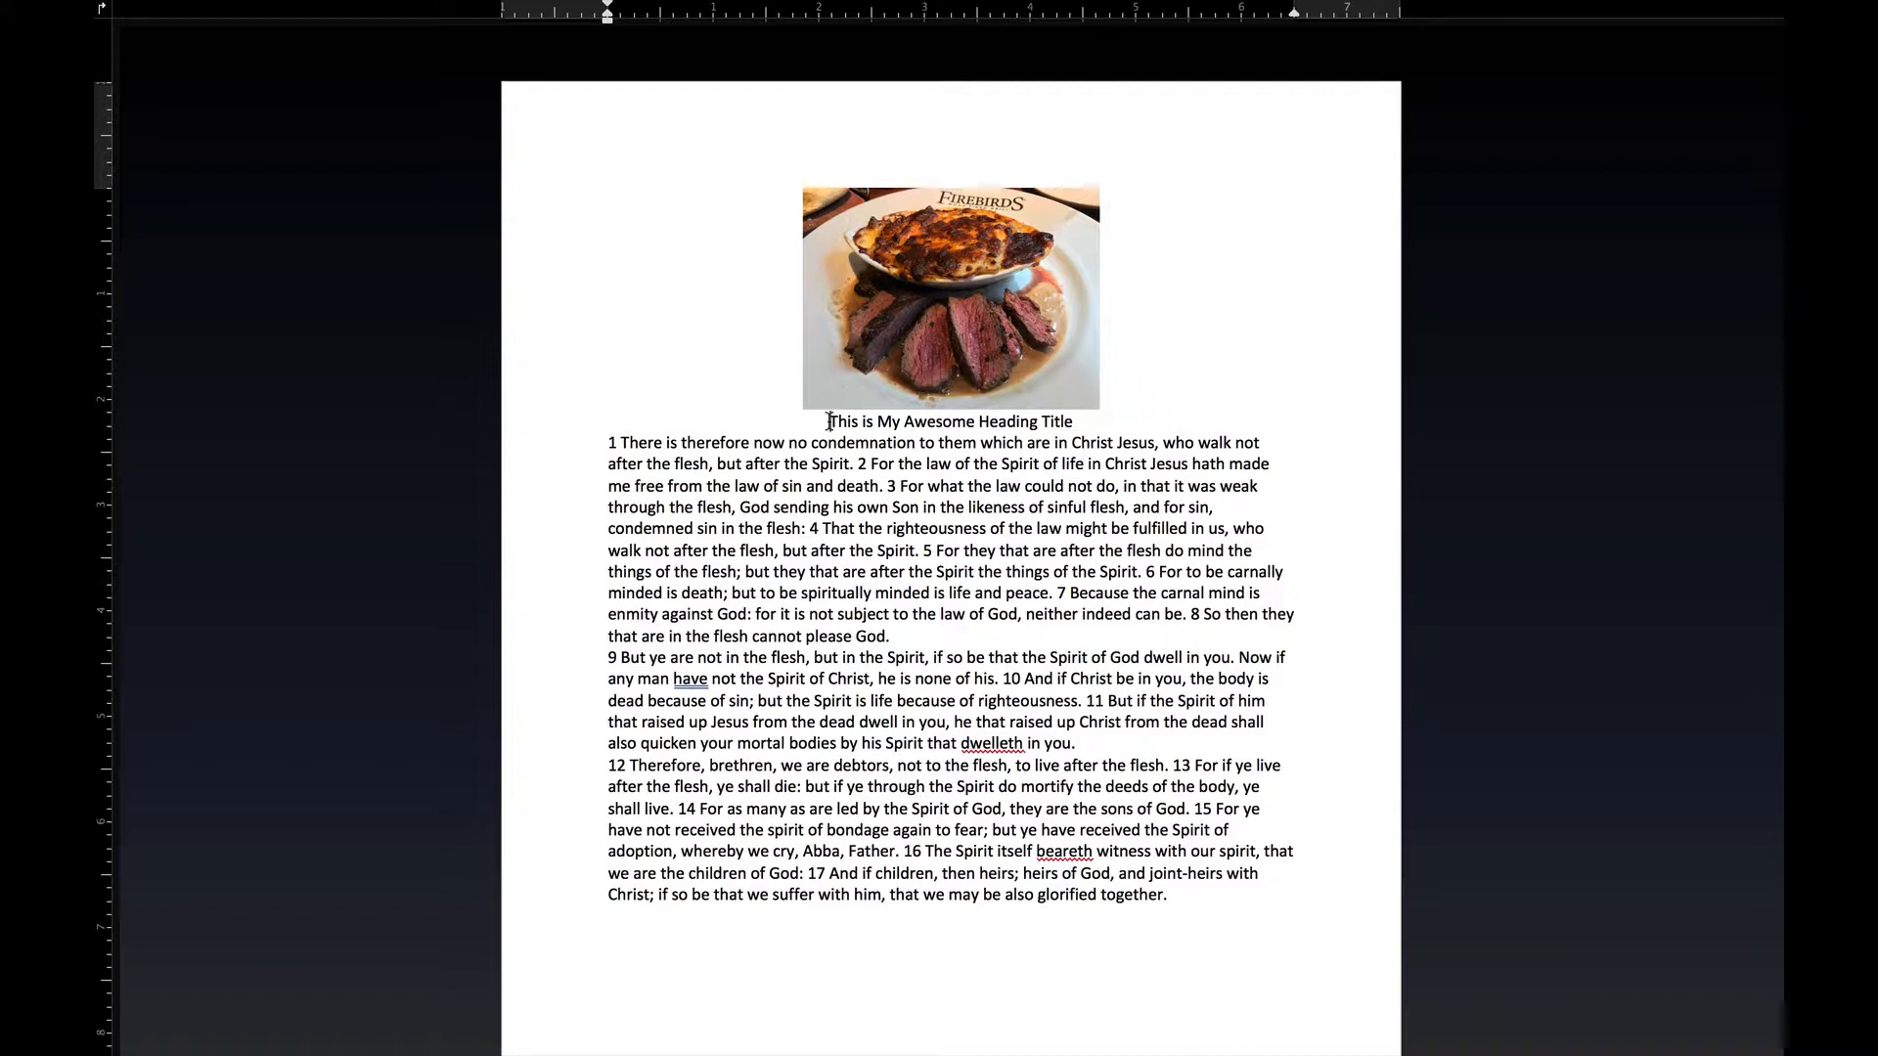
Try a two-column layout on the whole document, including photo and heading, and undo it.
mouse_move(364, 76)
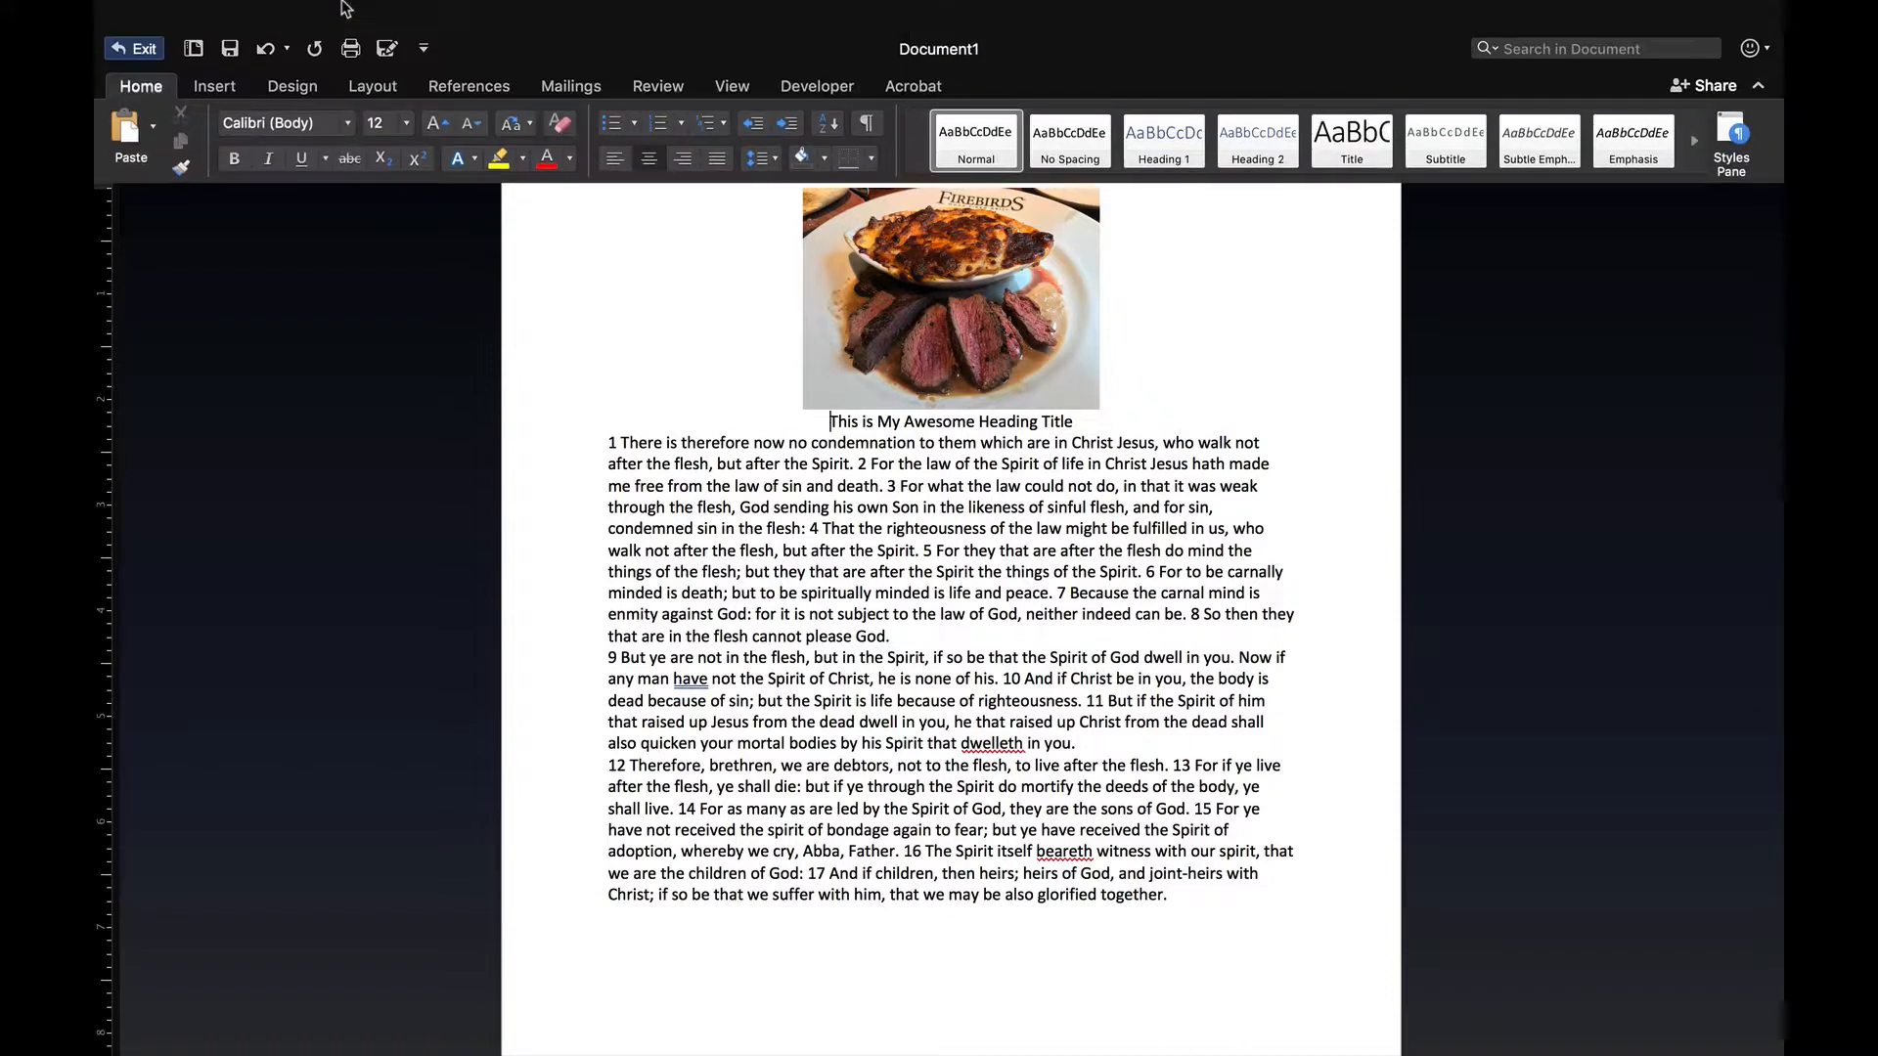
left_click(371, 88)
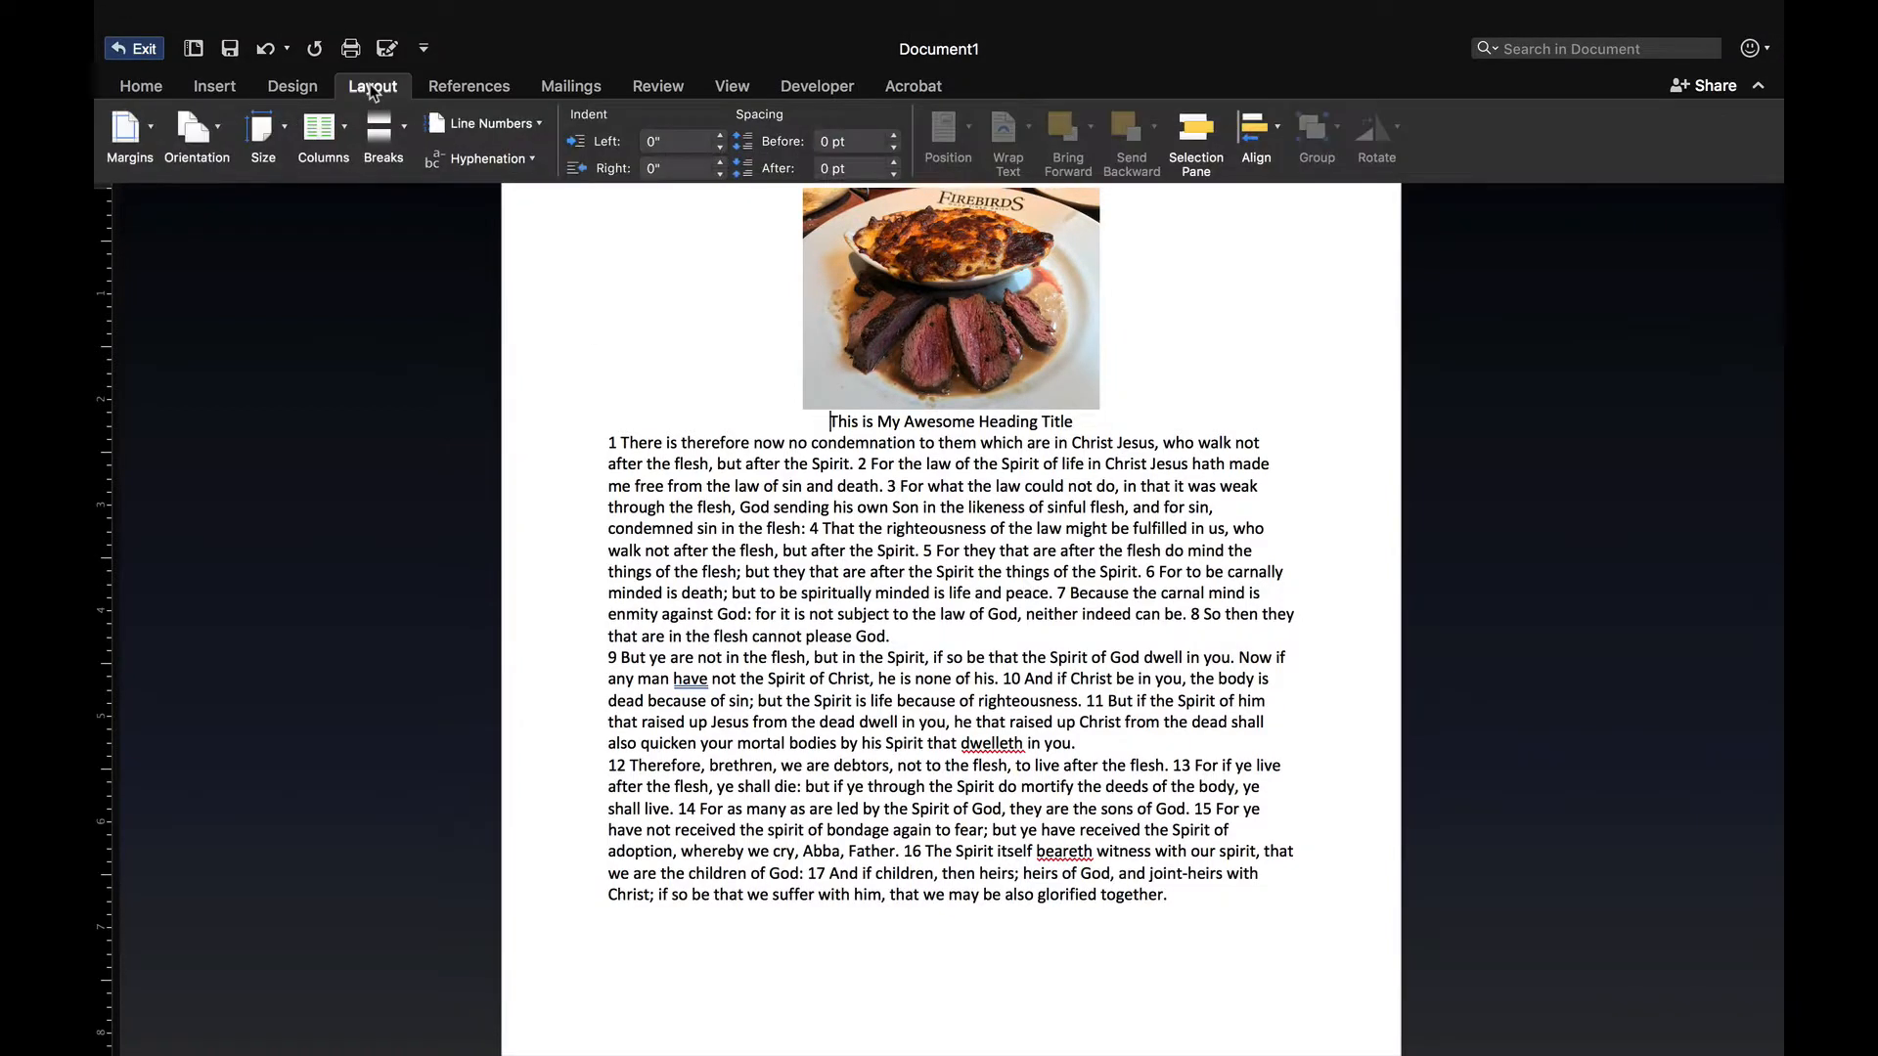
left_click(335, 131)
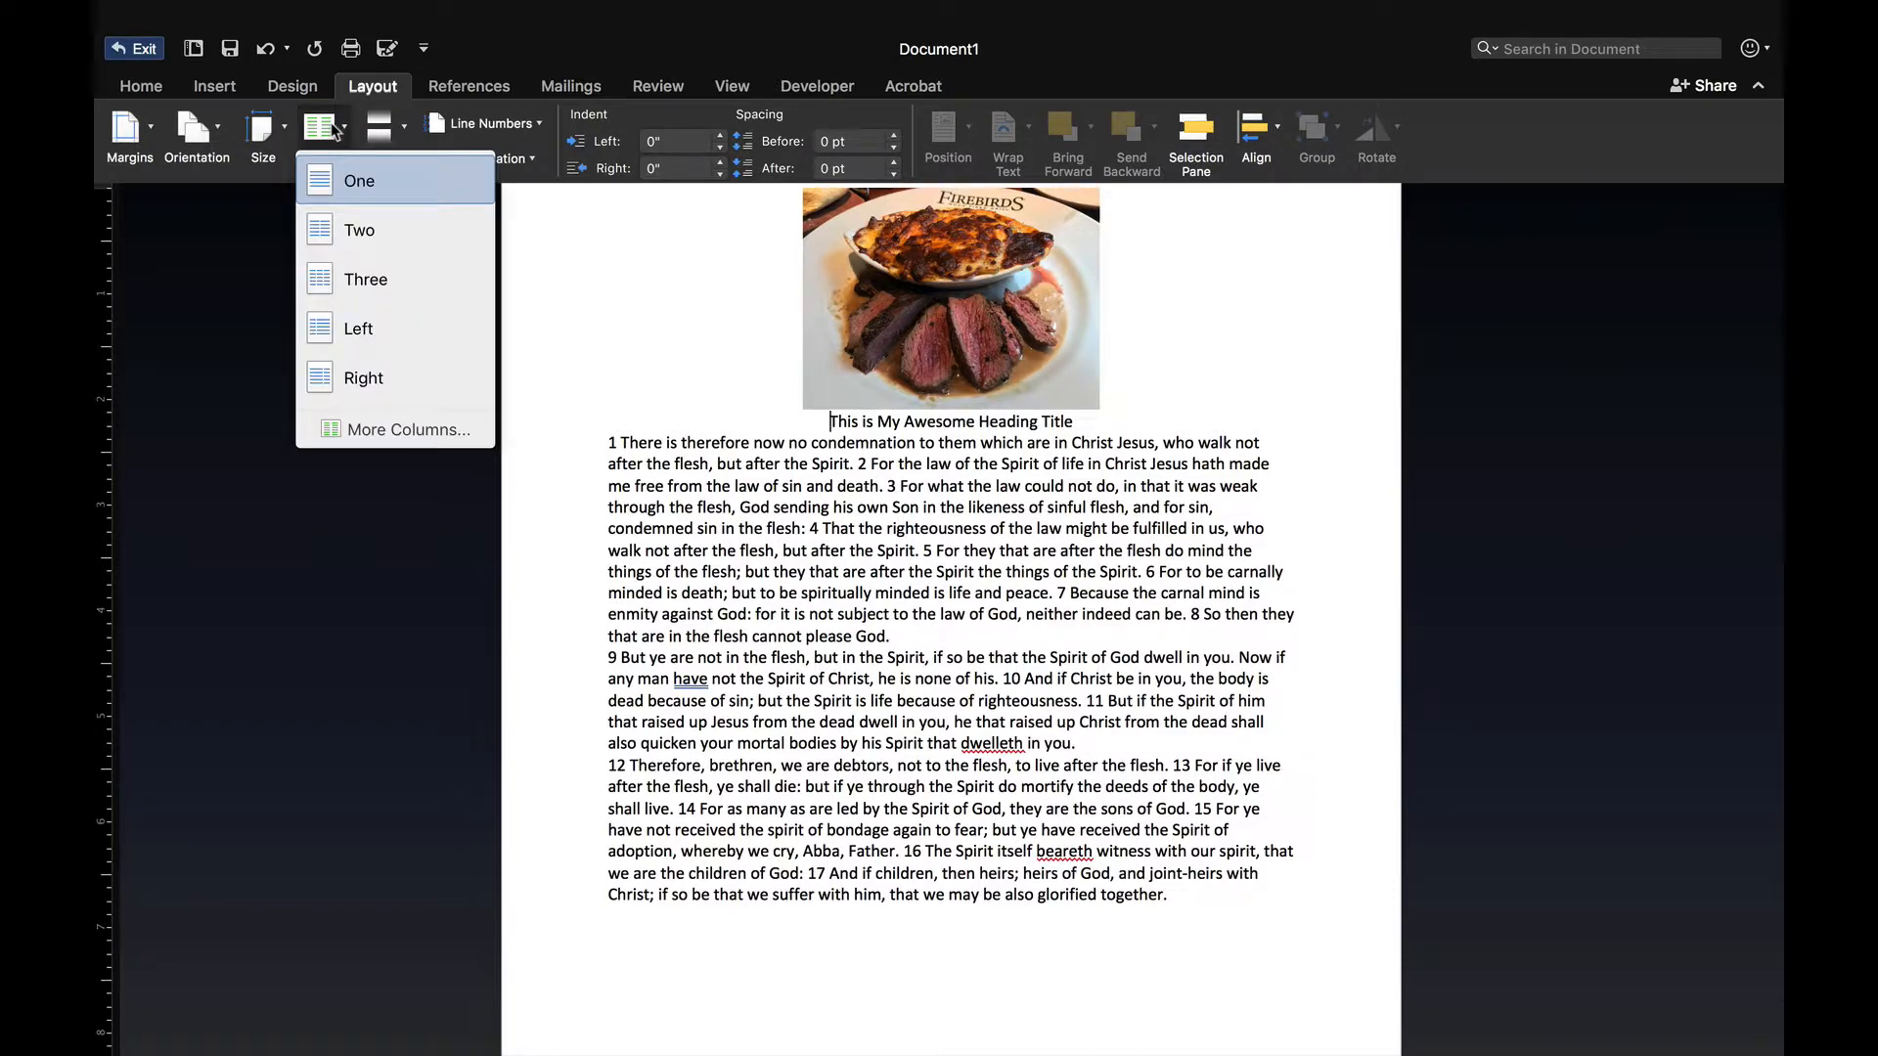
left_click(360, 230)
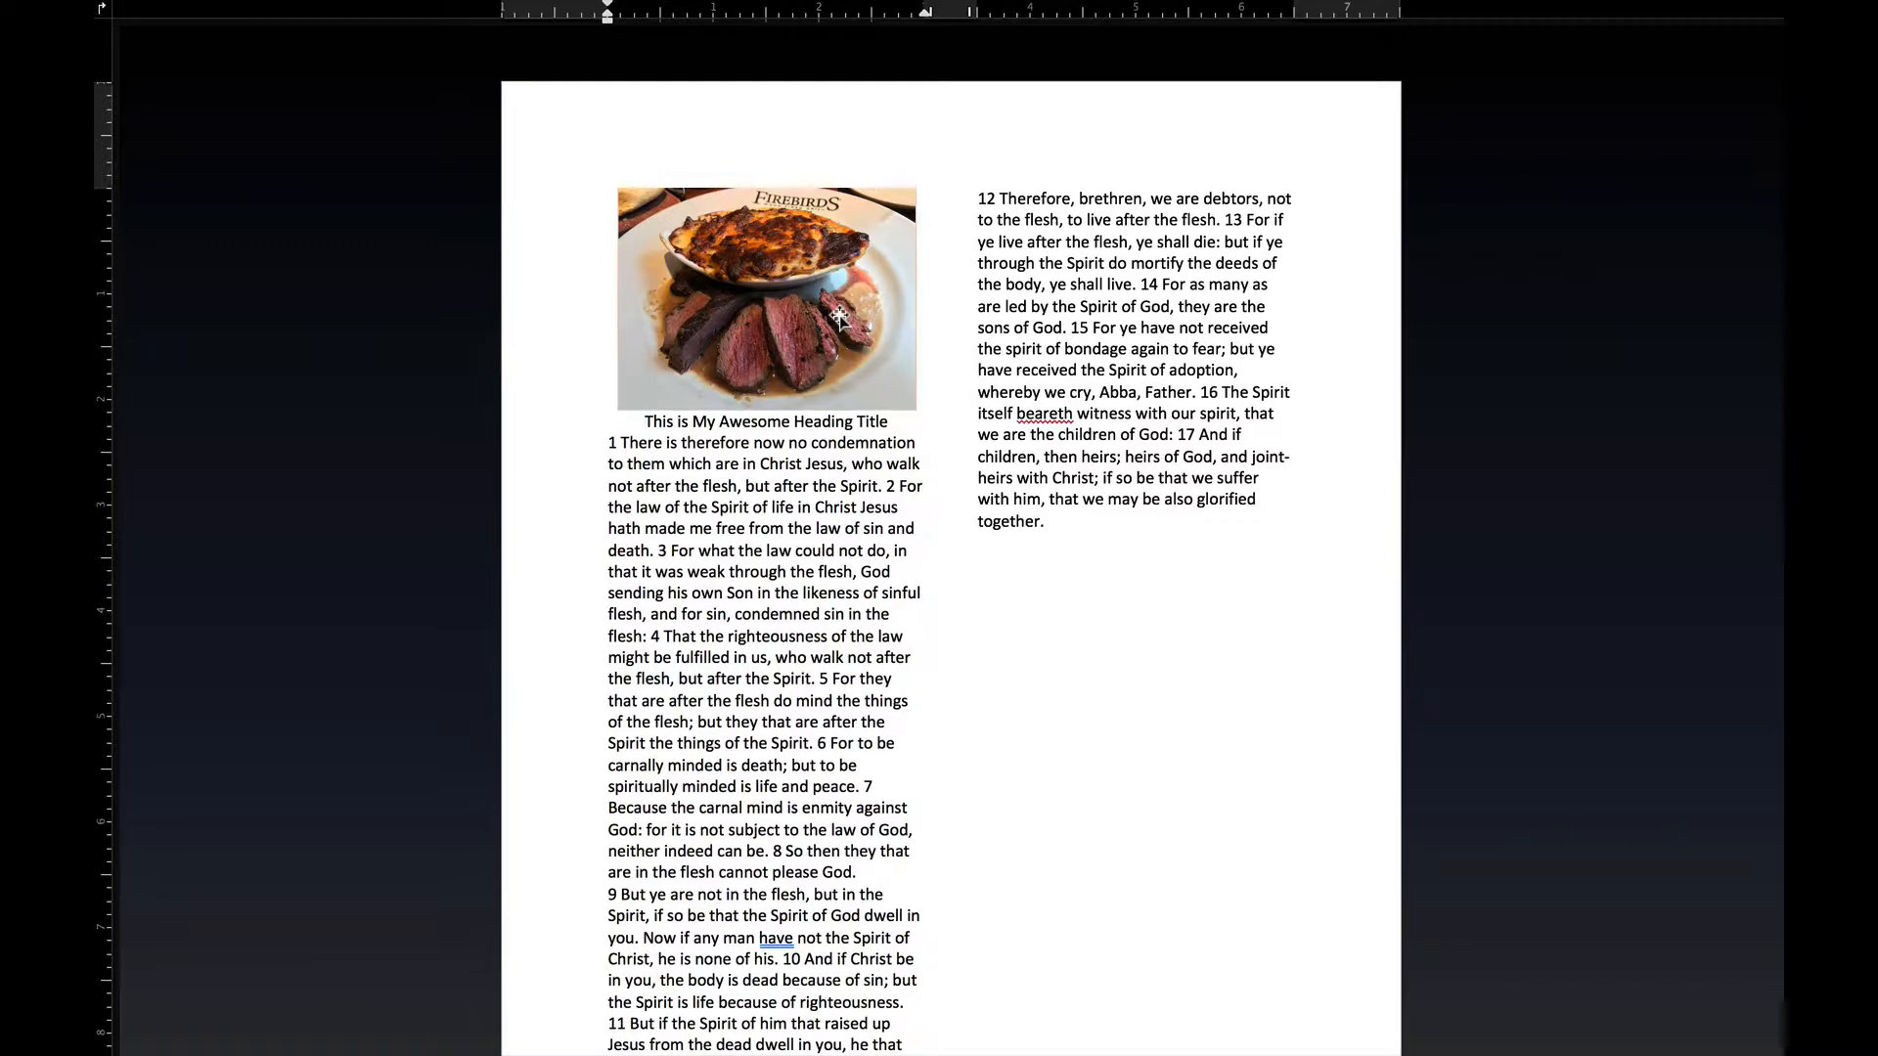
key("super+z")
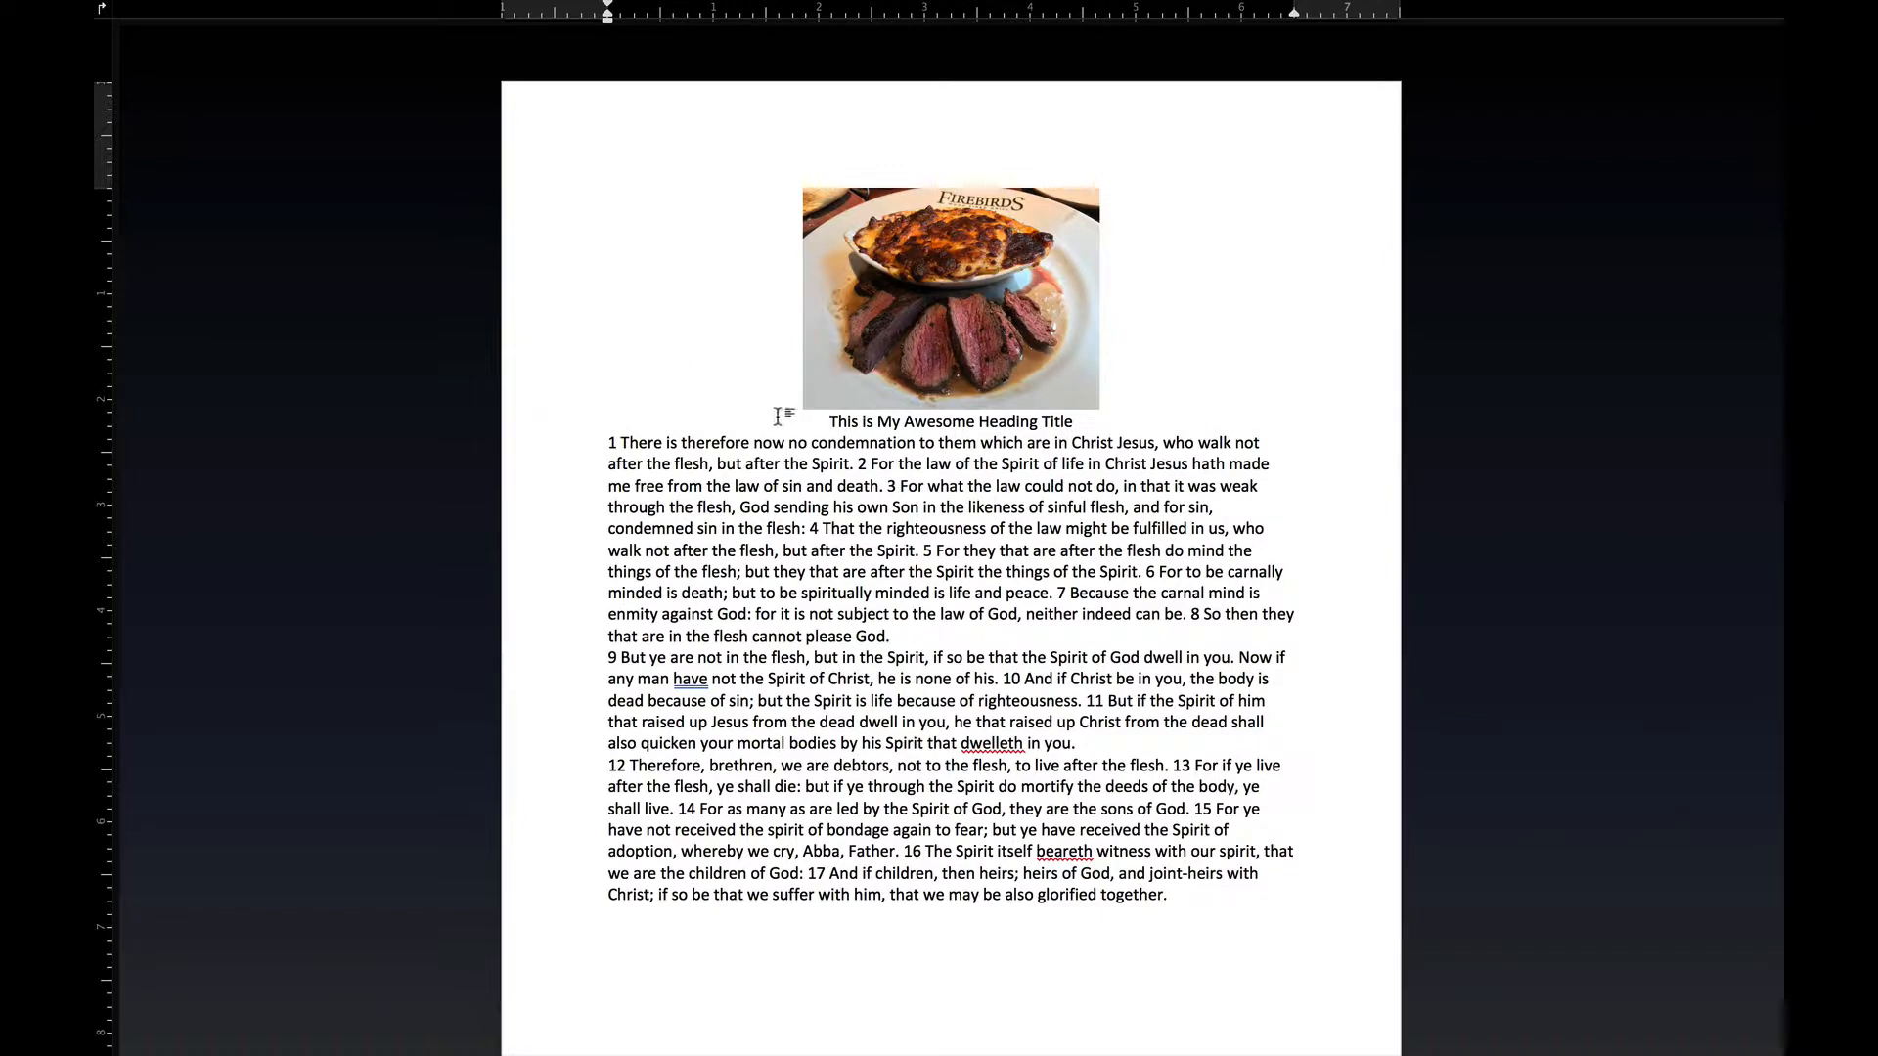
Make the heading line "This is My Awesome Heading Title" bold with an 18-point font size.
left_click(542, 428)
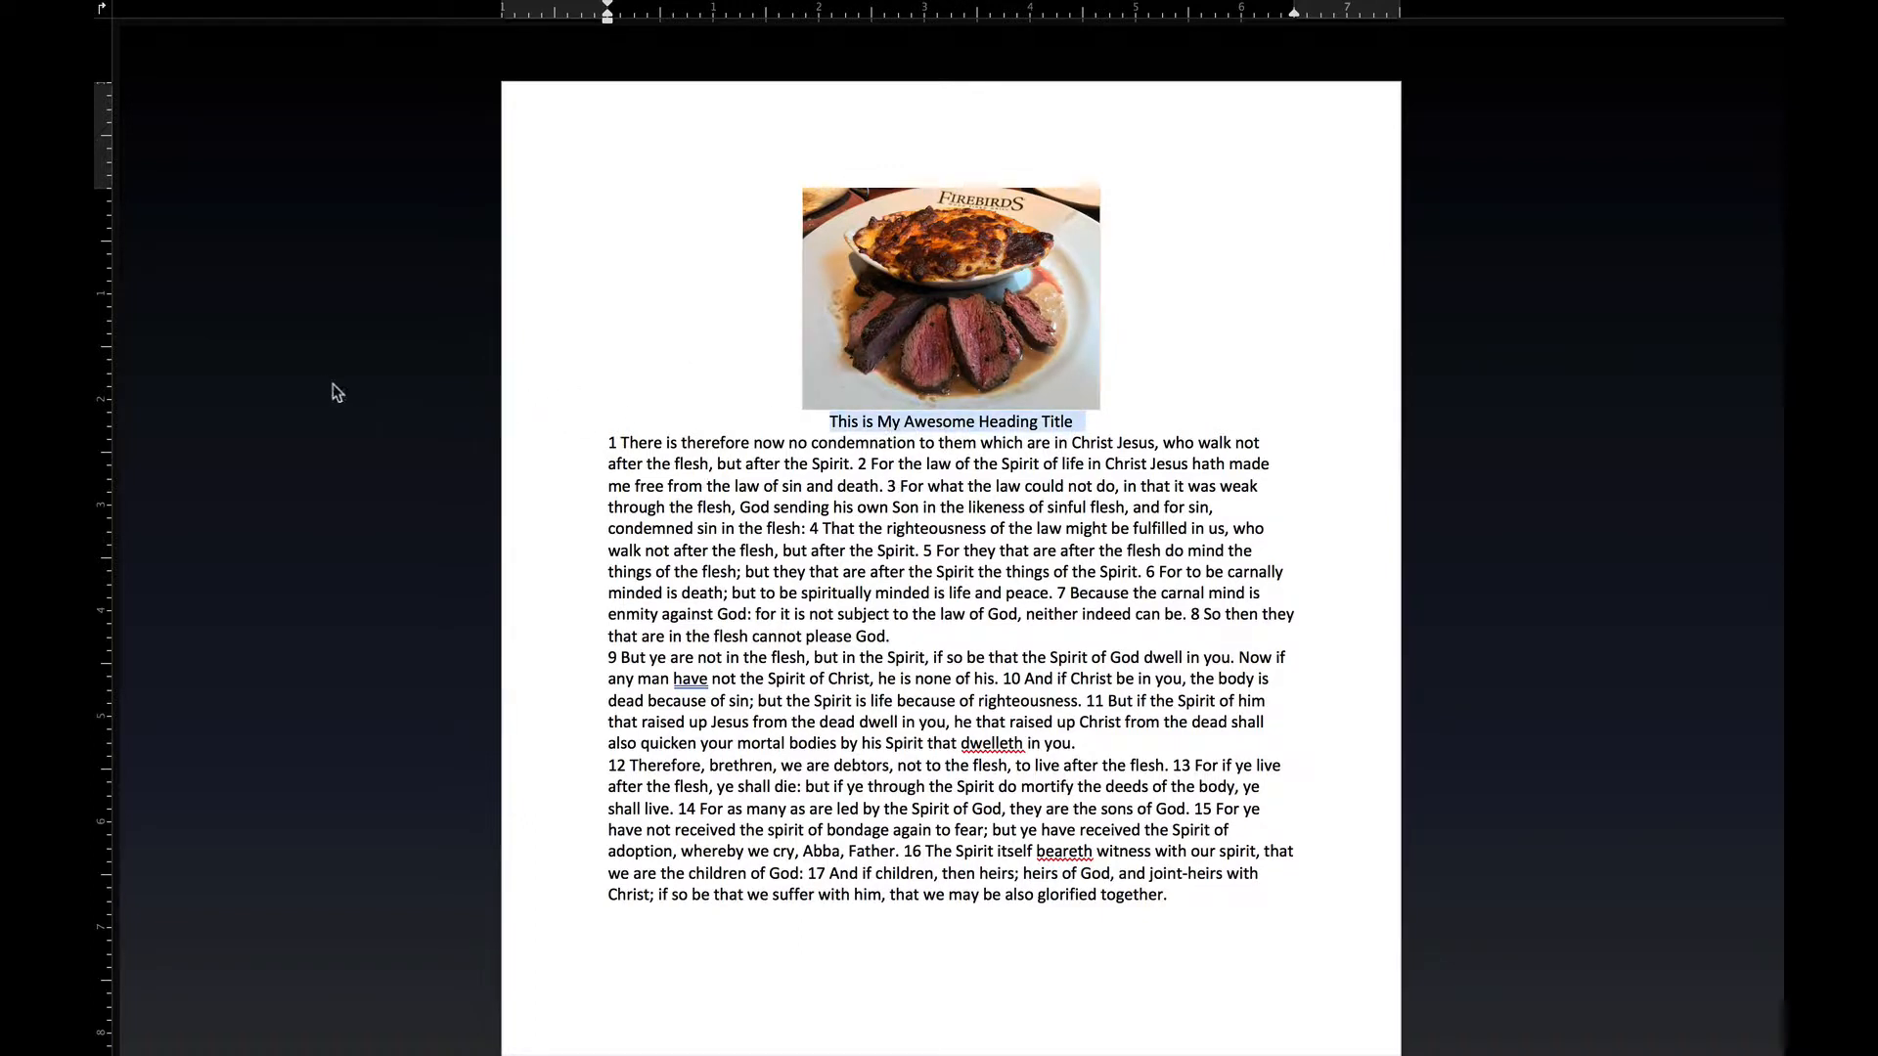
mouse_move(142, 5)
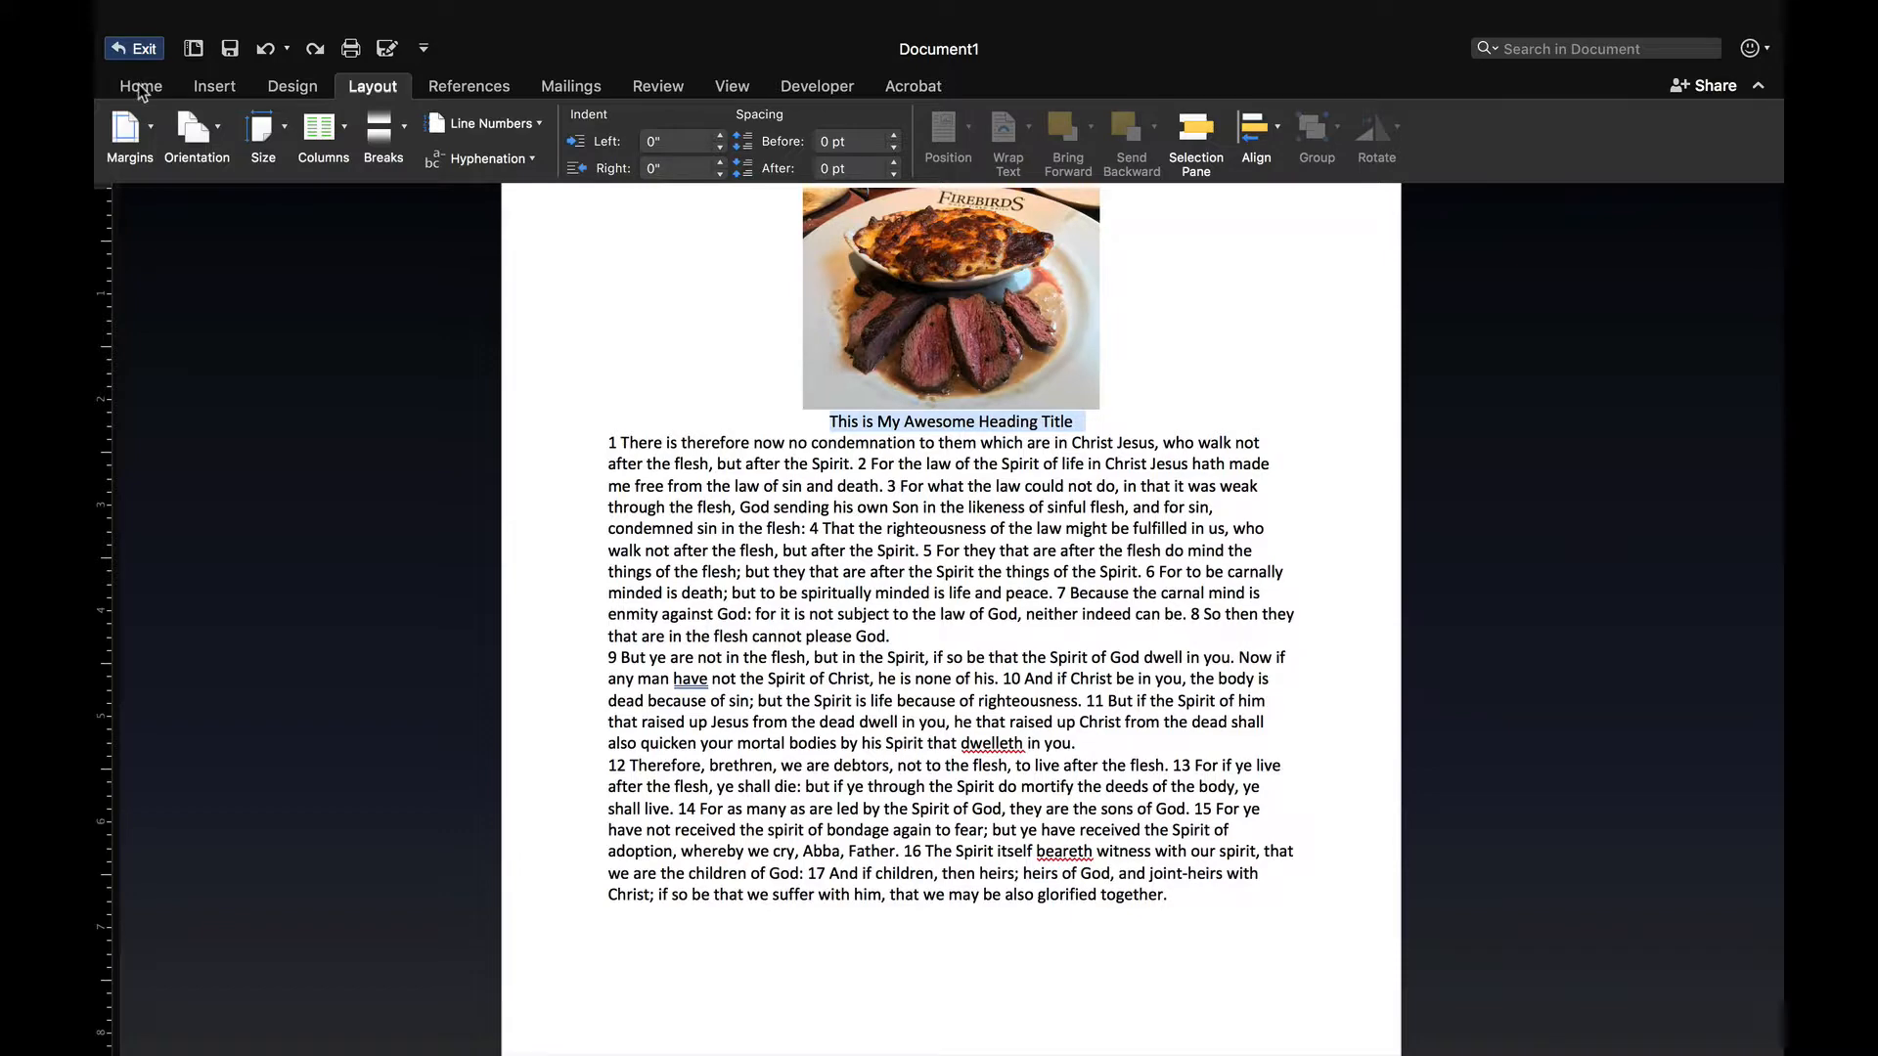
left_click(140, 88)
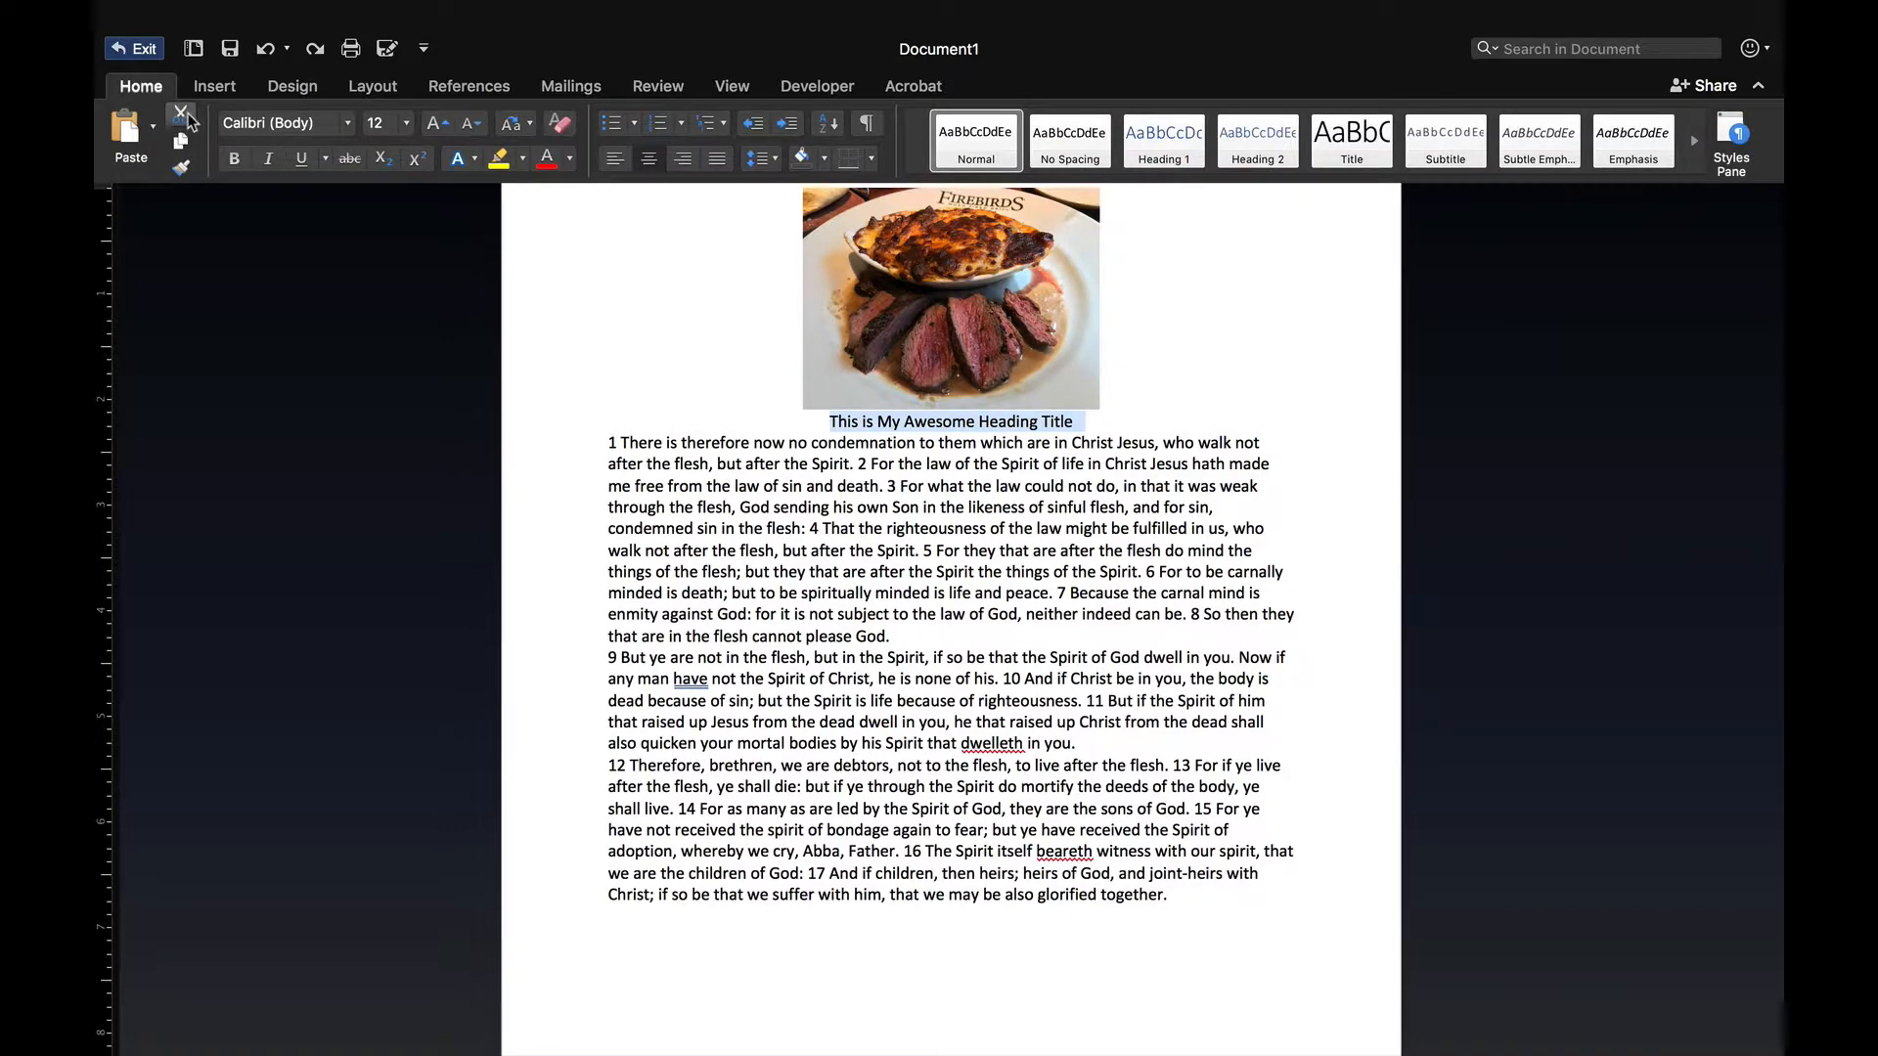
left_click(234, 159)
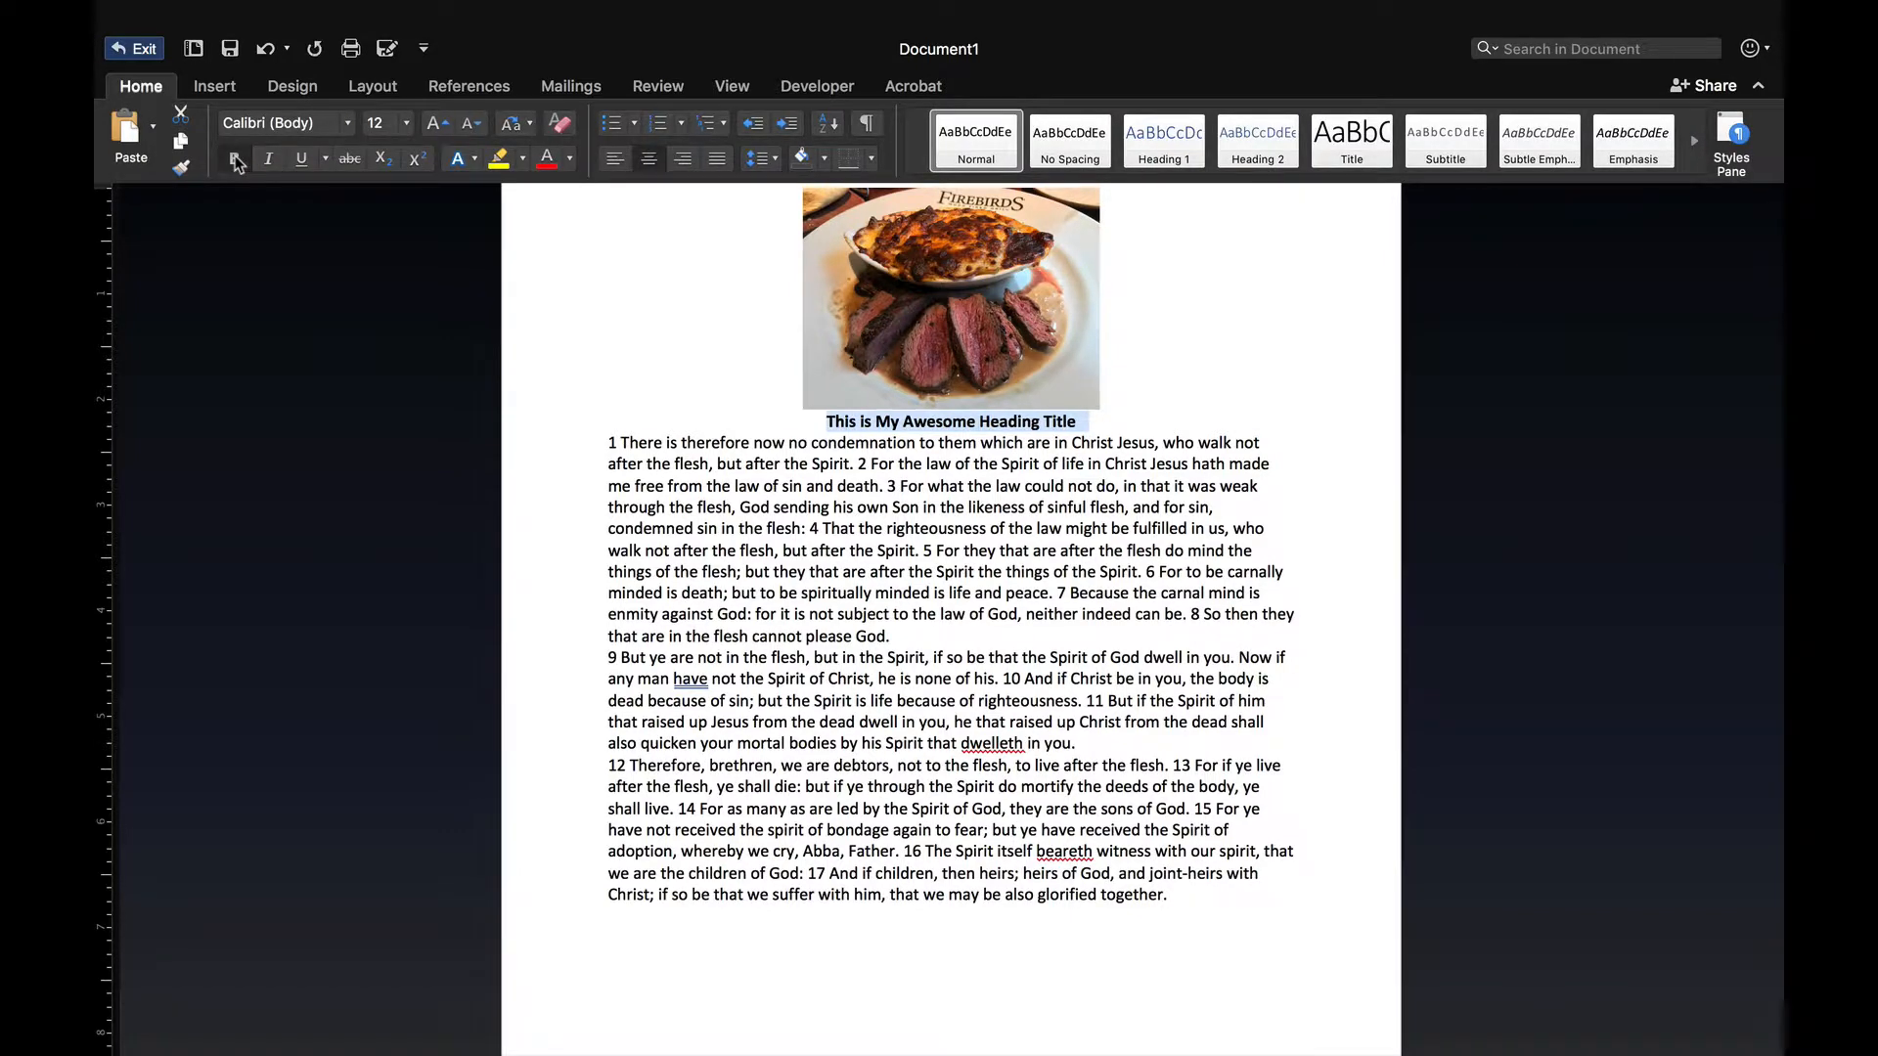
left_click(406, 124)
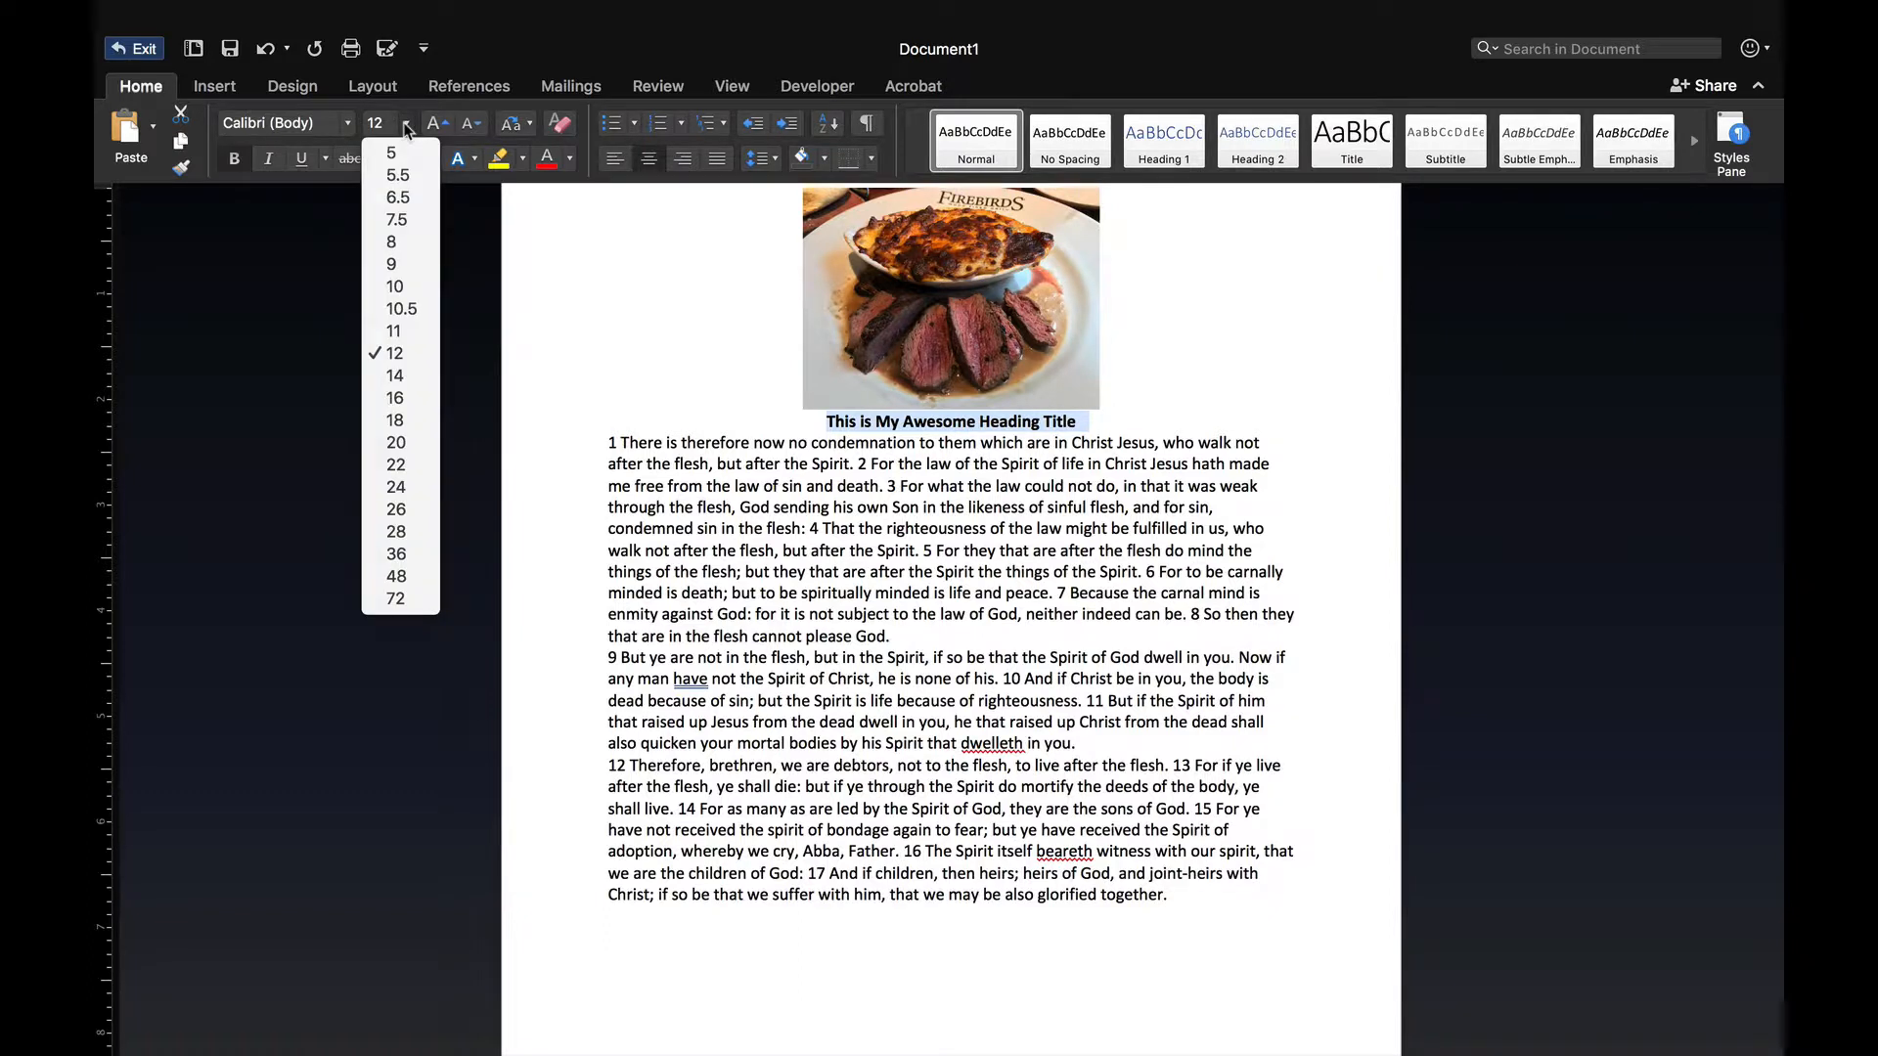
left_click(408, 420)
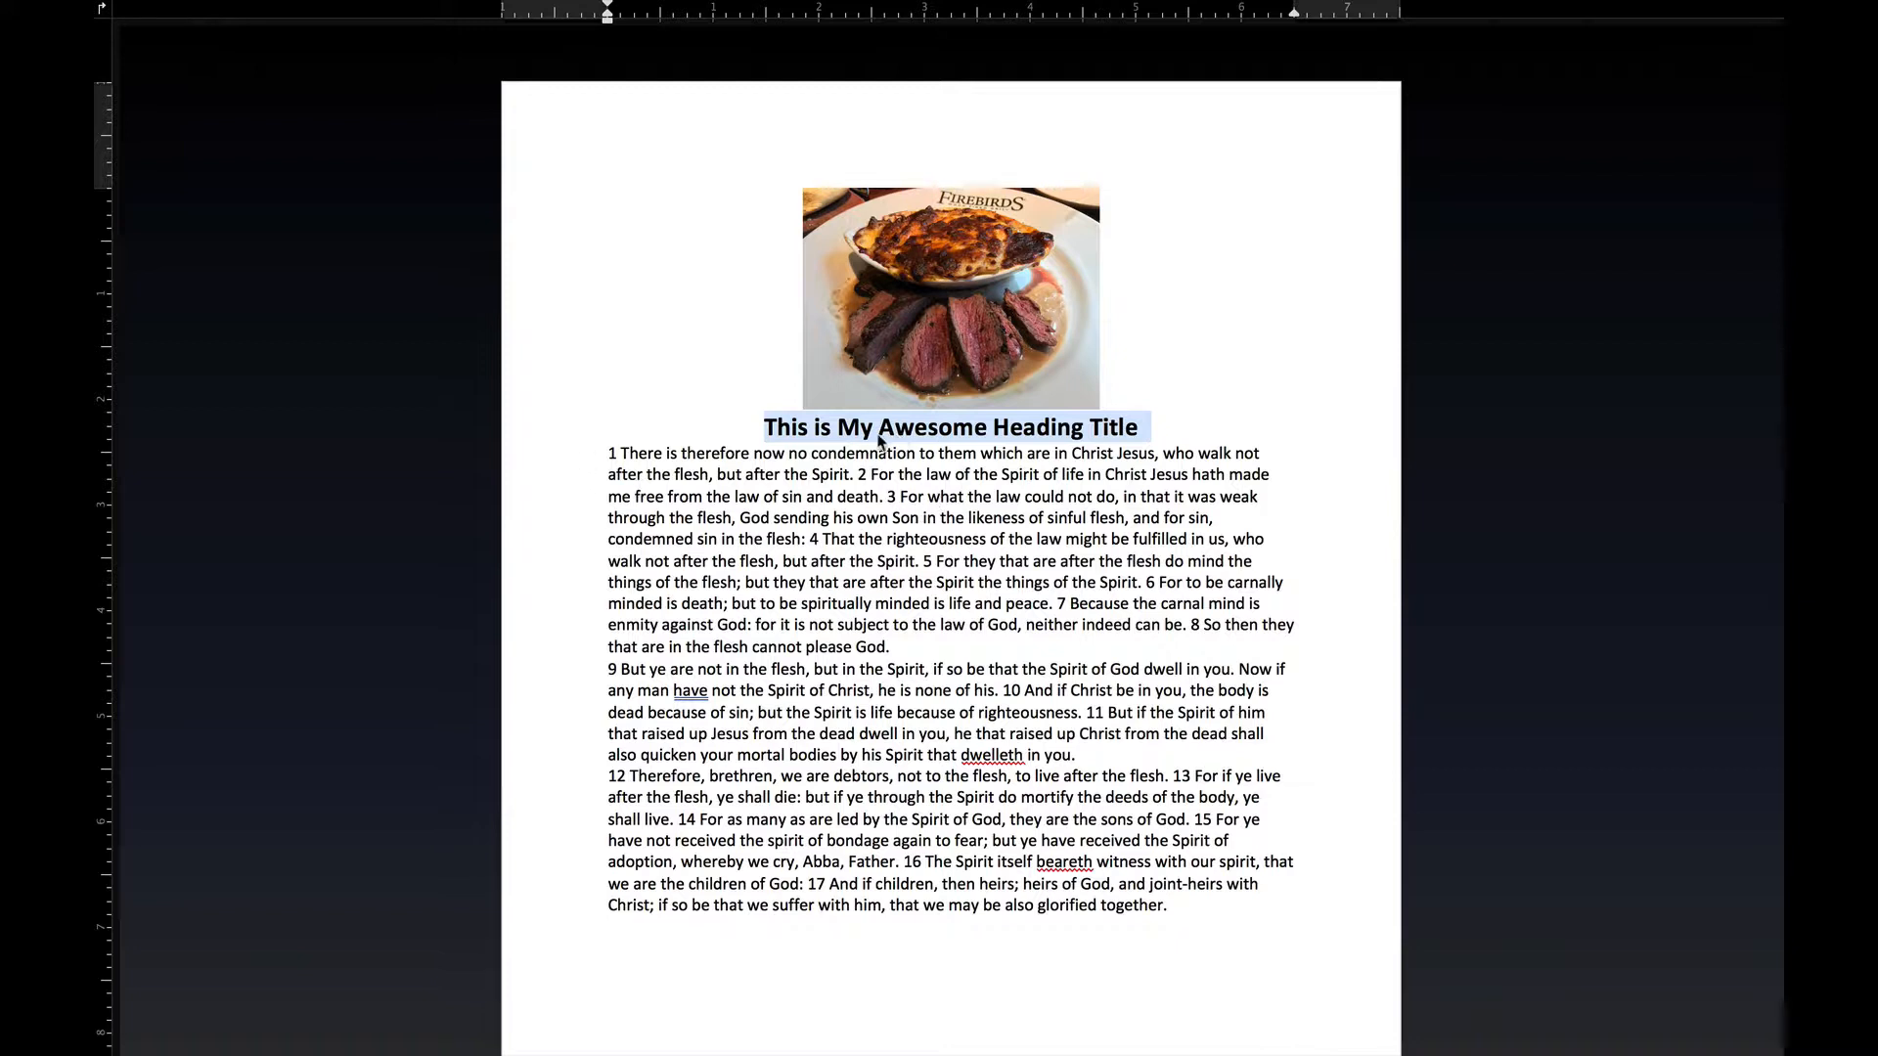
Arrange only the body text below the heading, verses 1 to 17, in two columns.
left_click(574, 464)
left_click_drag(574, 462, 581, 920)
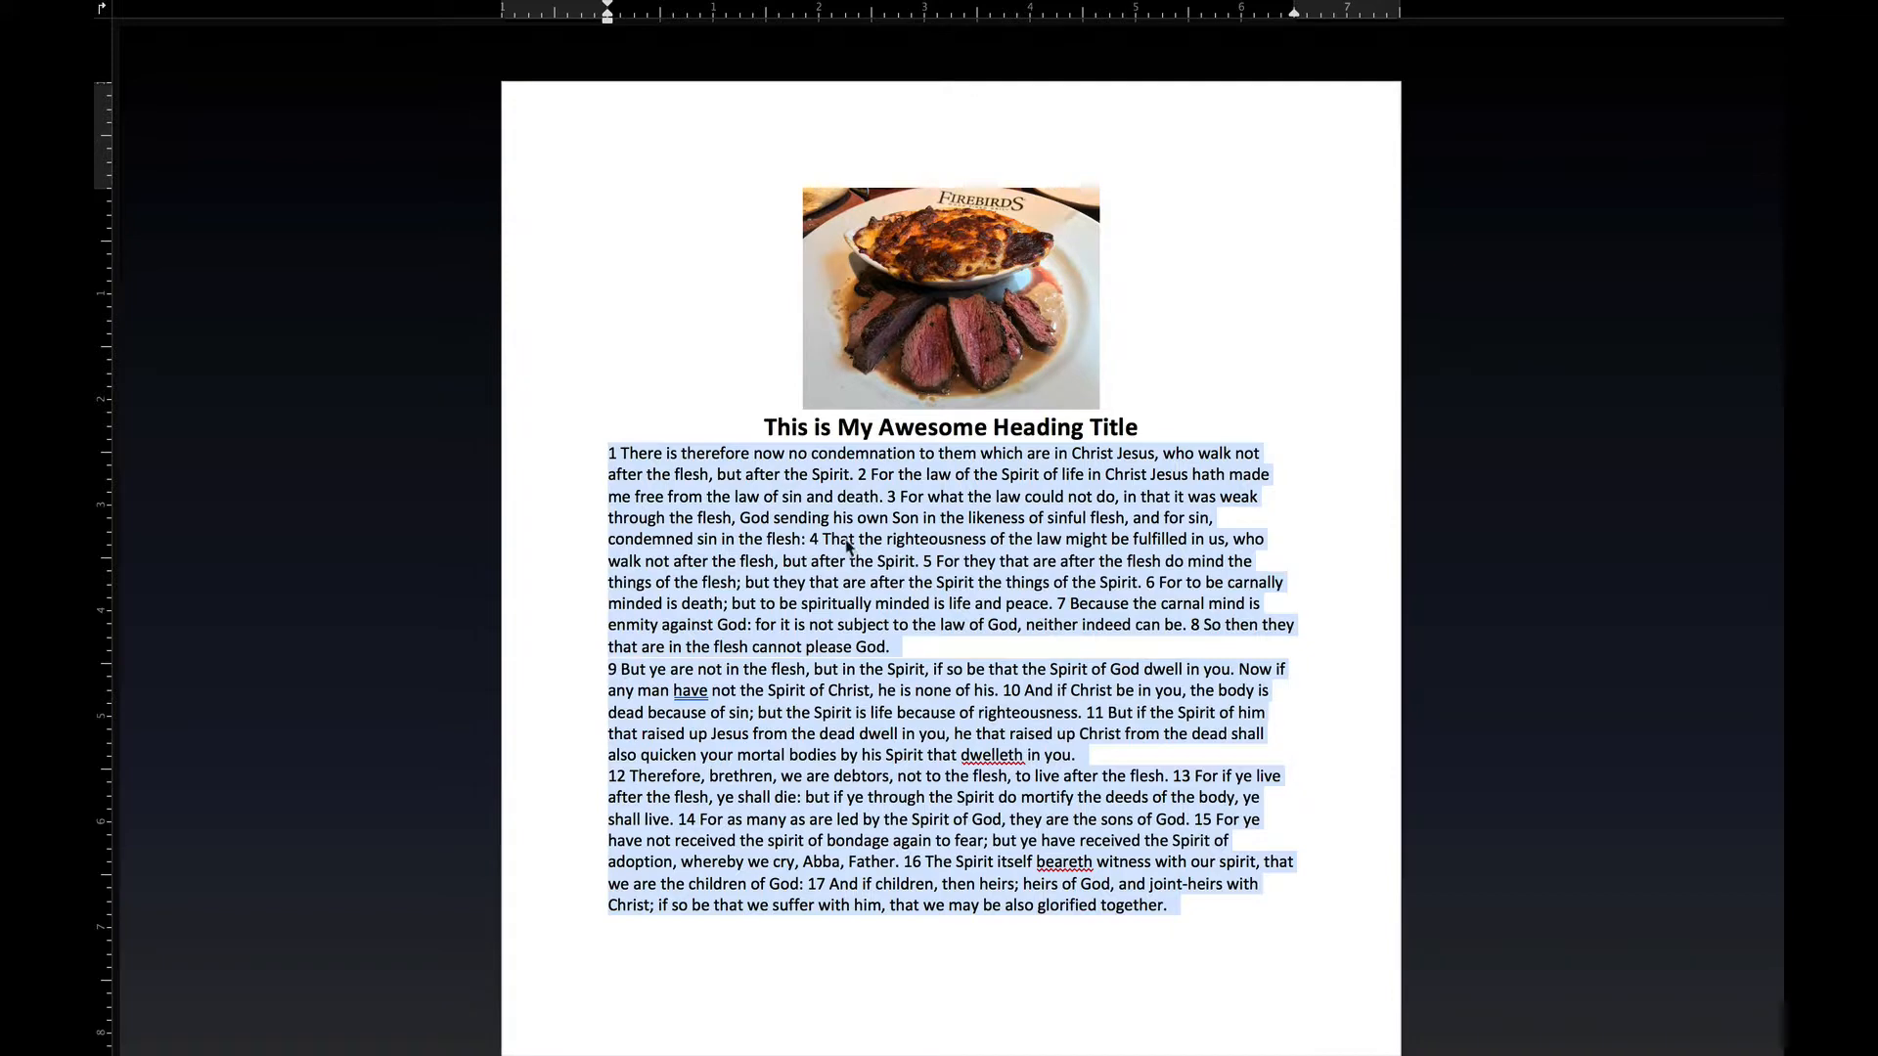
mouse_move(328, 11)
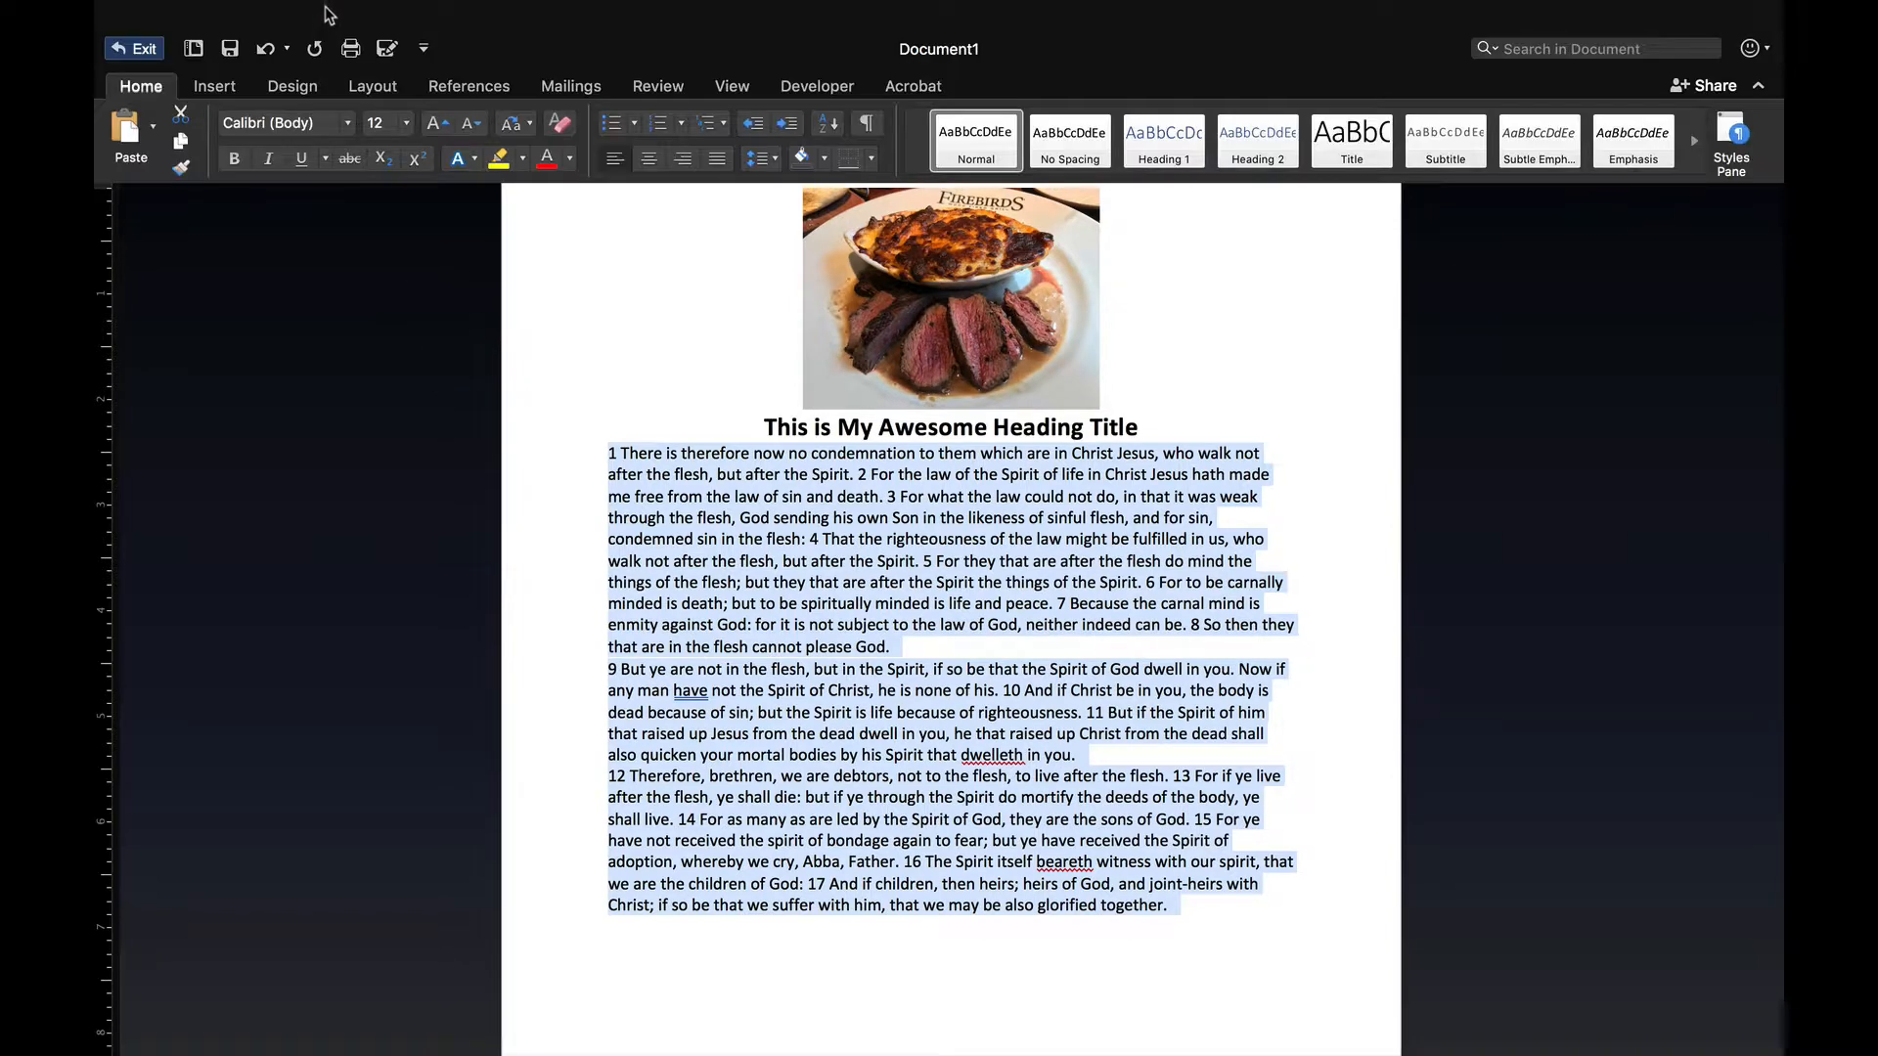
left_click(370, 88)
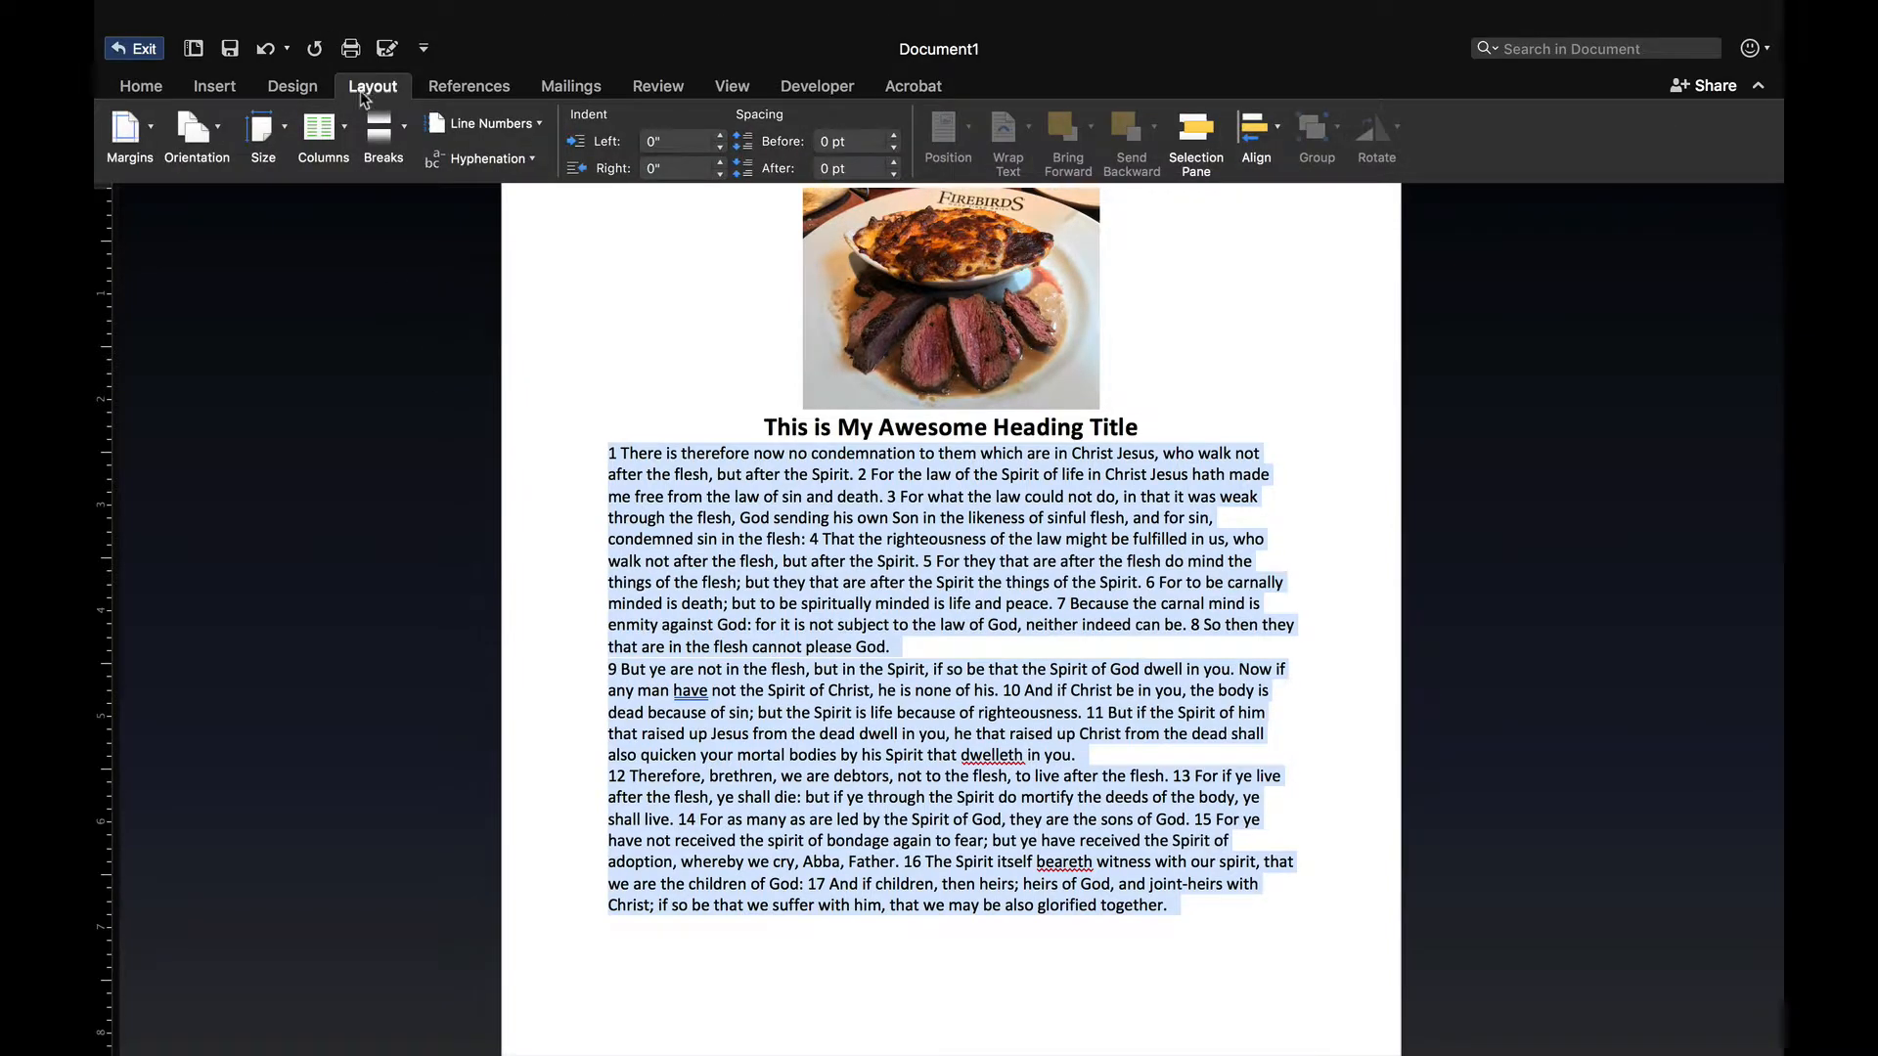
left_click(331, 125)
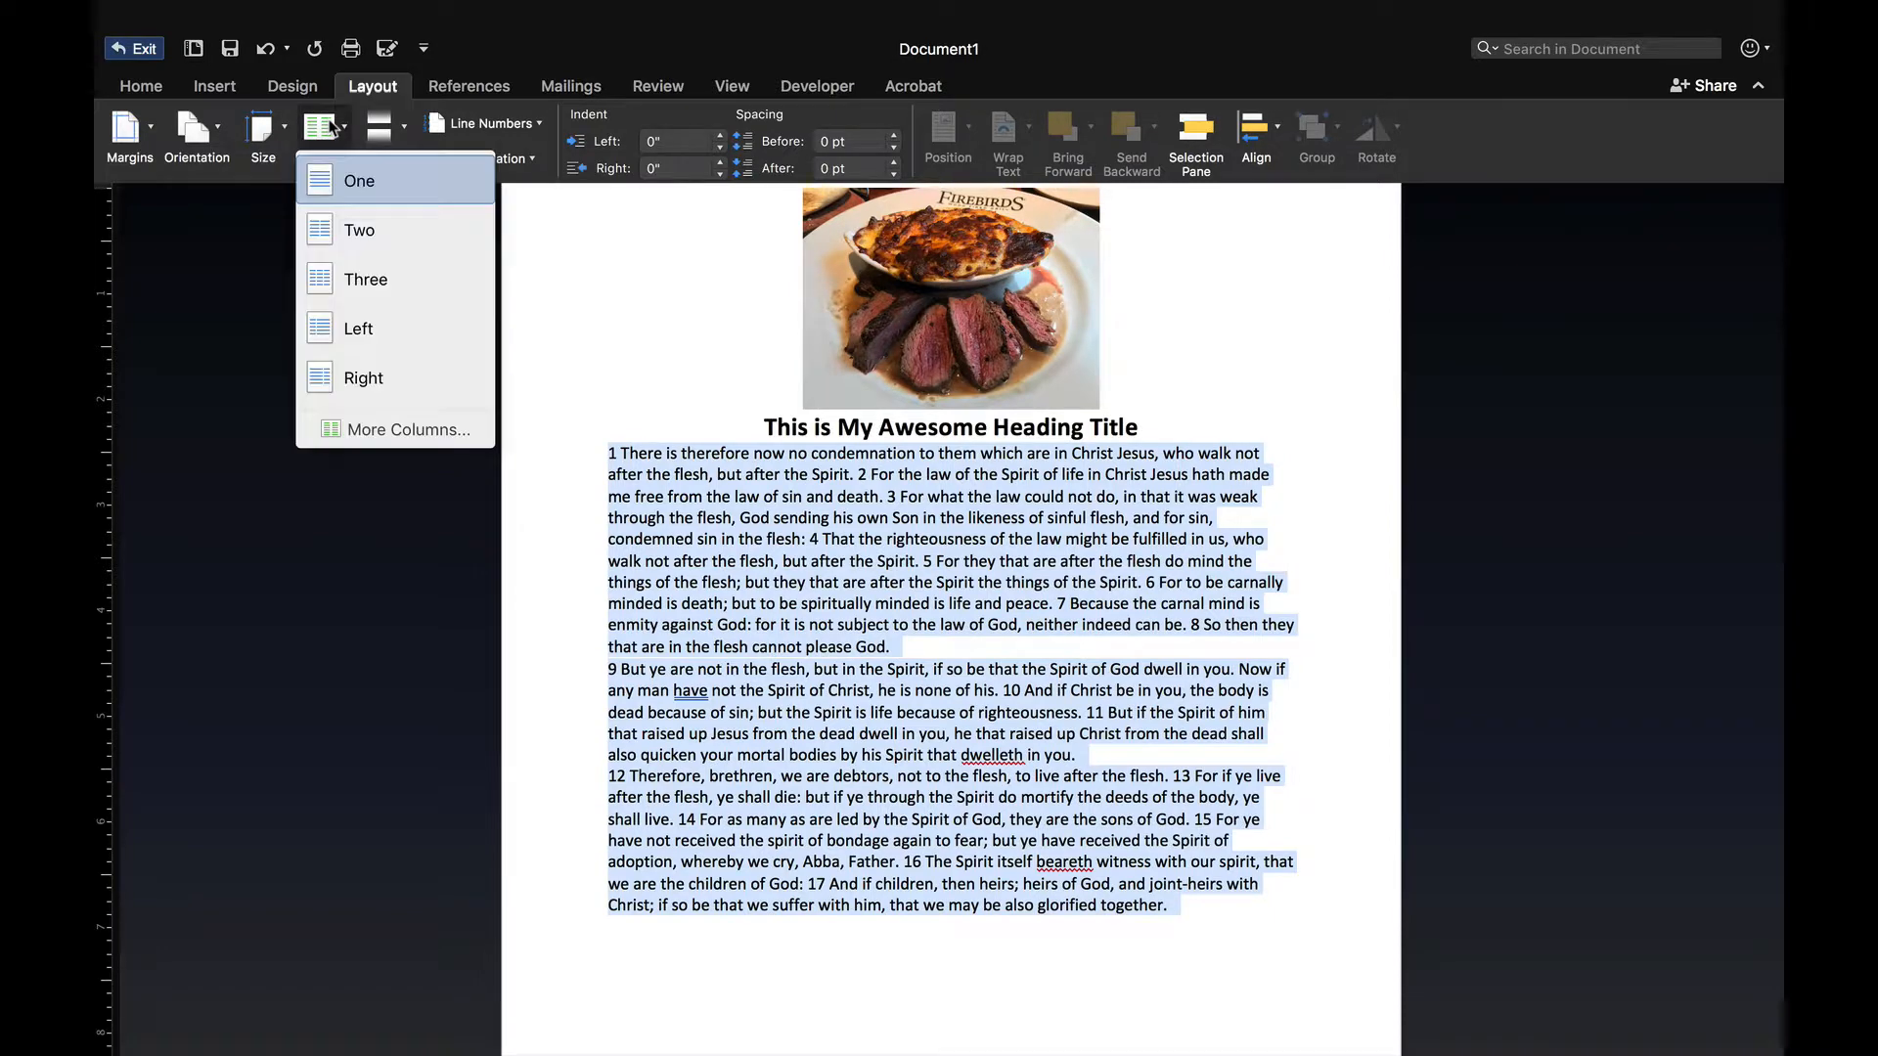
key("super+a")
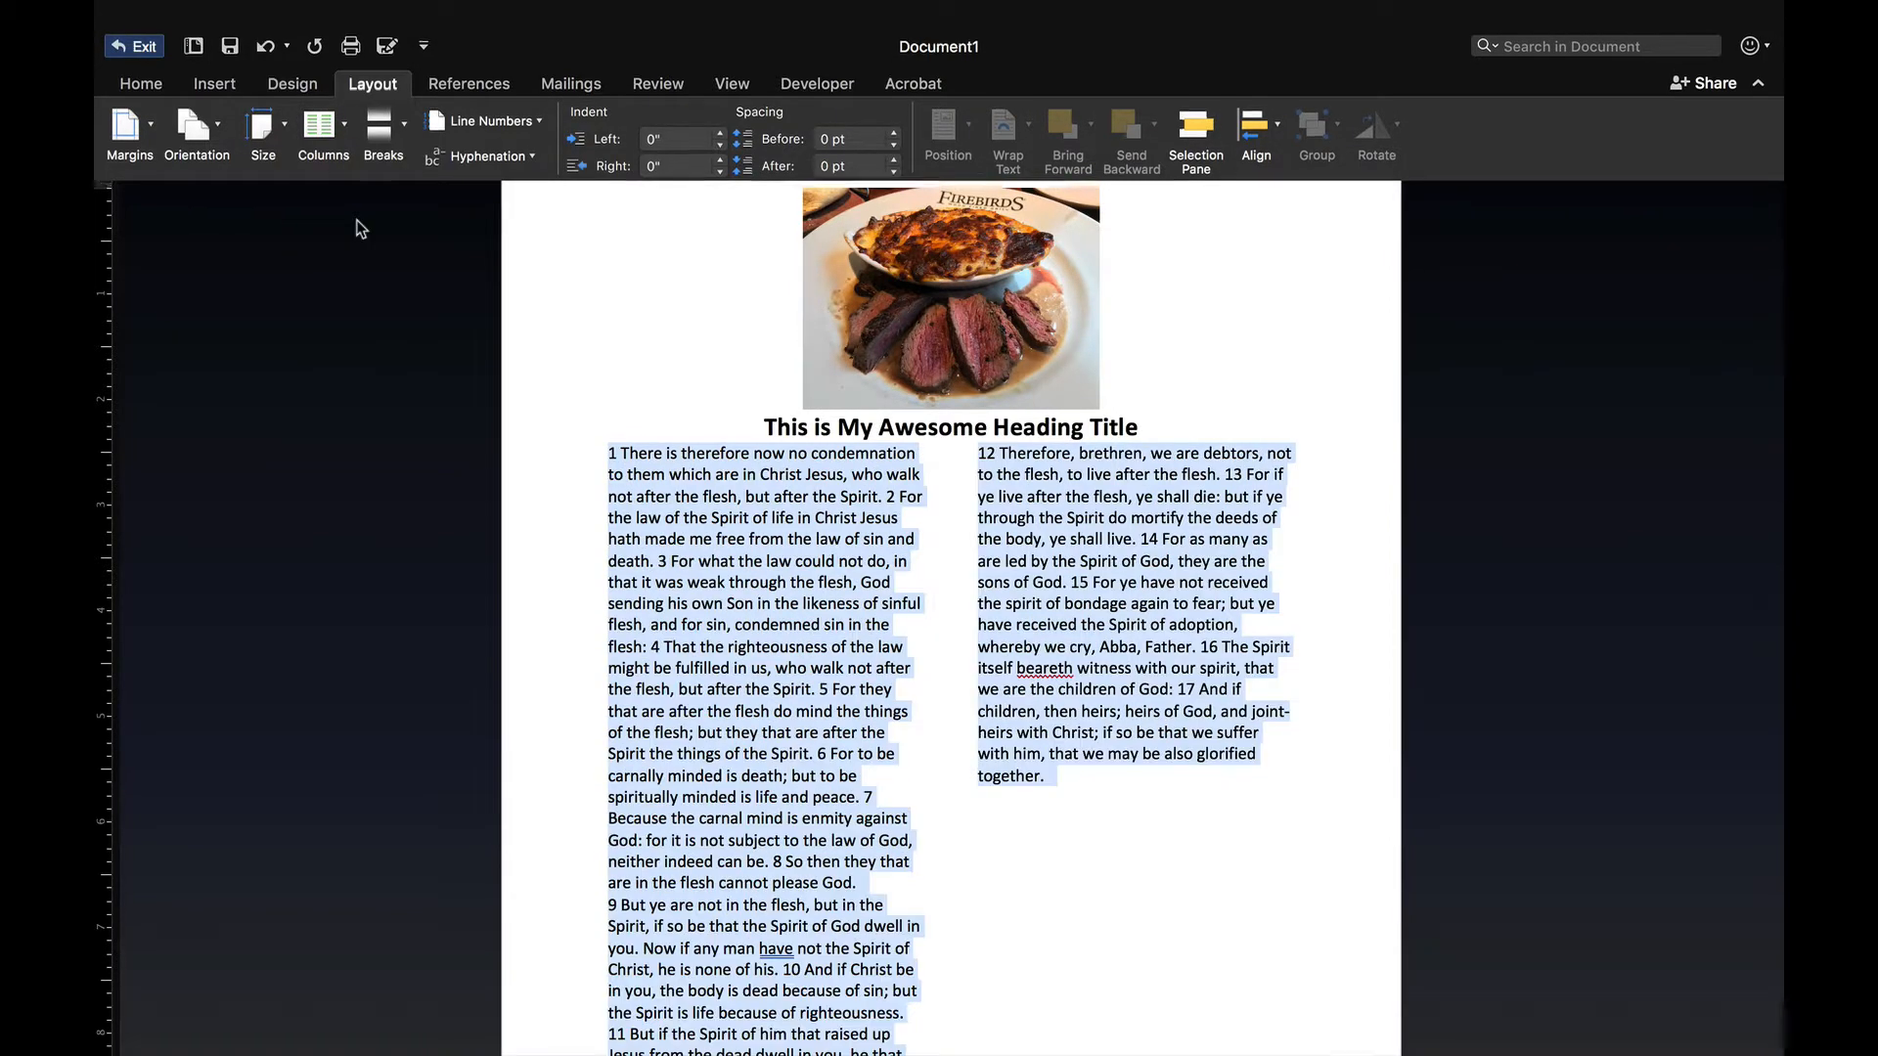
Insert a continuous section break after the end of verse 17 in the two-column text.
scroll(592, 372, "down", 2)
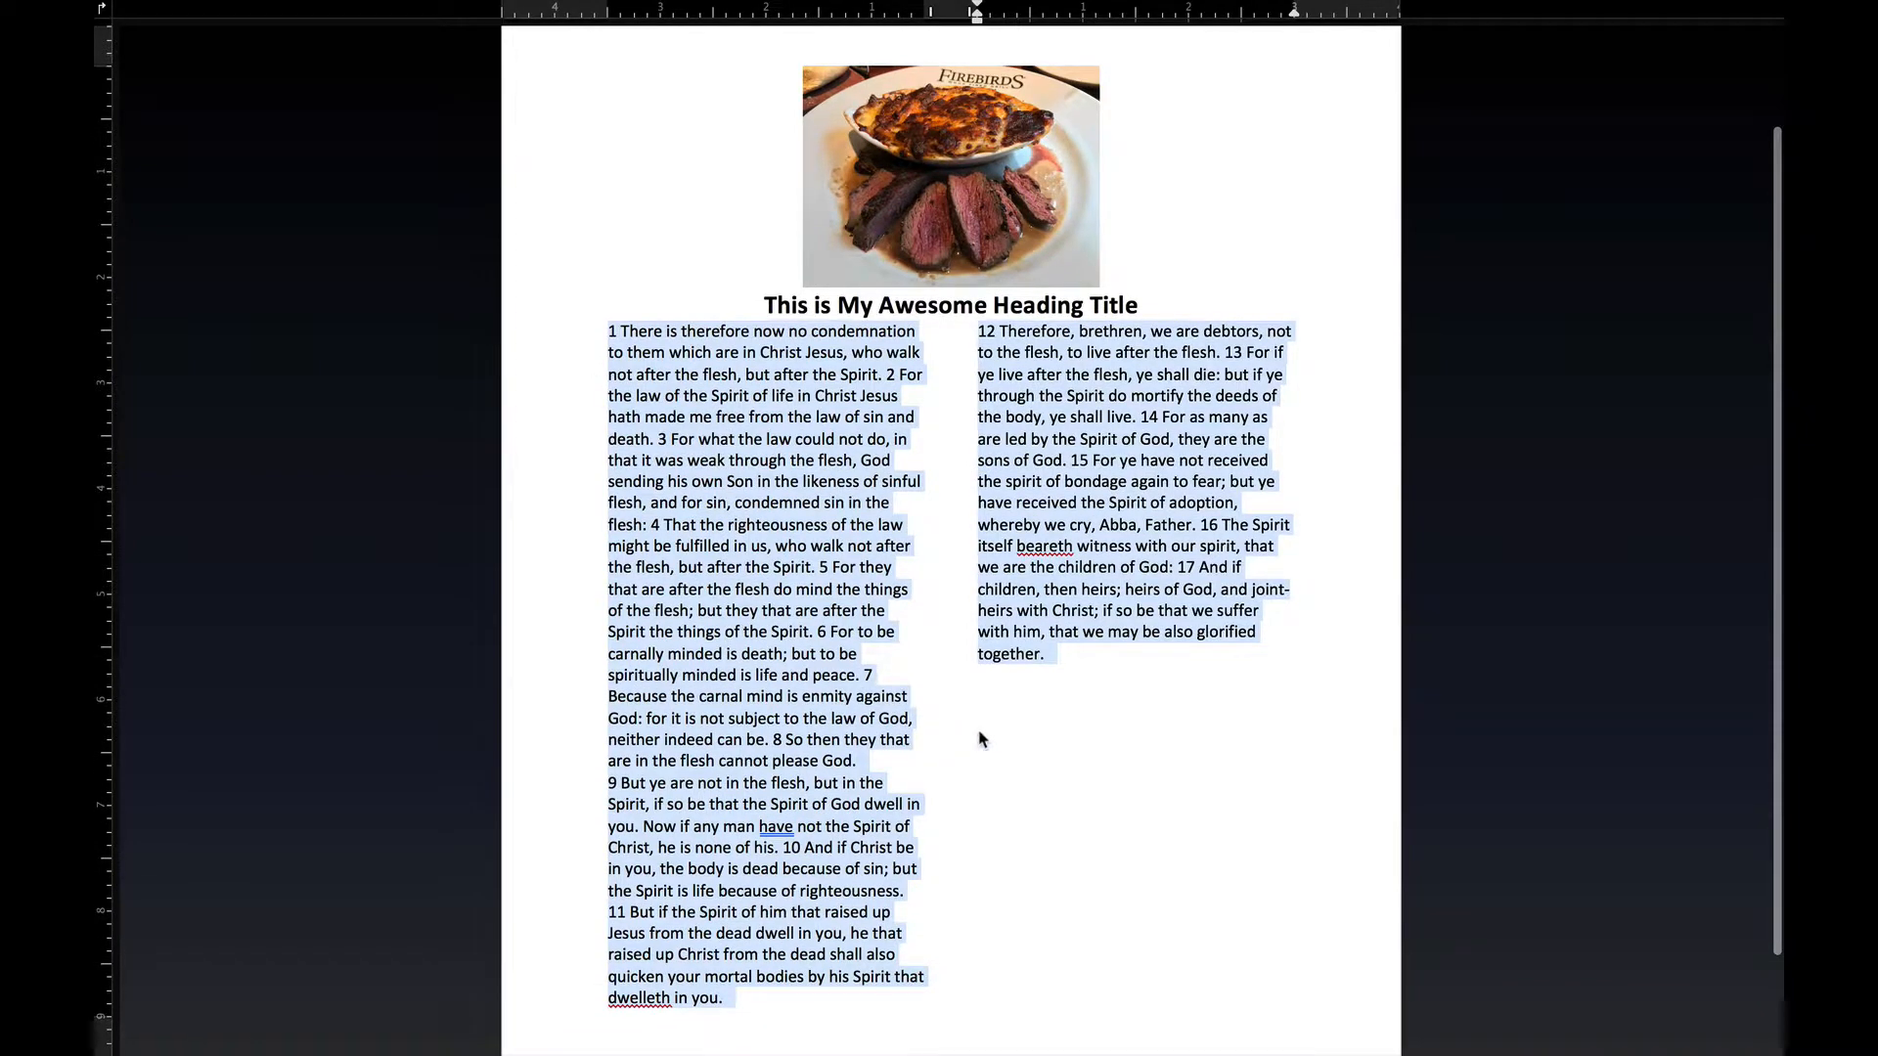
left_click(982, 739)
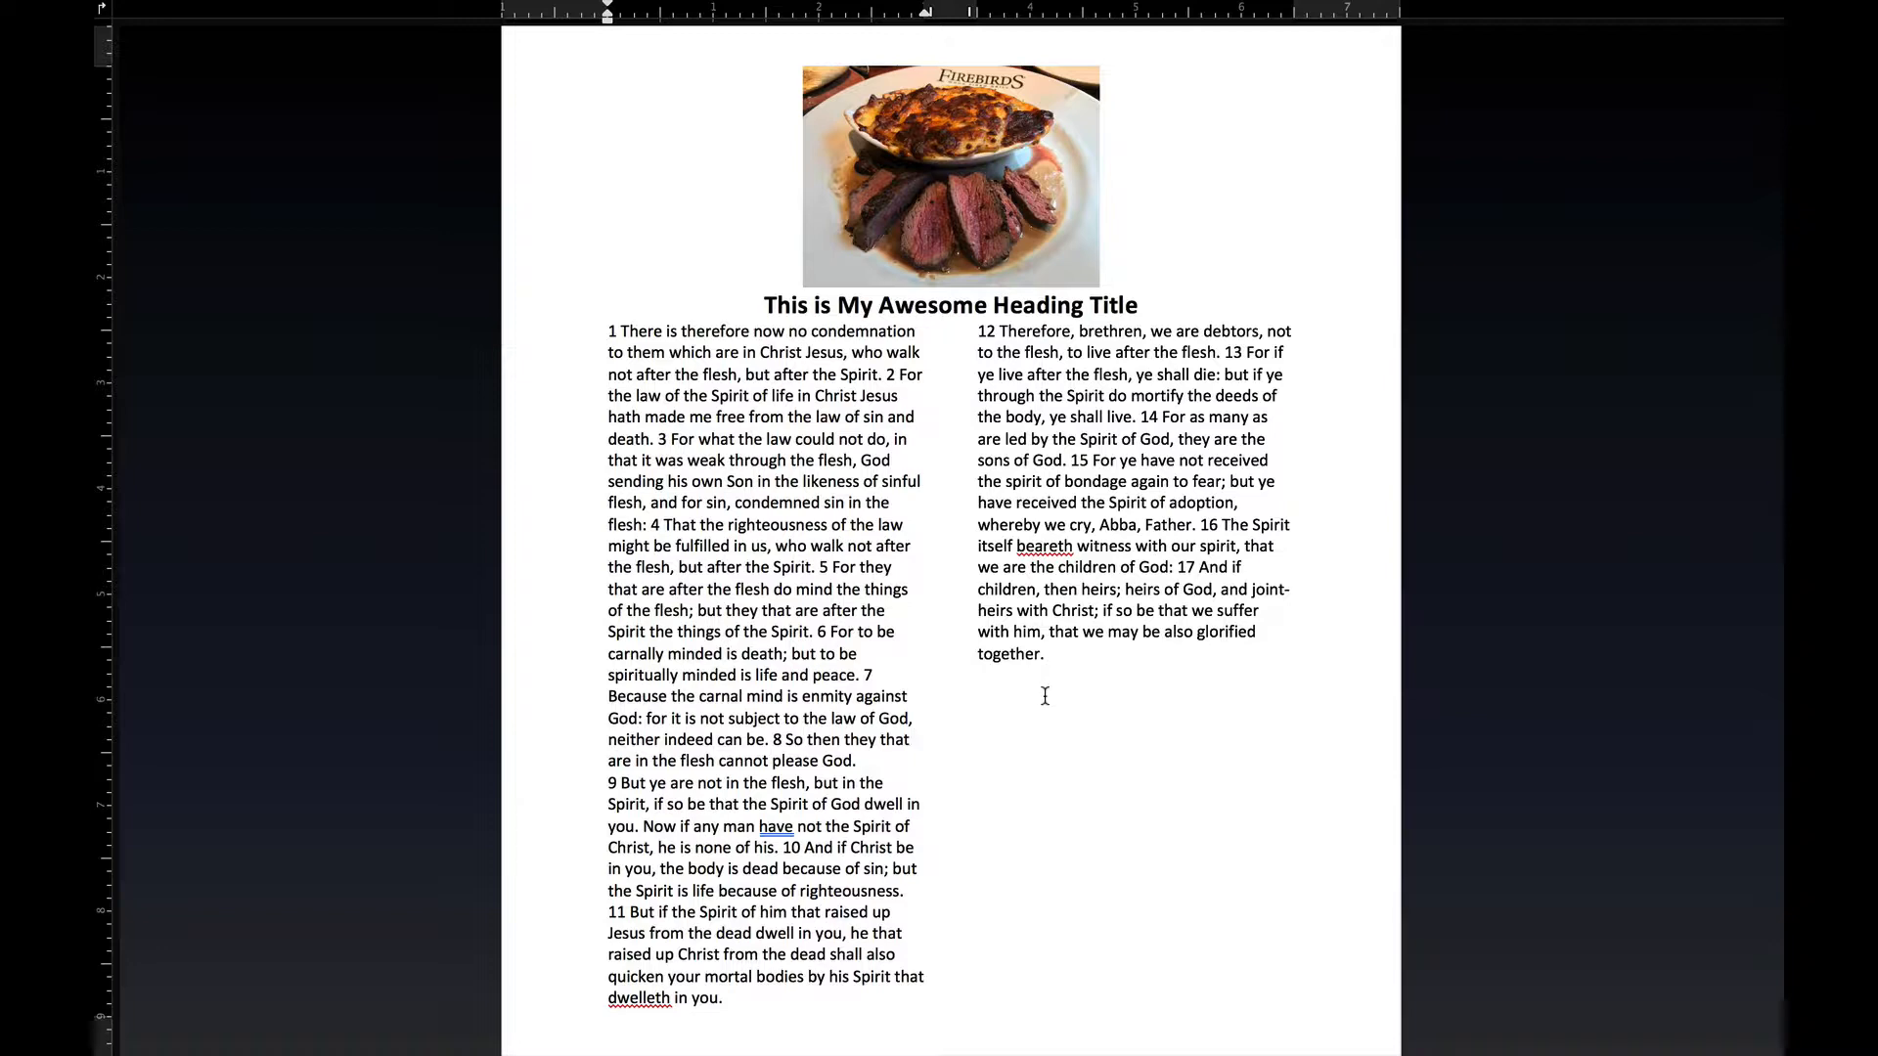
scroll(1044, 695, "down", 1)
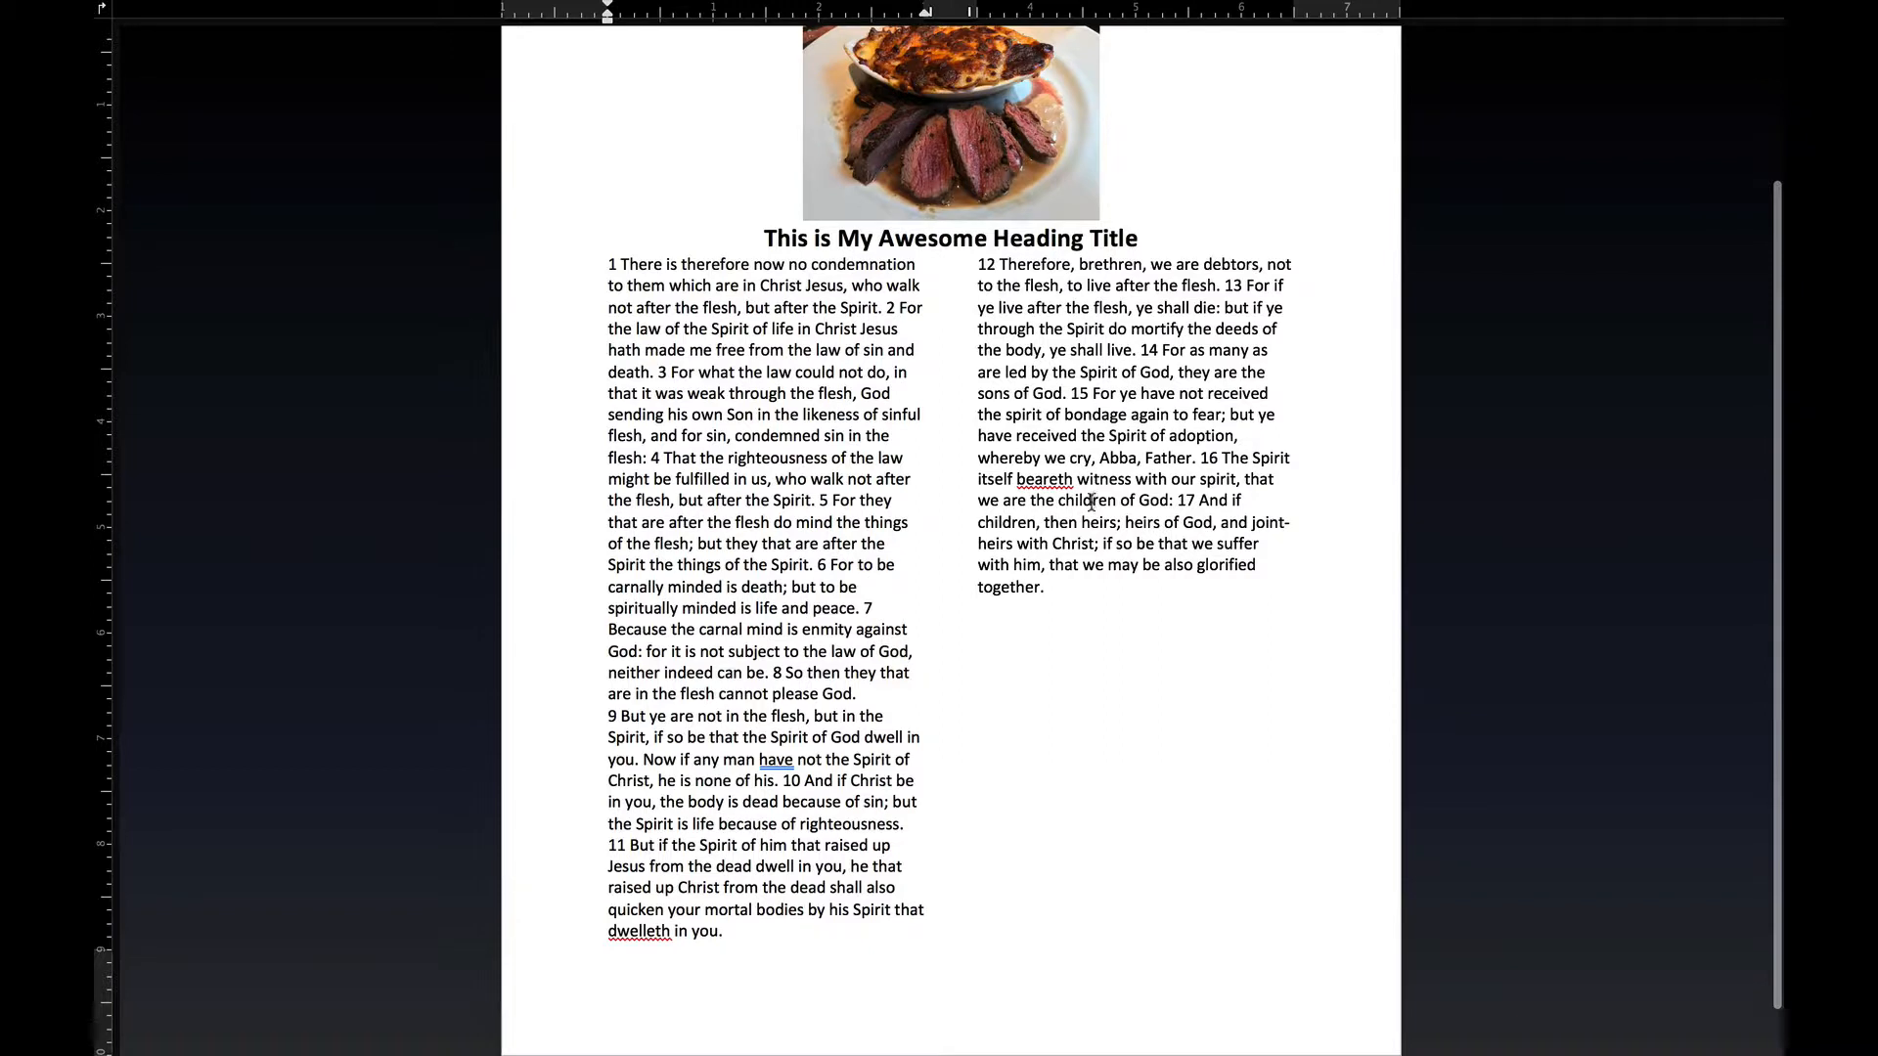
left_click(1065, 590)
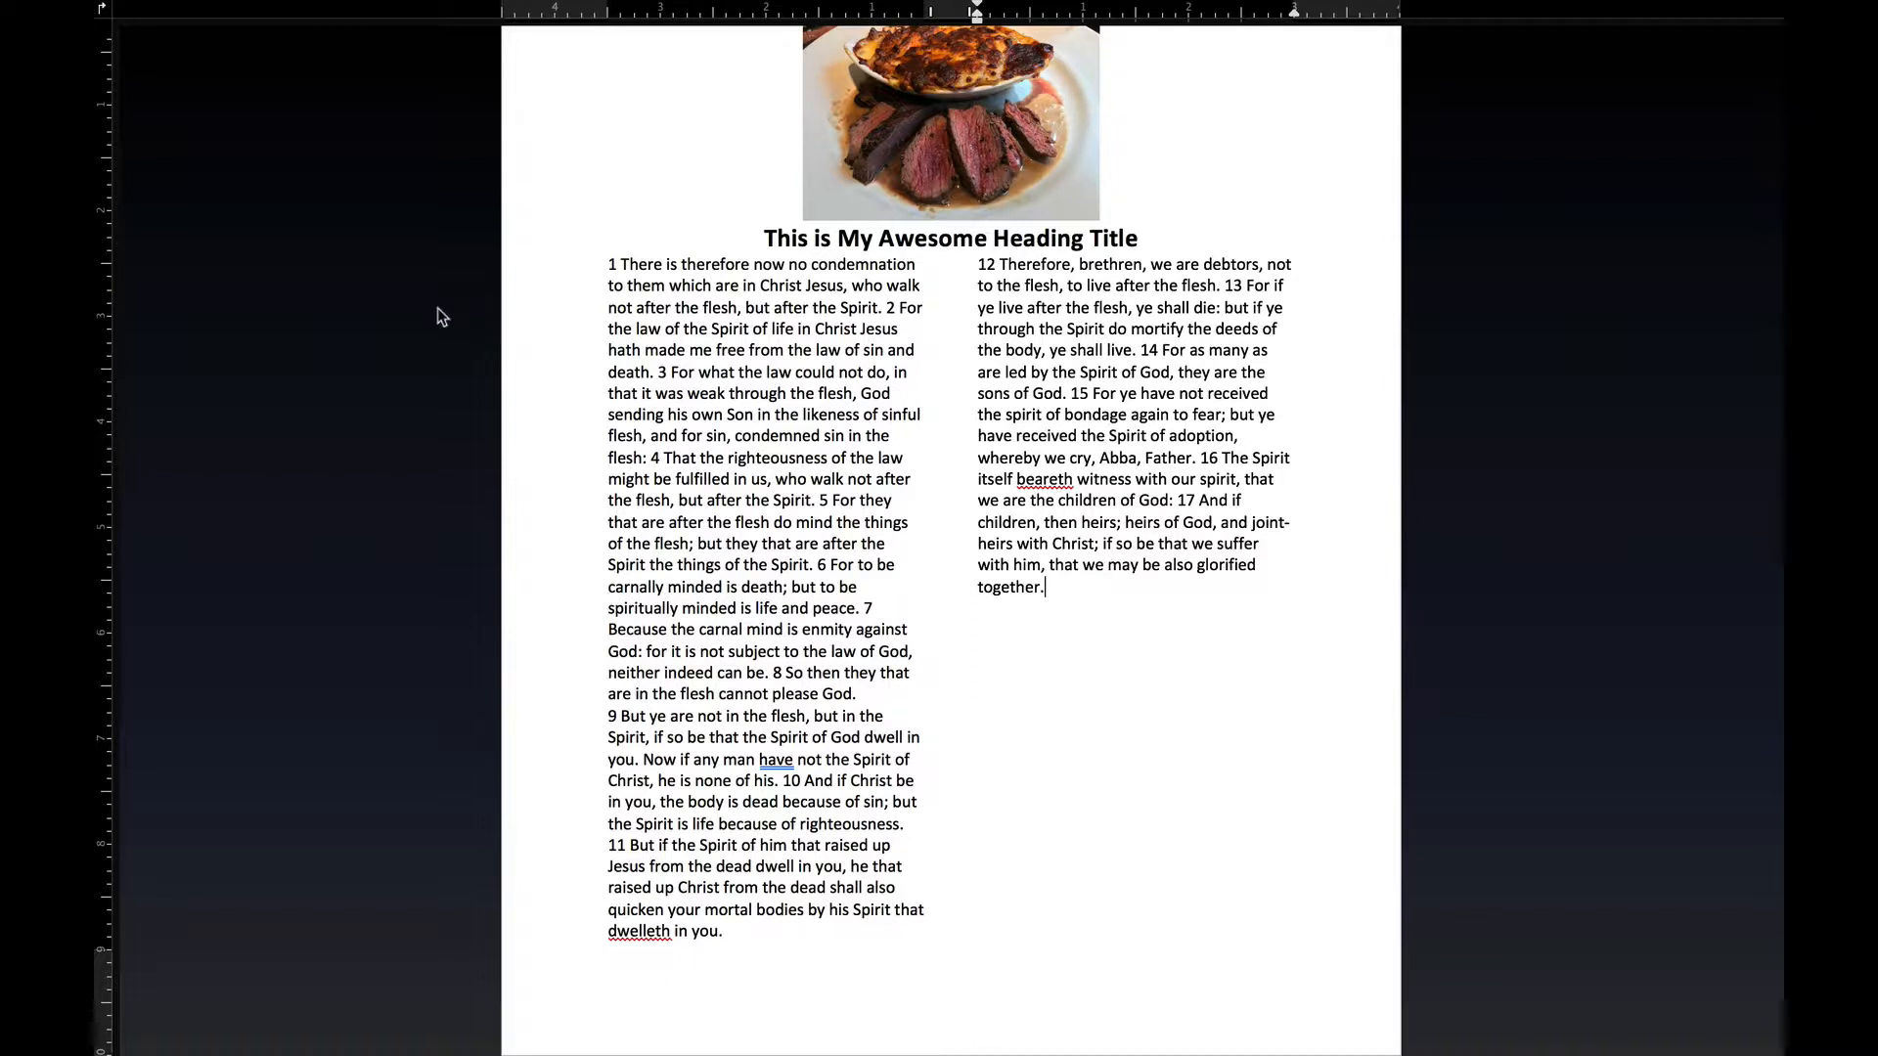
mouse_move(399, 14)
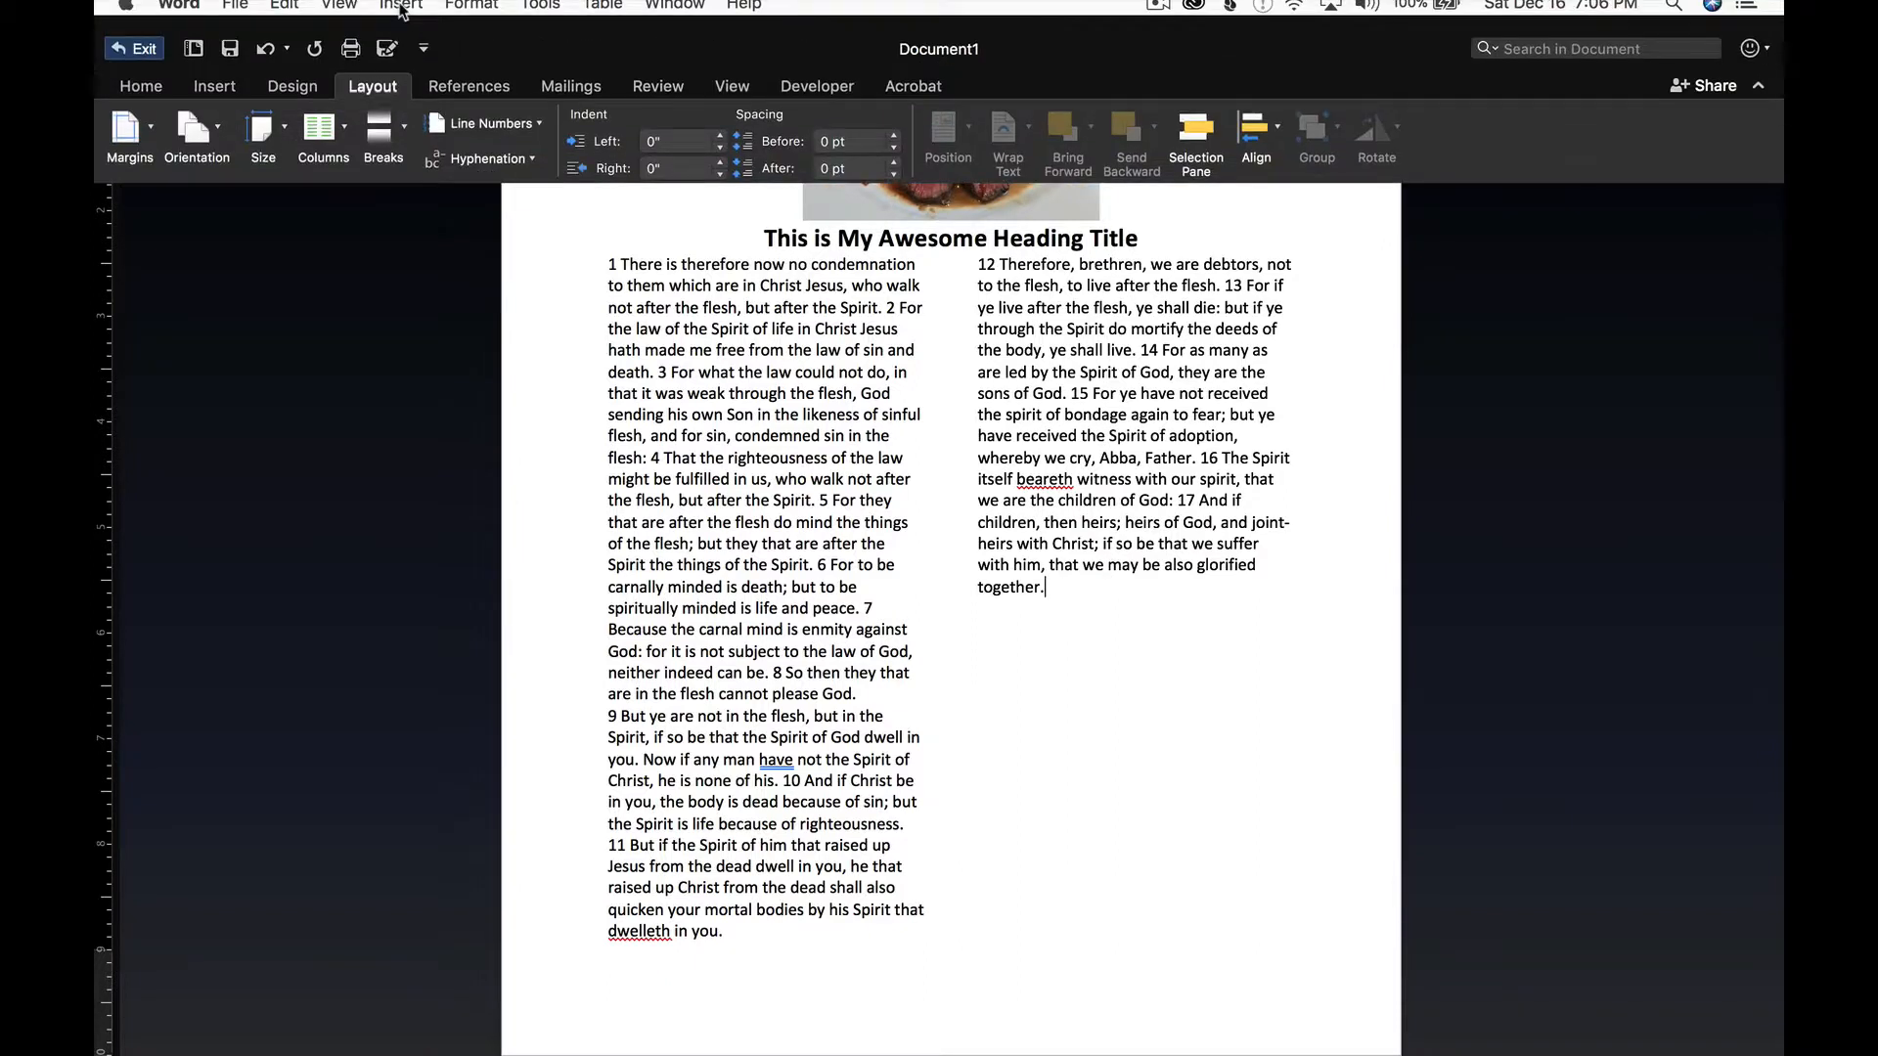
left_click(389, 135)
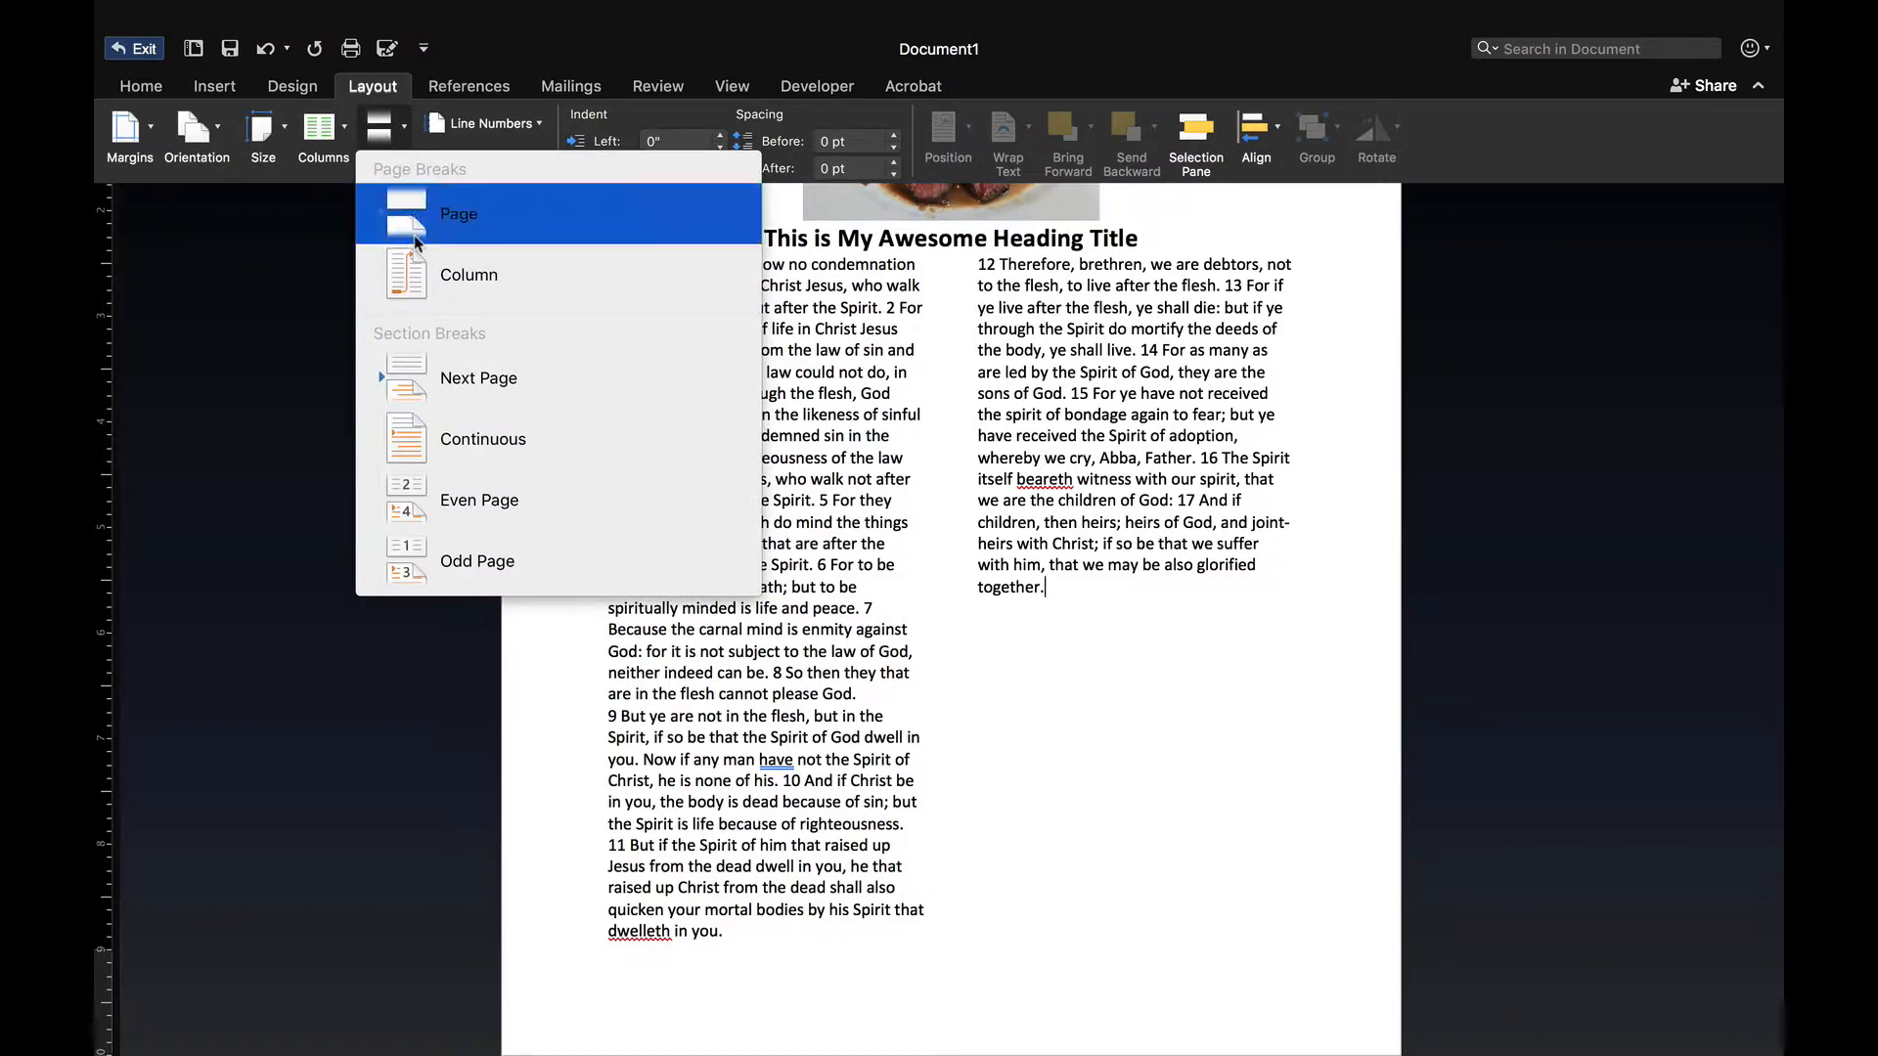
left_click(459, 440)
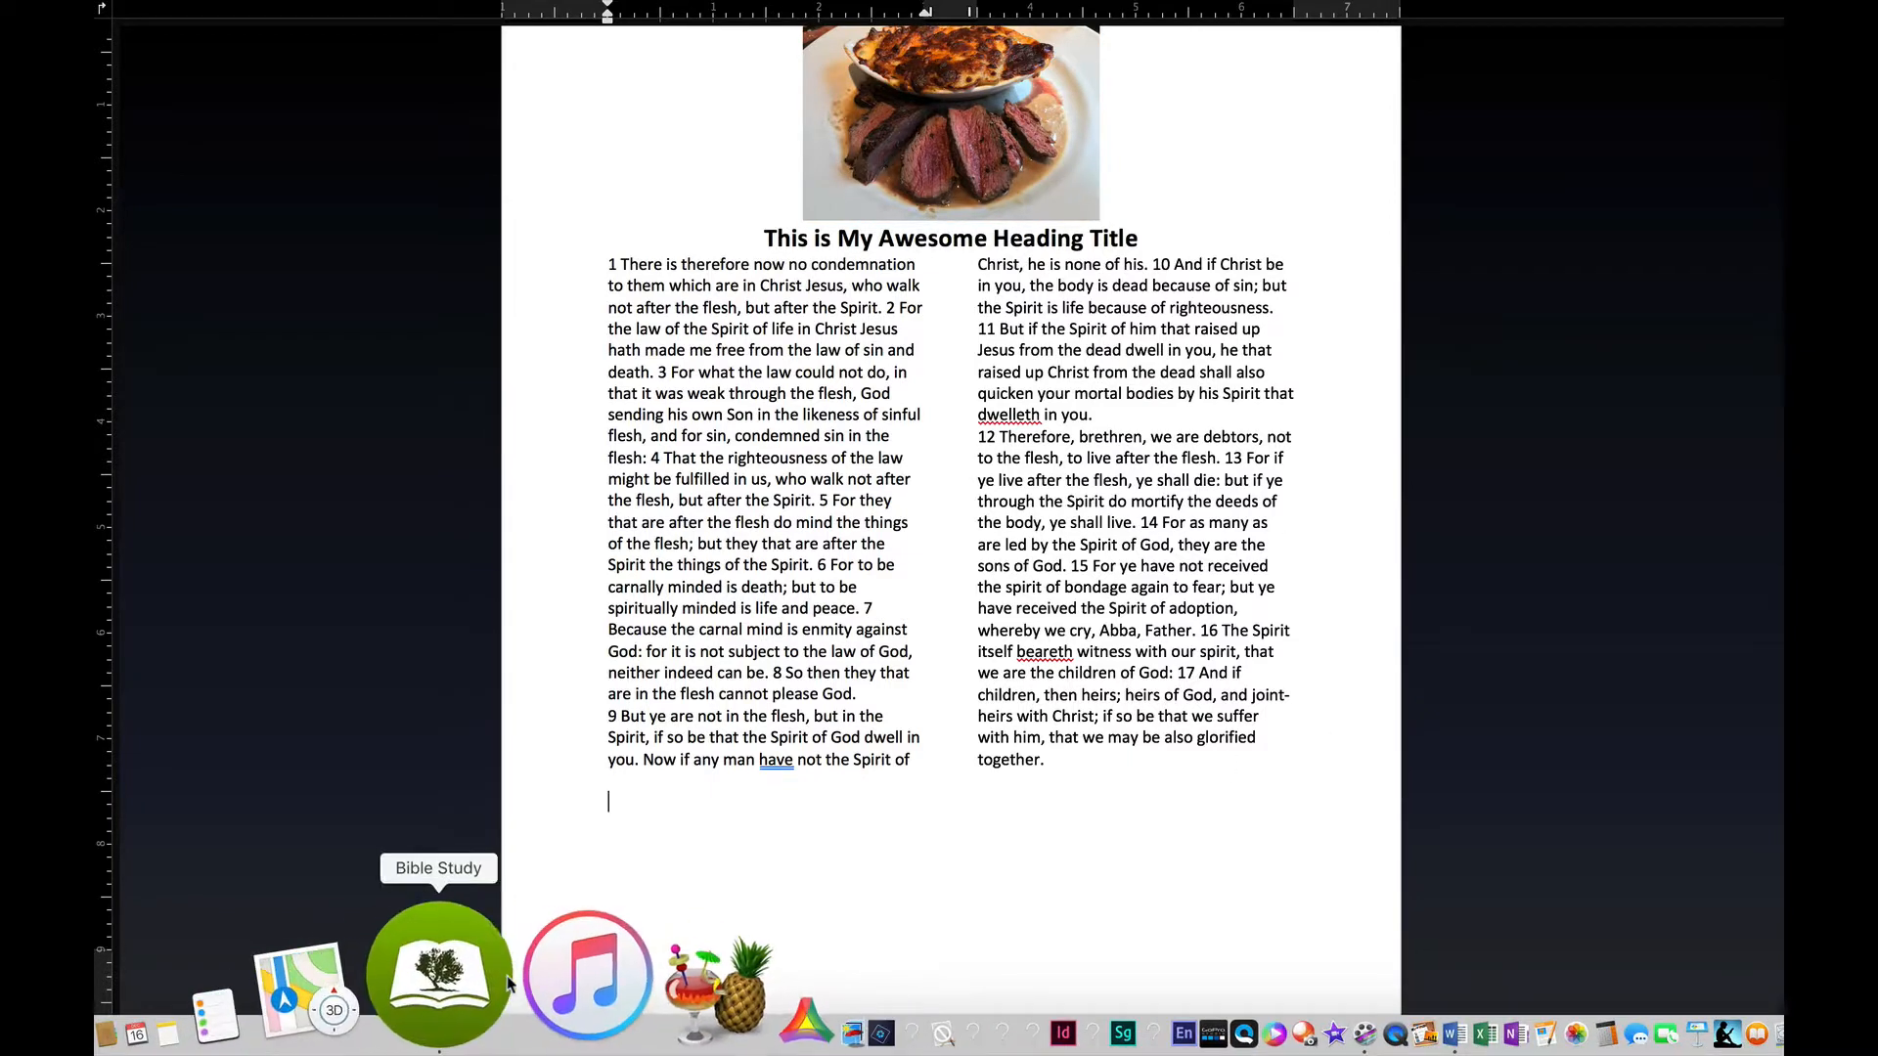
Switch to Bible Study, copy Romans 8 verses 18 to 22, and close its window.
left_click(496, 980)
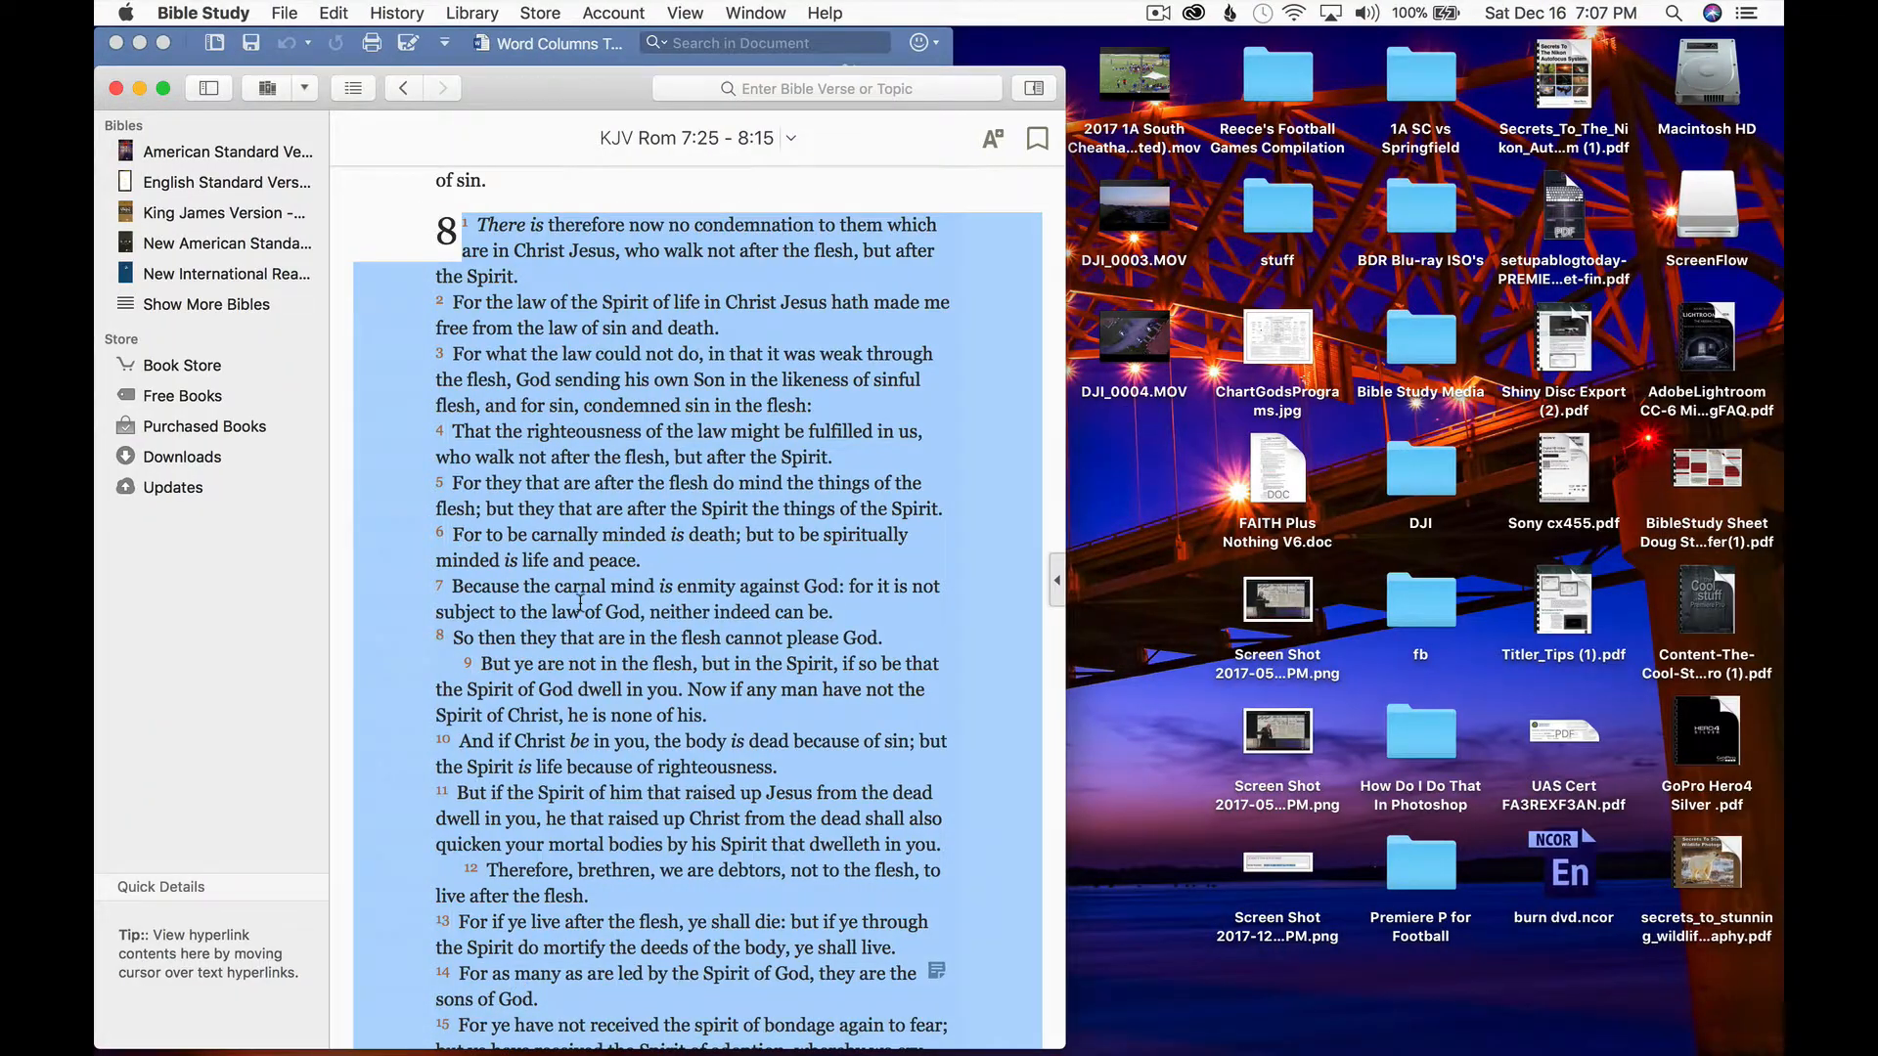
scroll(580, 603, "down", 15)
mouse_move(460, 354)
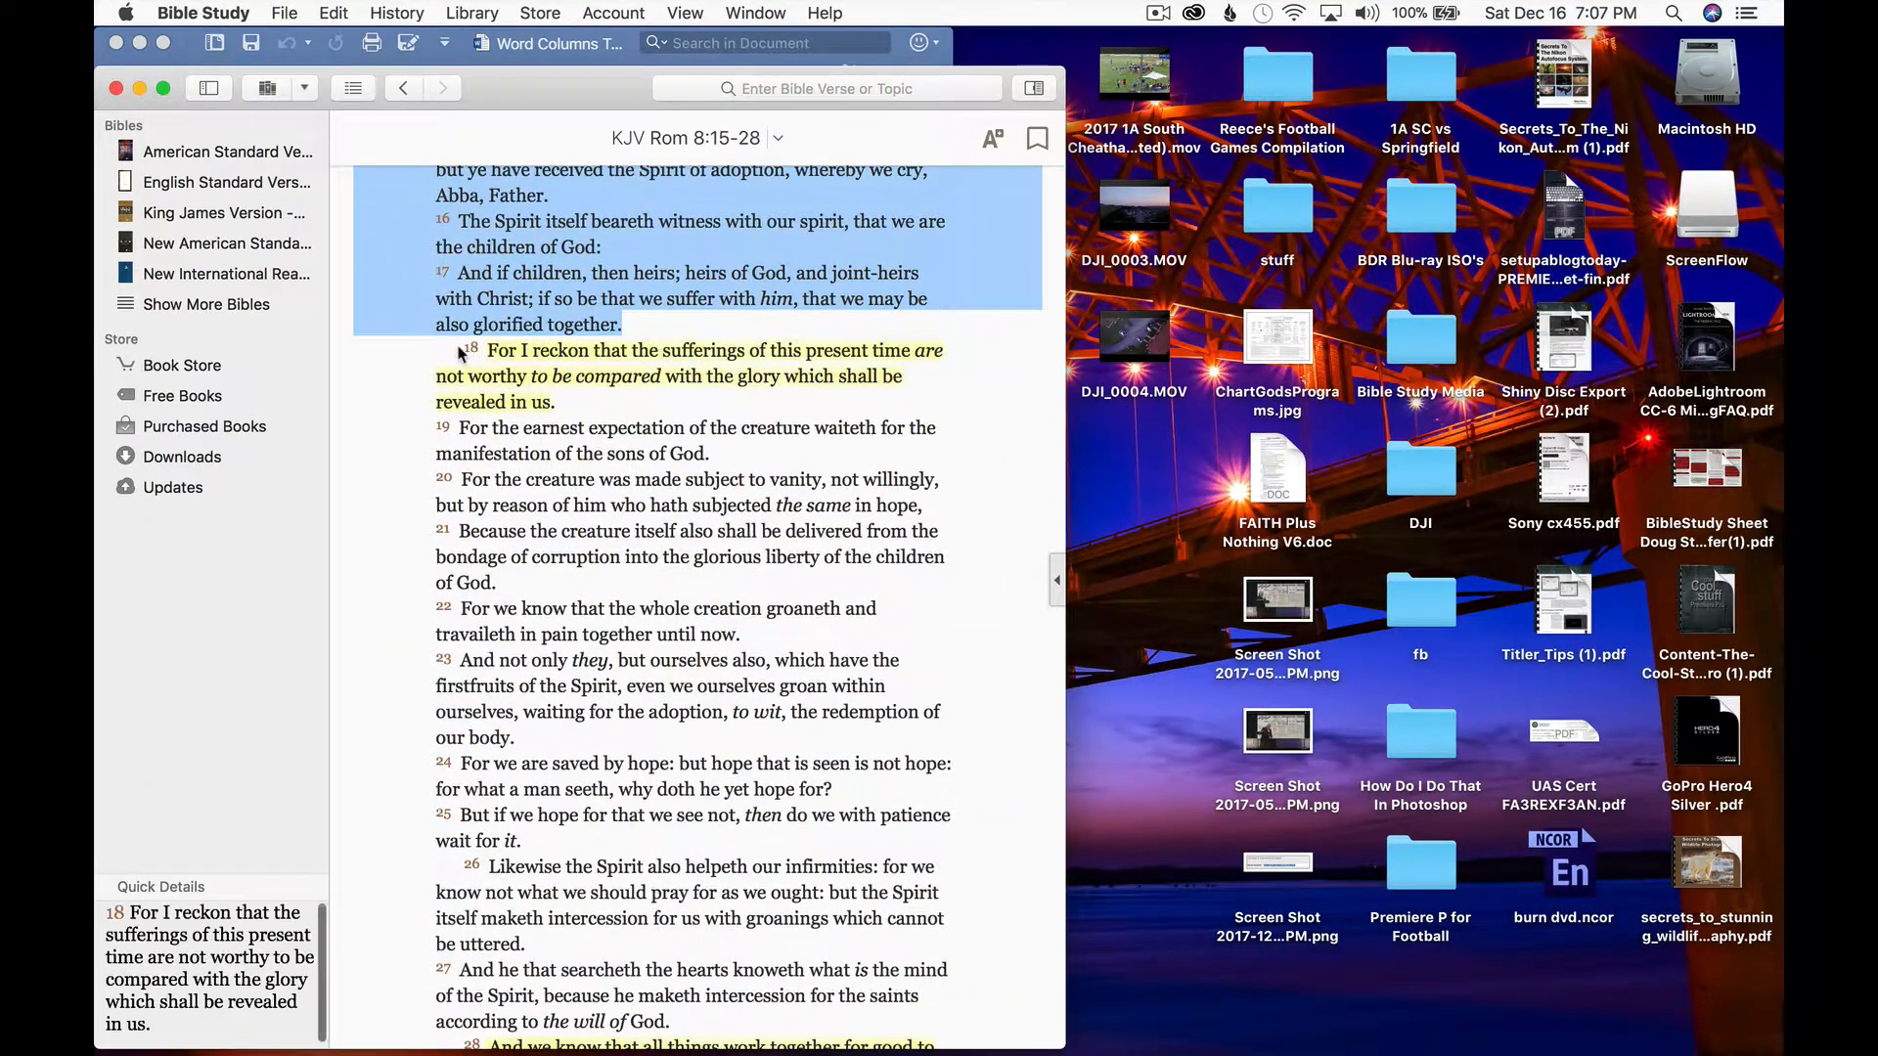
left_click_drag(460, 354, 748, 640)
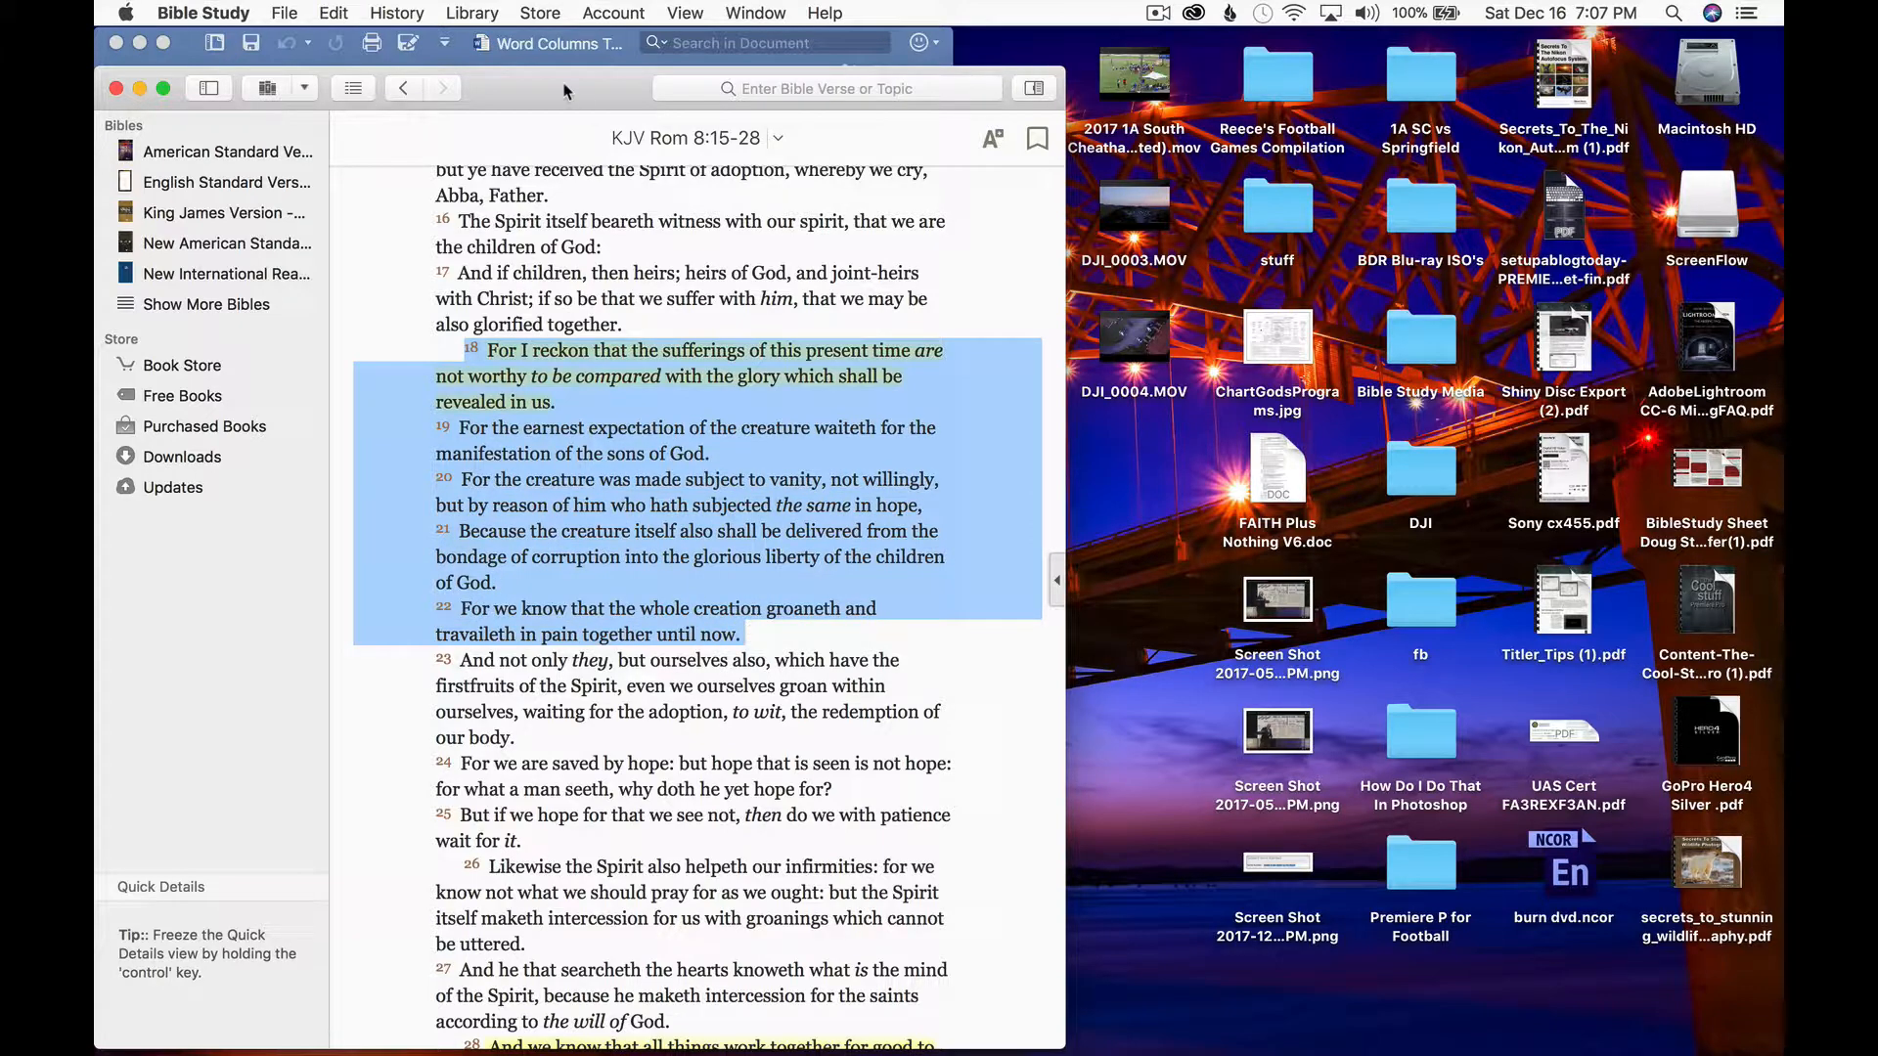
left_click(115, 89)
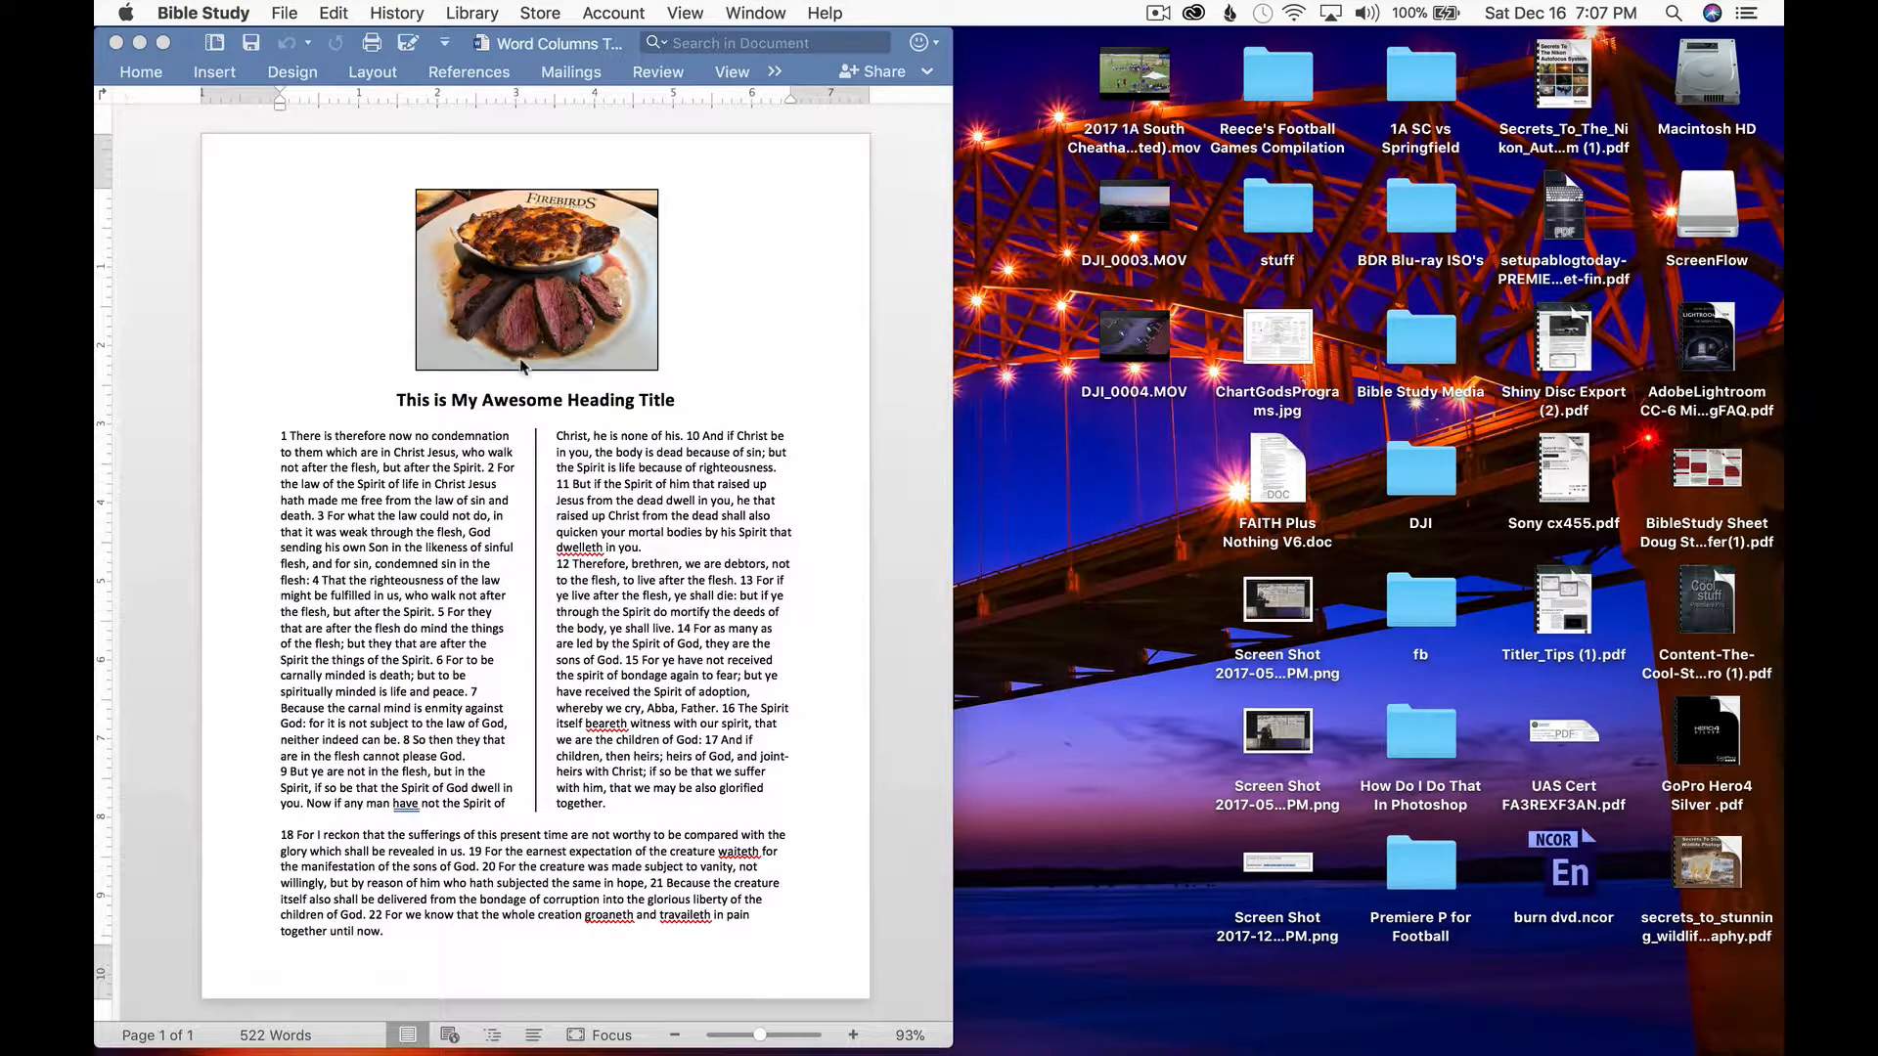
Switch back to Word and bring the Document1 window to the front.
left_click(778, 11)
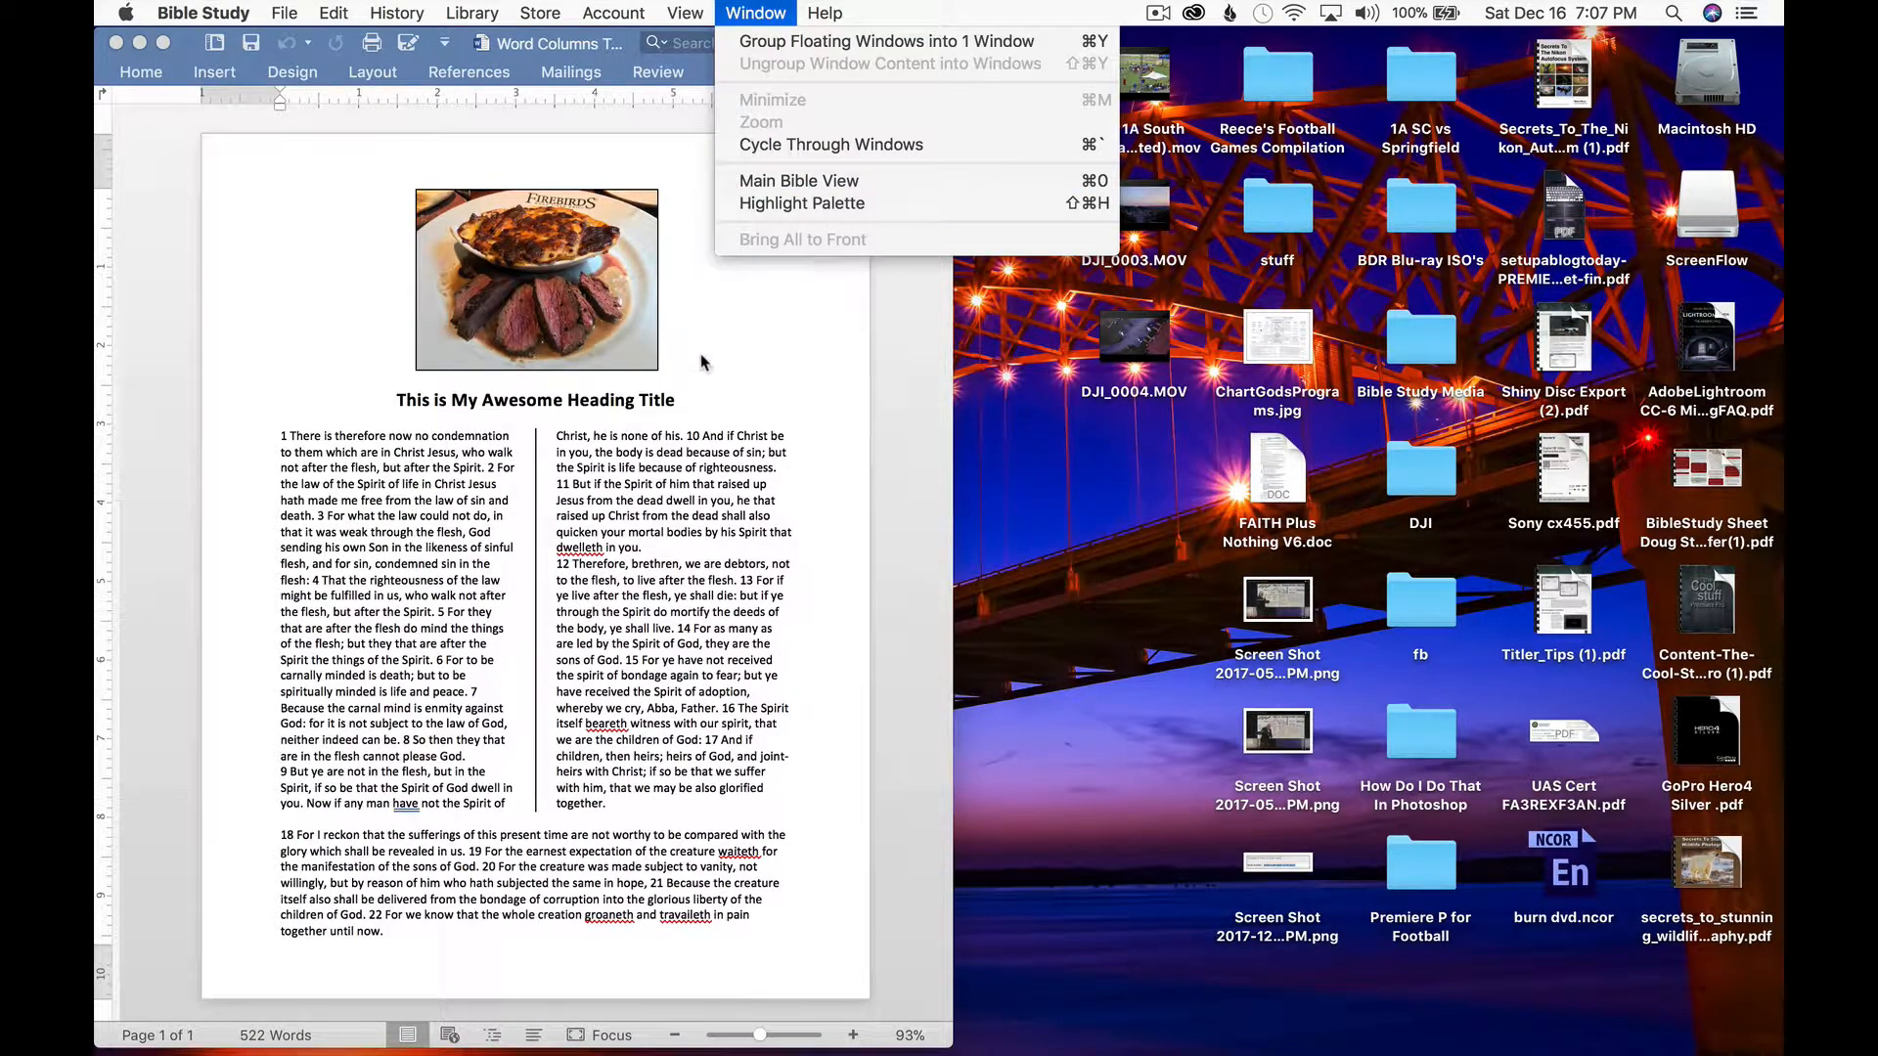
left_click(746, 360)
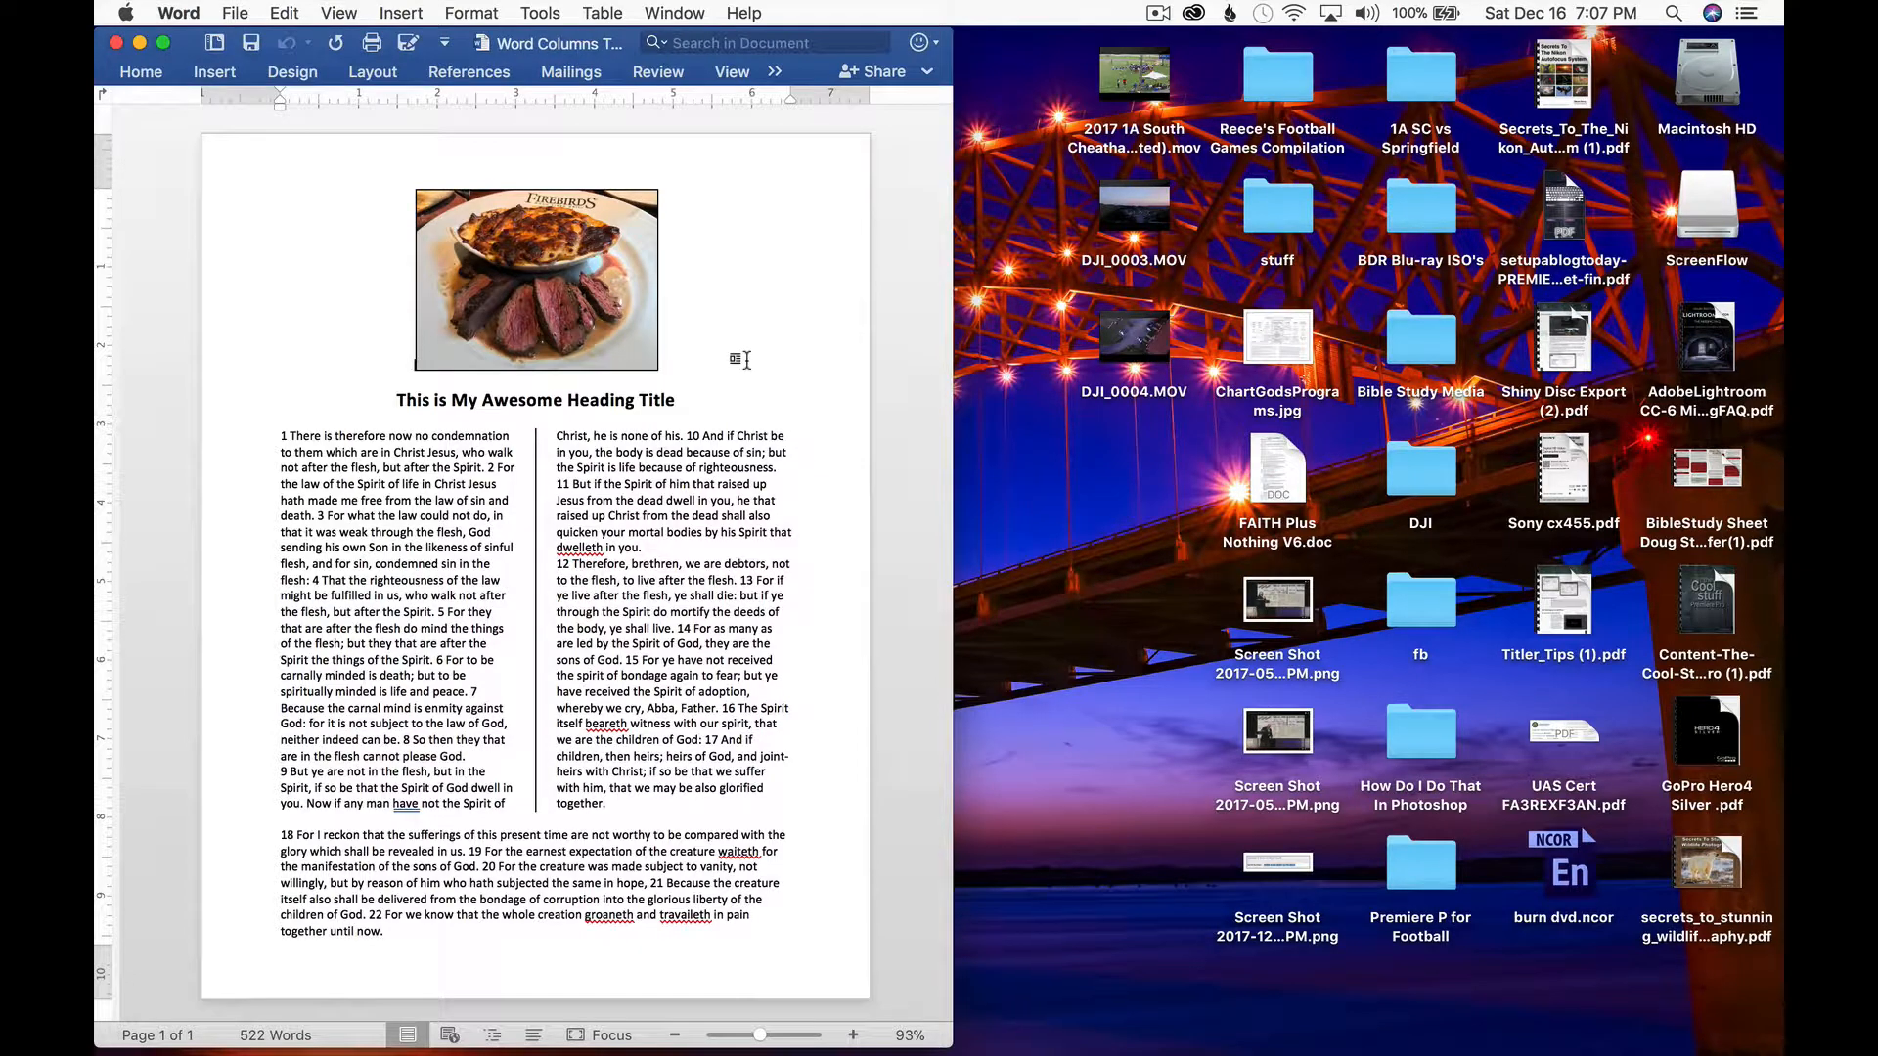
left_click(676, 13)
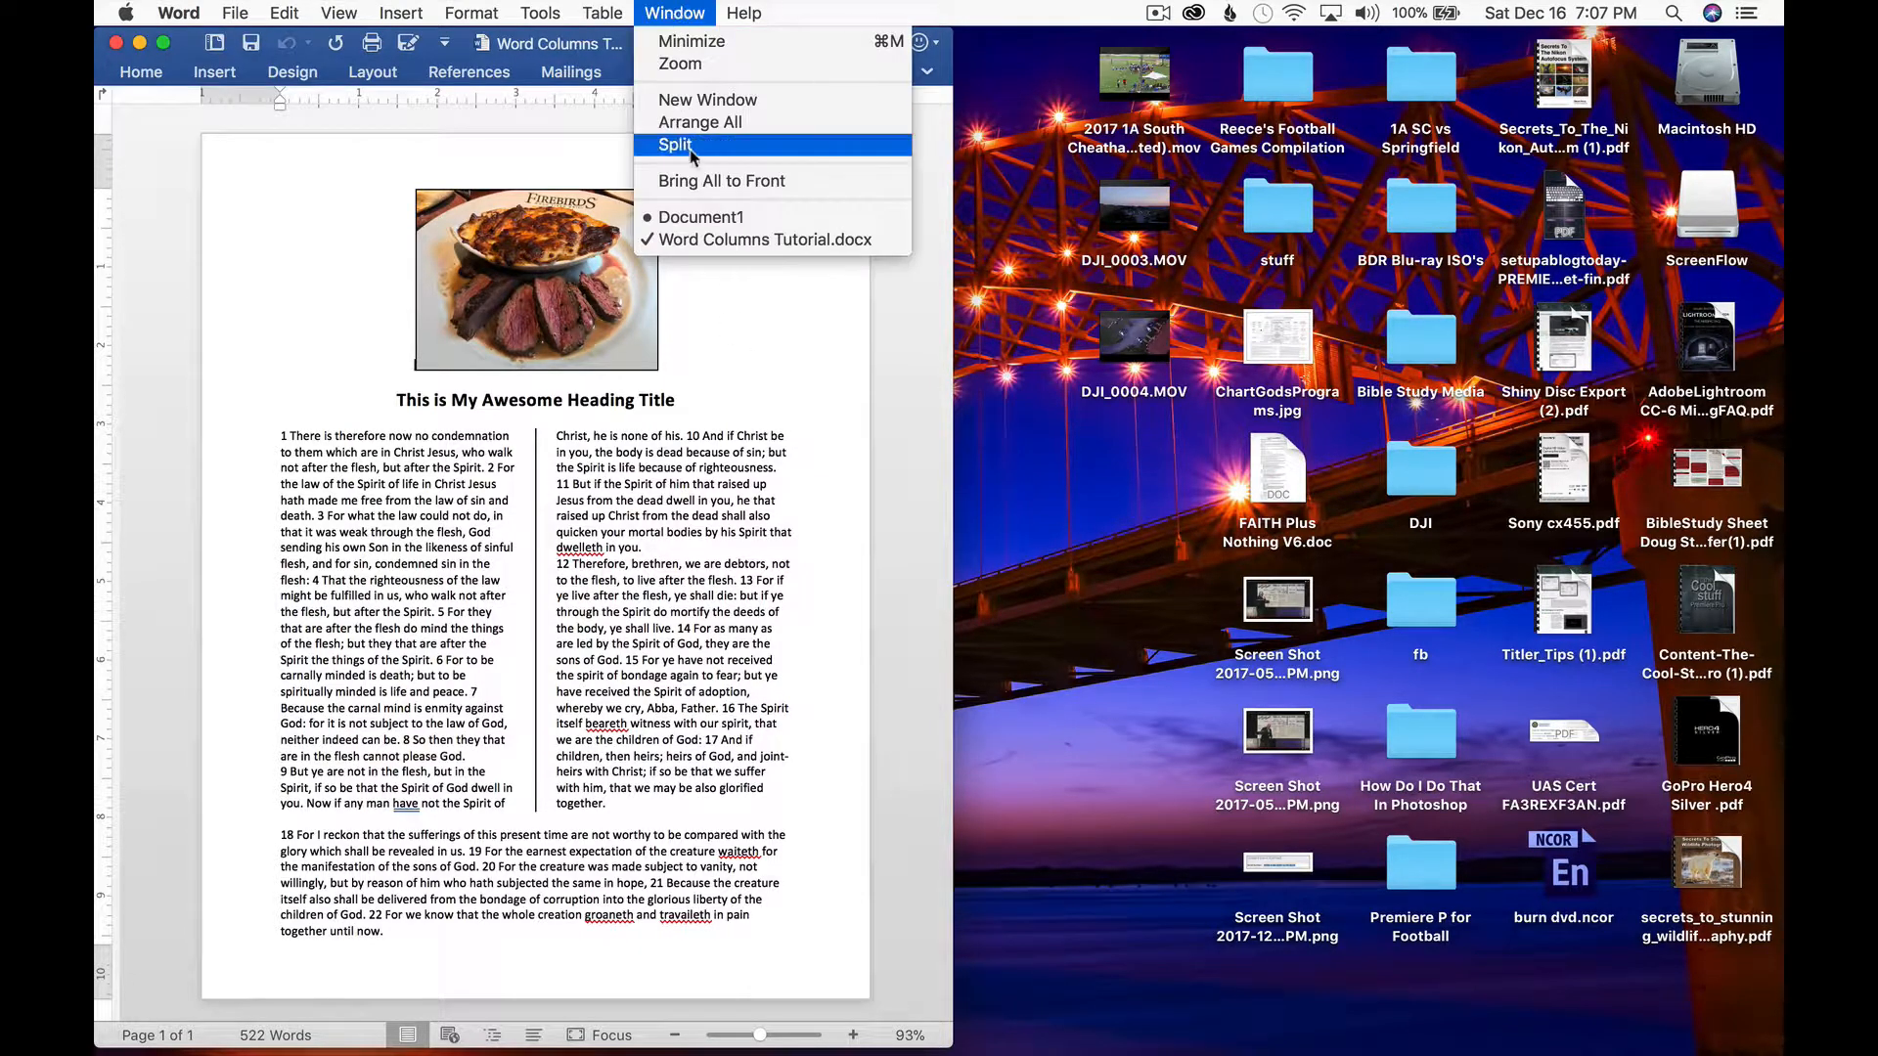
left_click(706, 215)
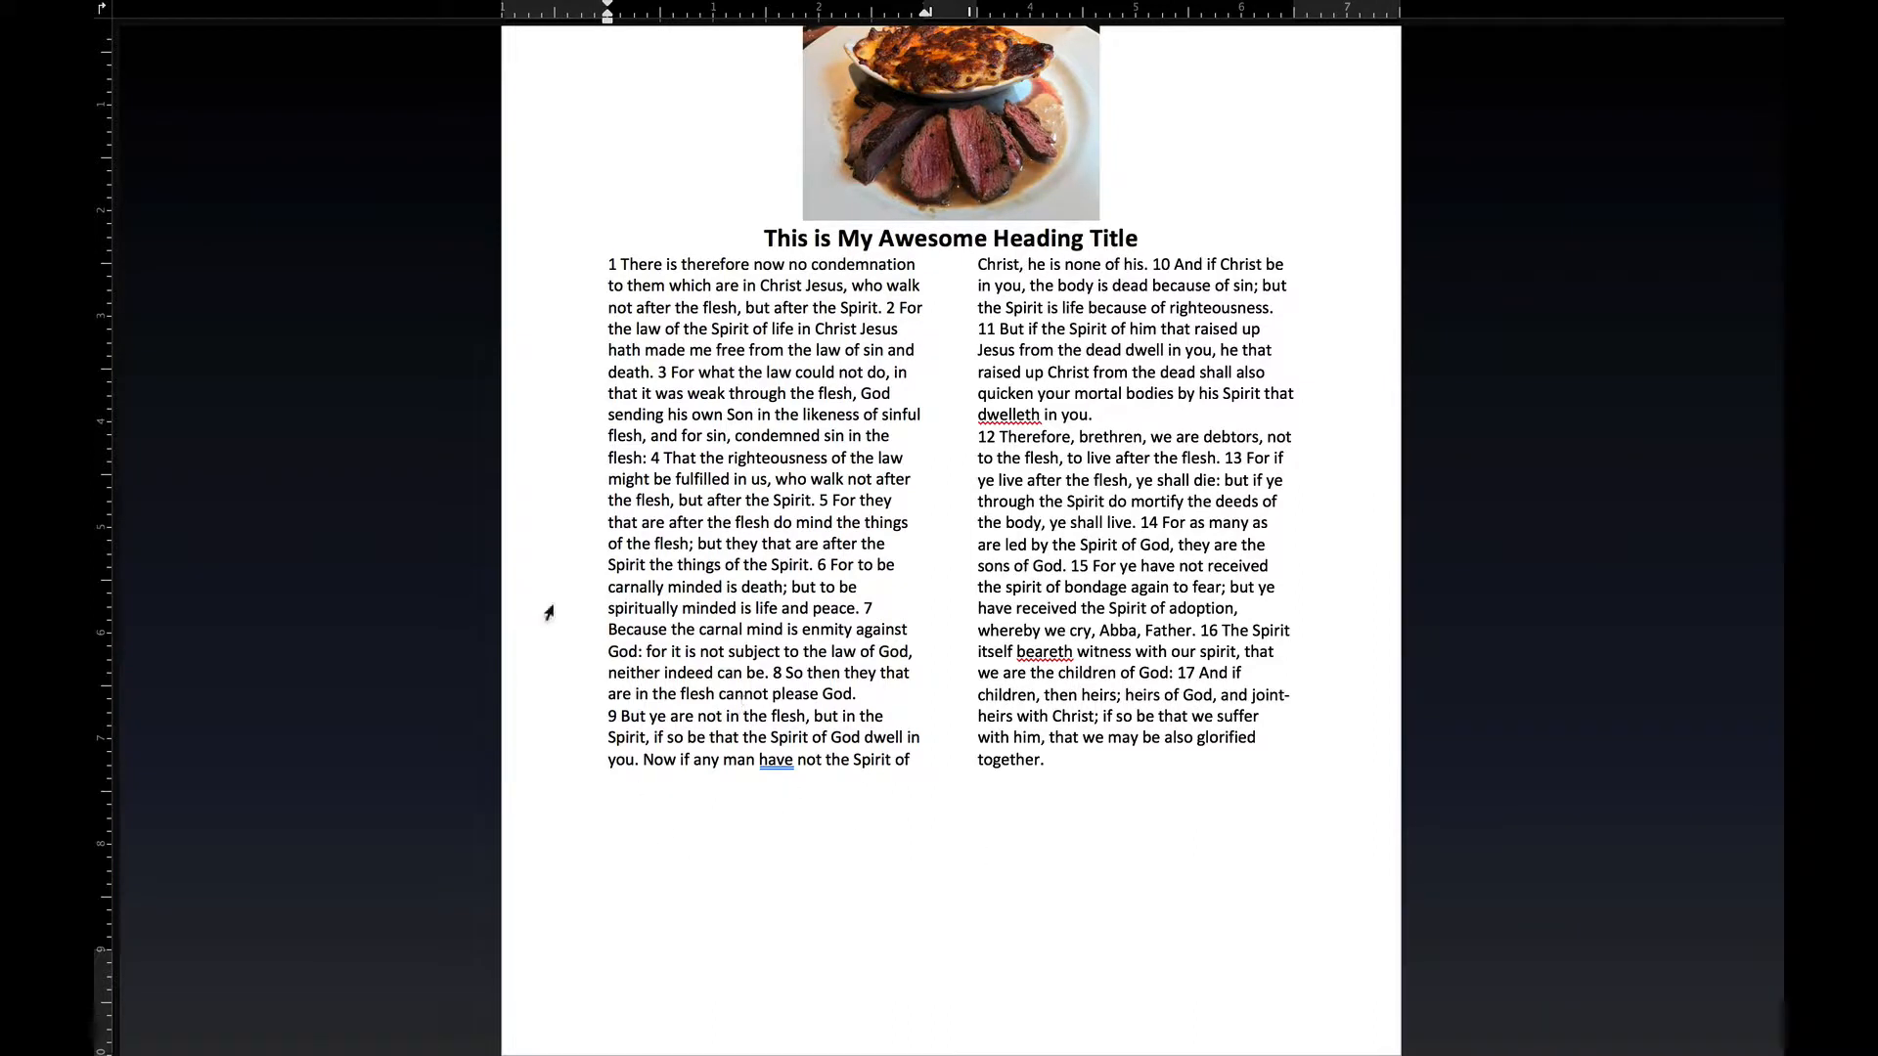
Set the new section below the two-column text to one column and paste verses 18 to 22 there.
mouse_move(391, 12)
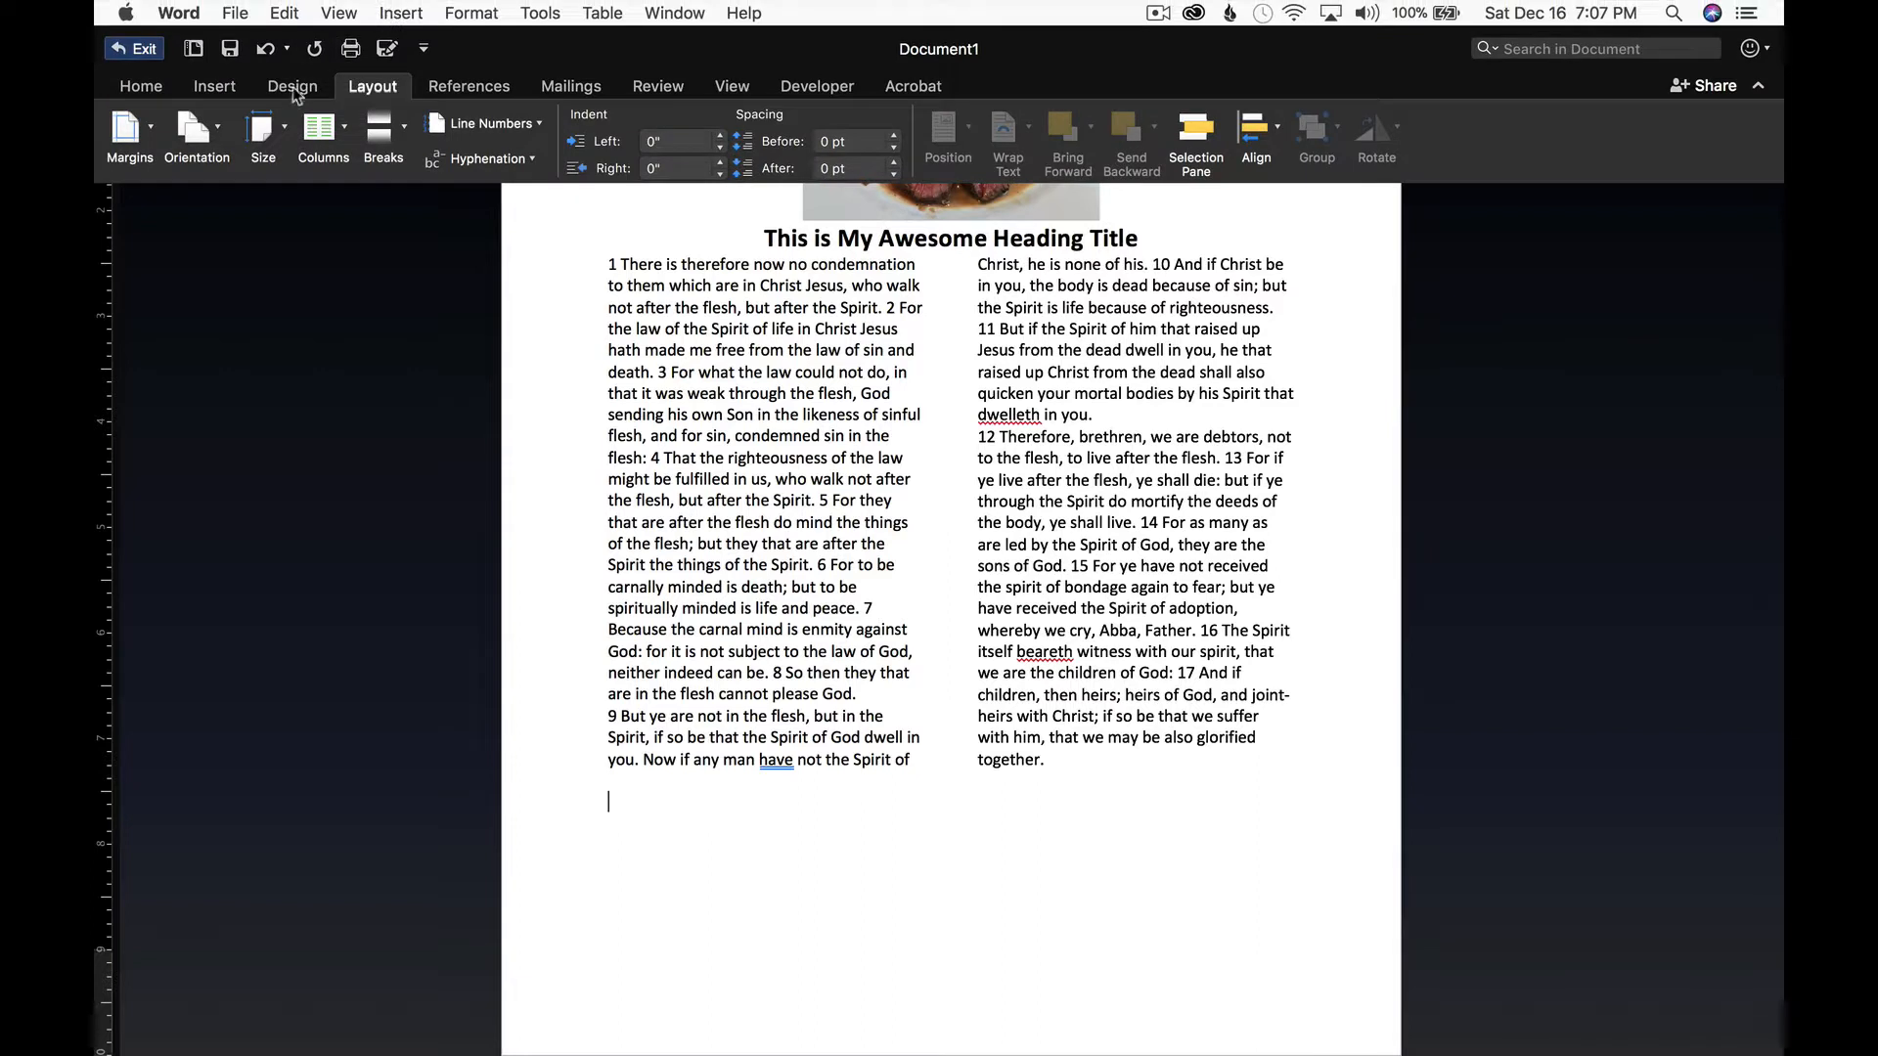
left_click(333, 130)
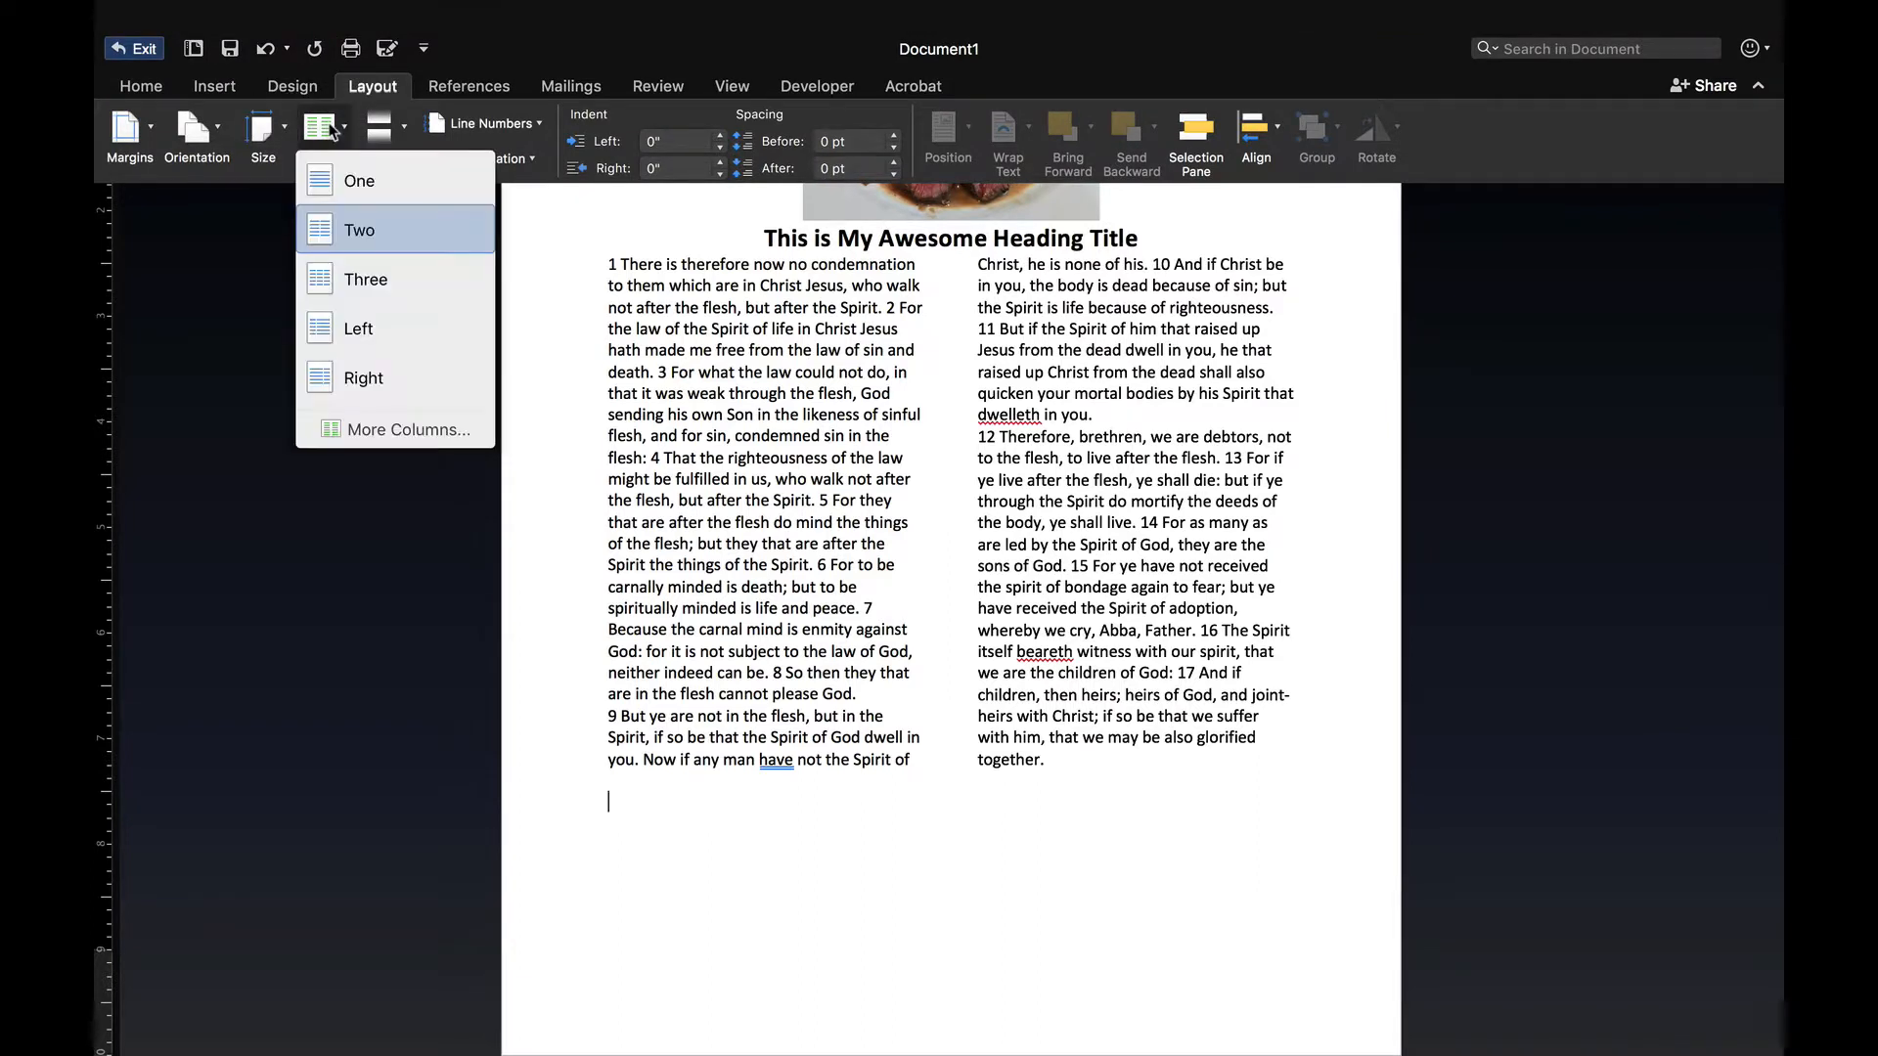
left_click(358, 182)
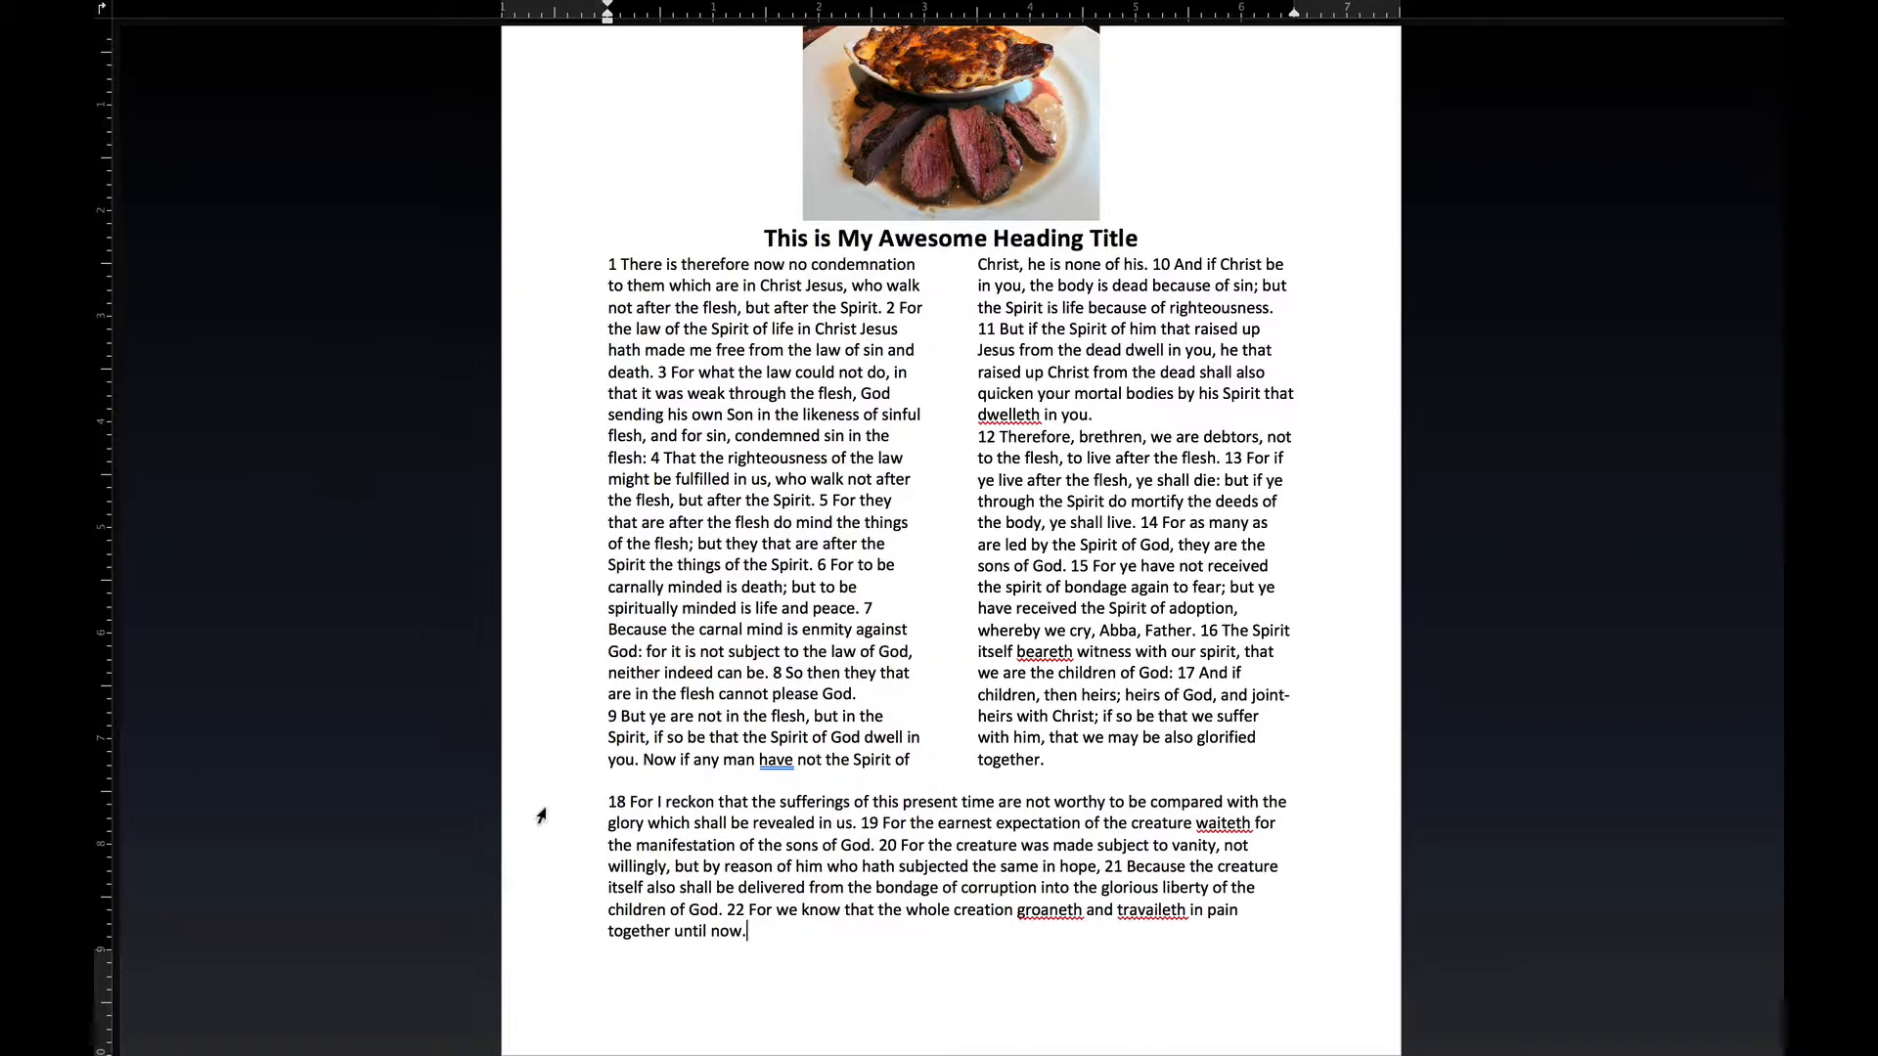
Try the Three and then the Left column layout on verses 18 to 22.
left_click_drag(540, 815, 553, 930)
mouse_move(399, 8)
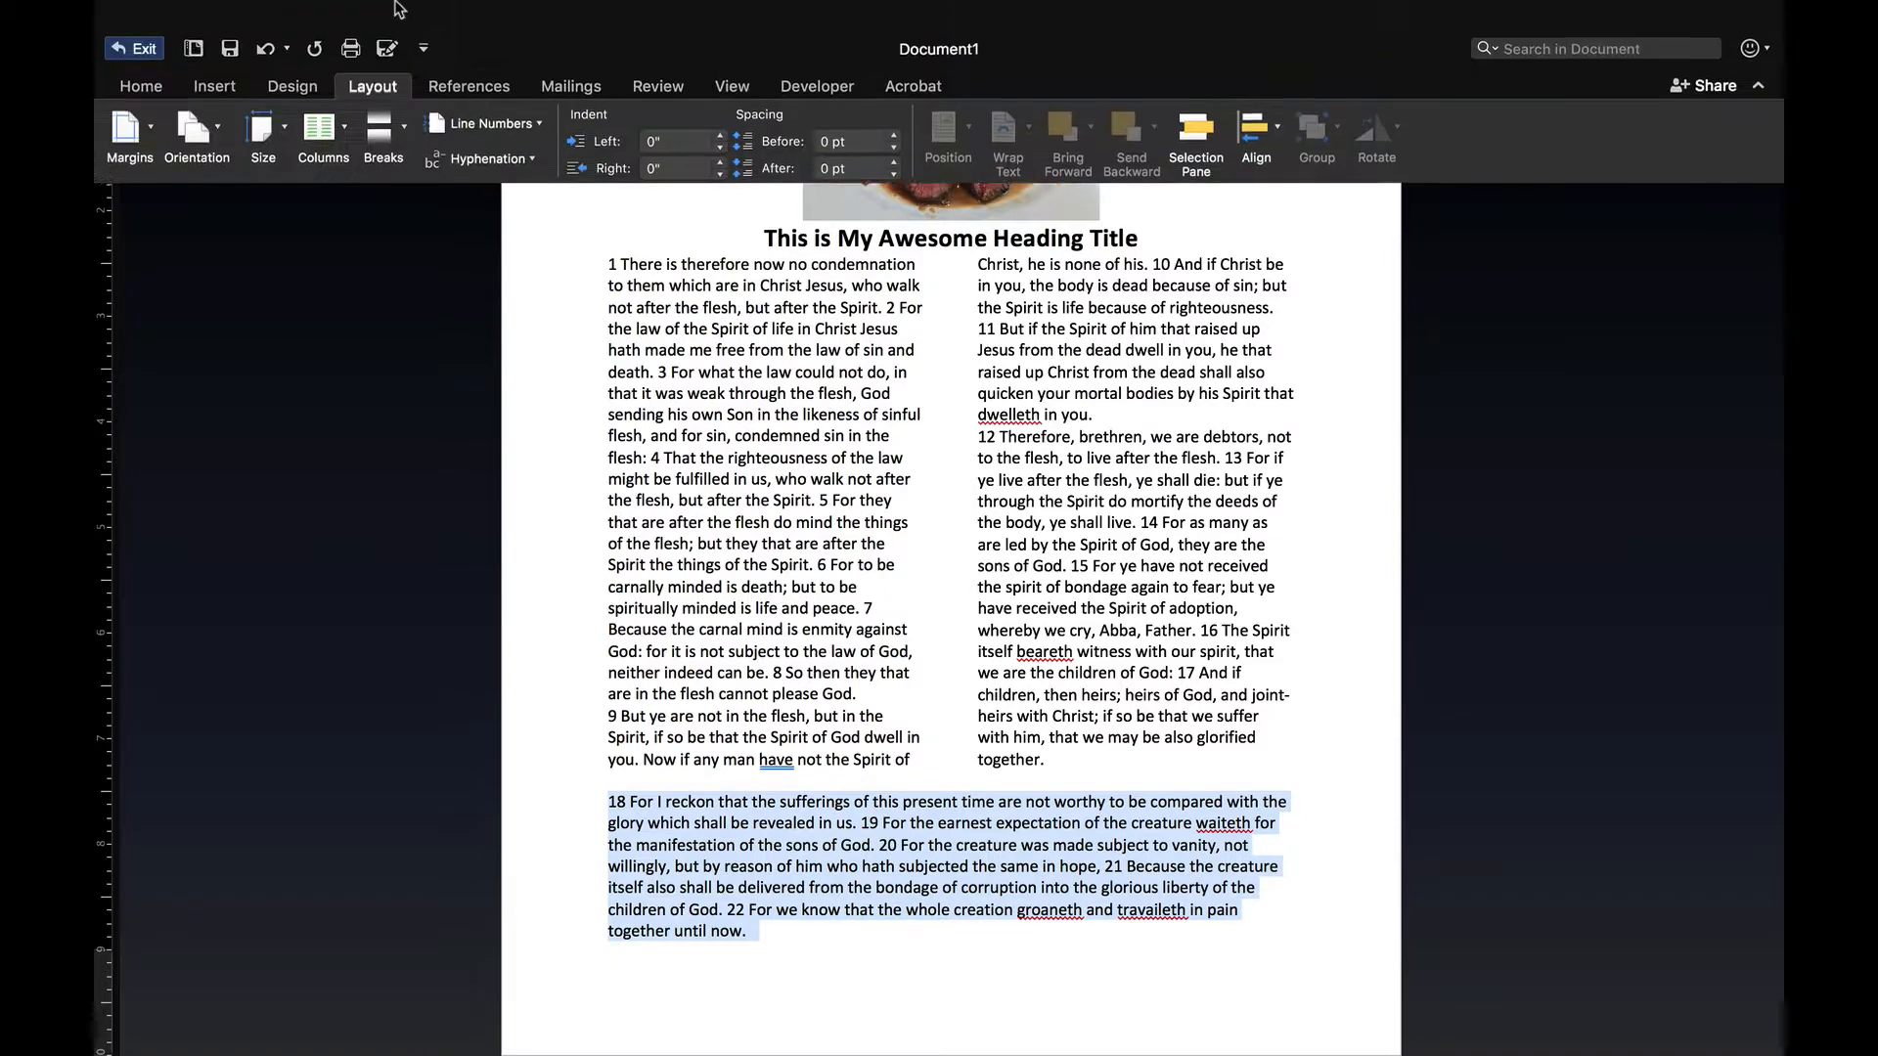
left_click(319, 127)
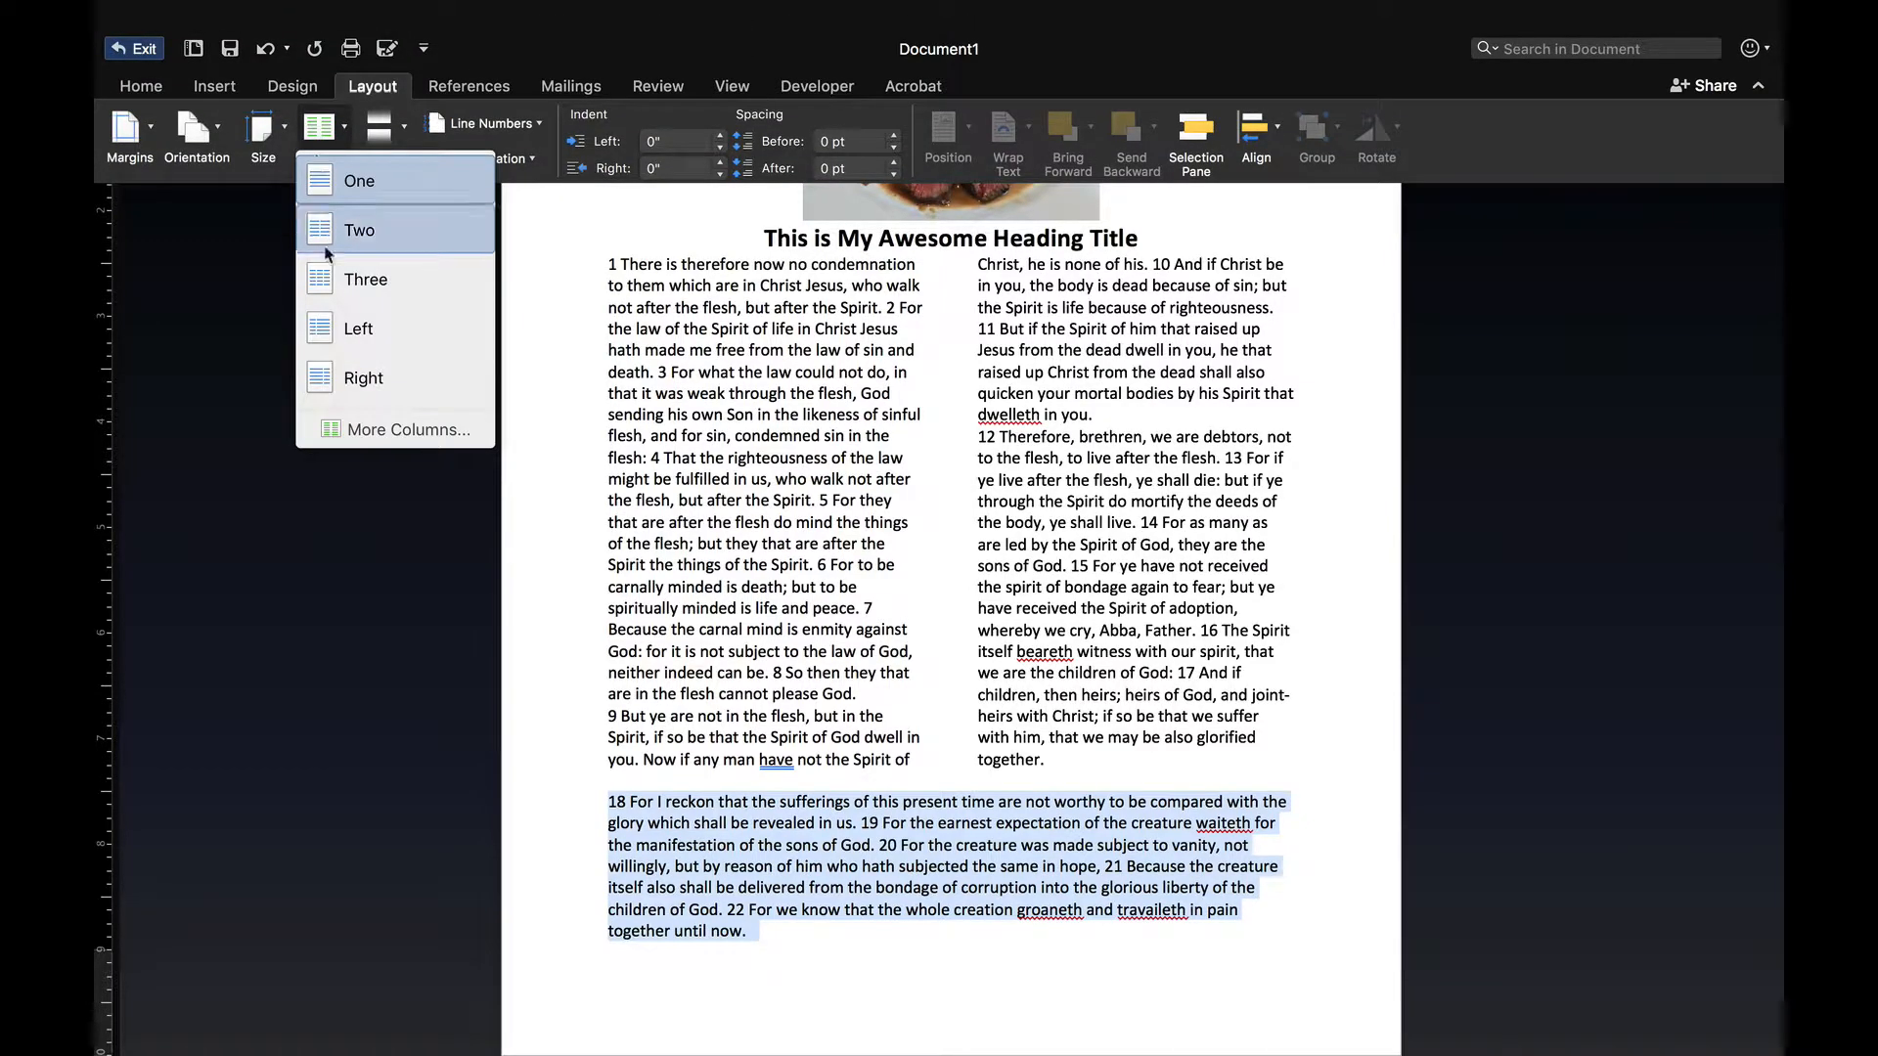
left_click(362, 280)
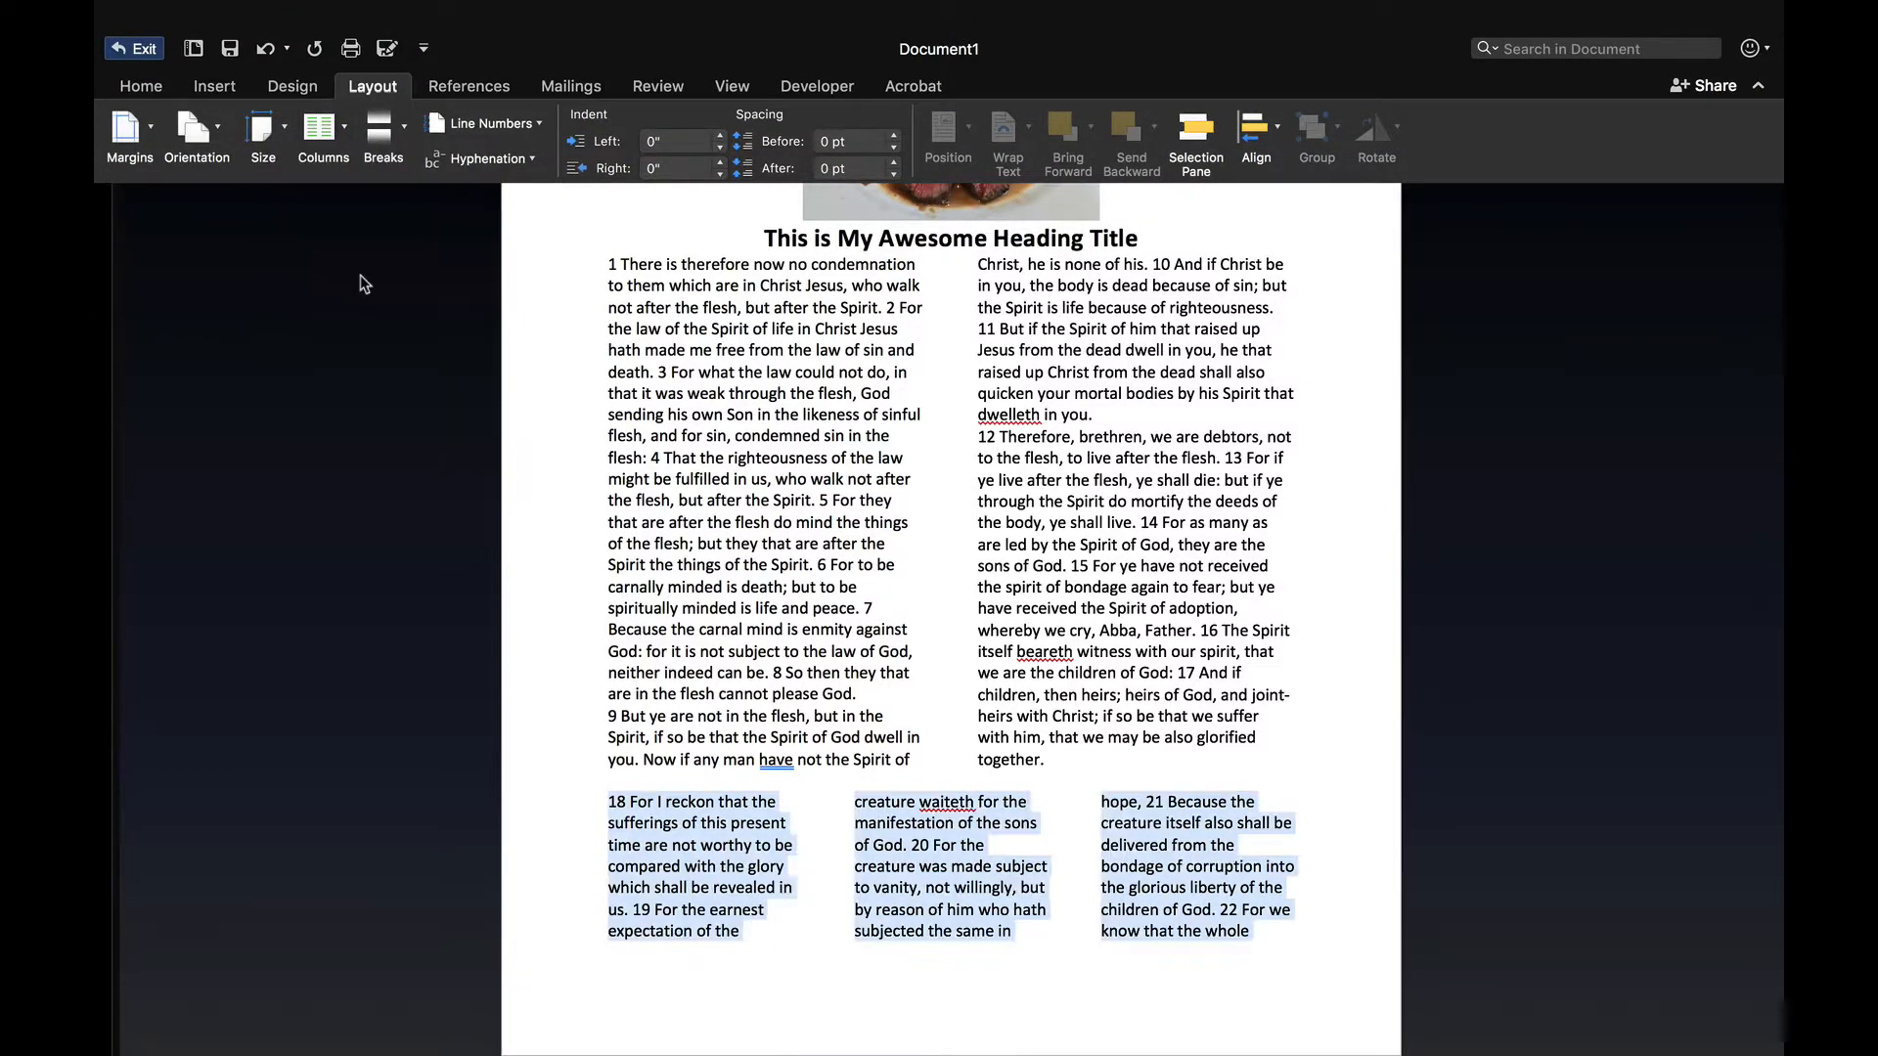
left_click(319, 127)
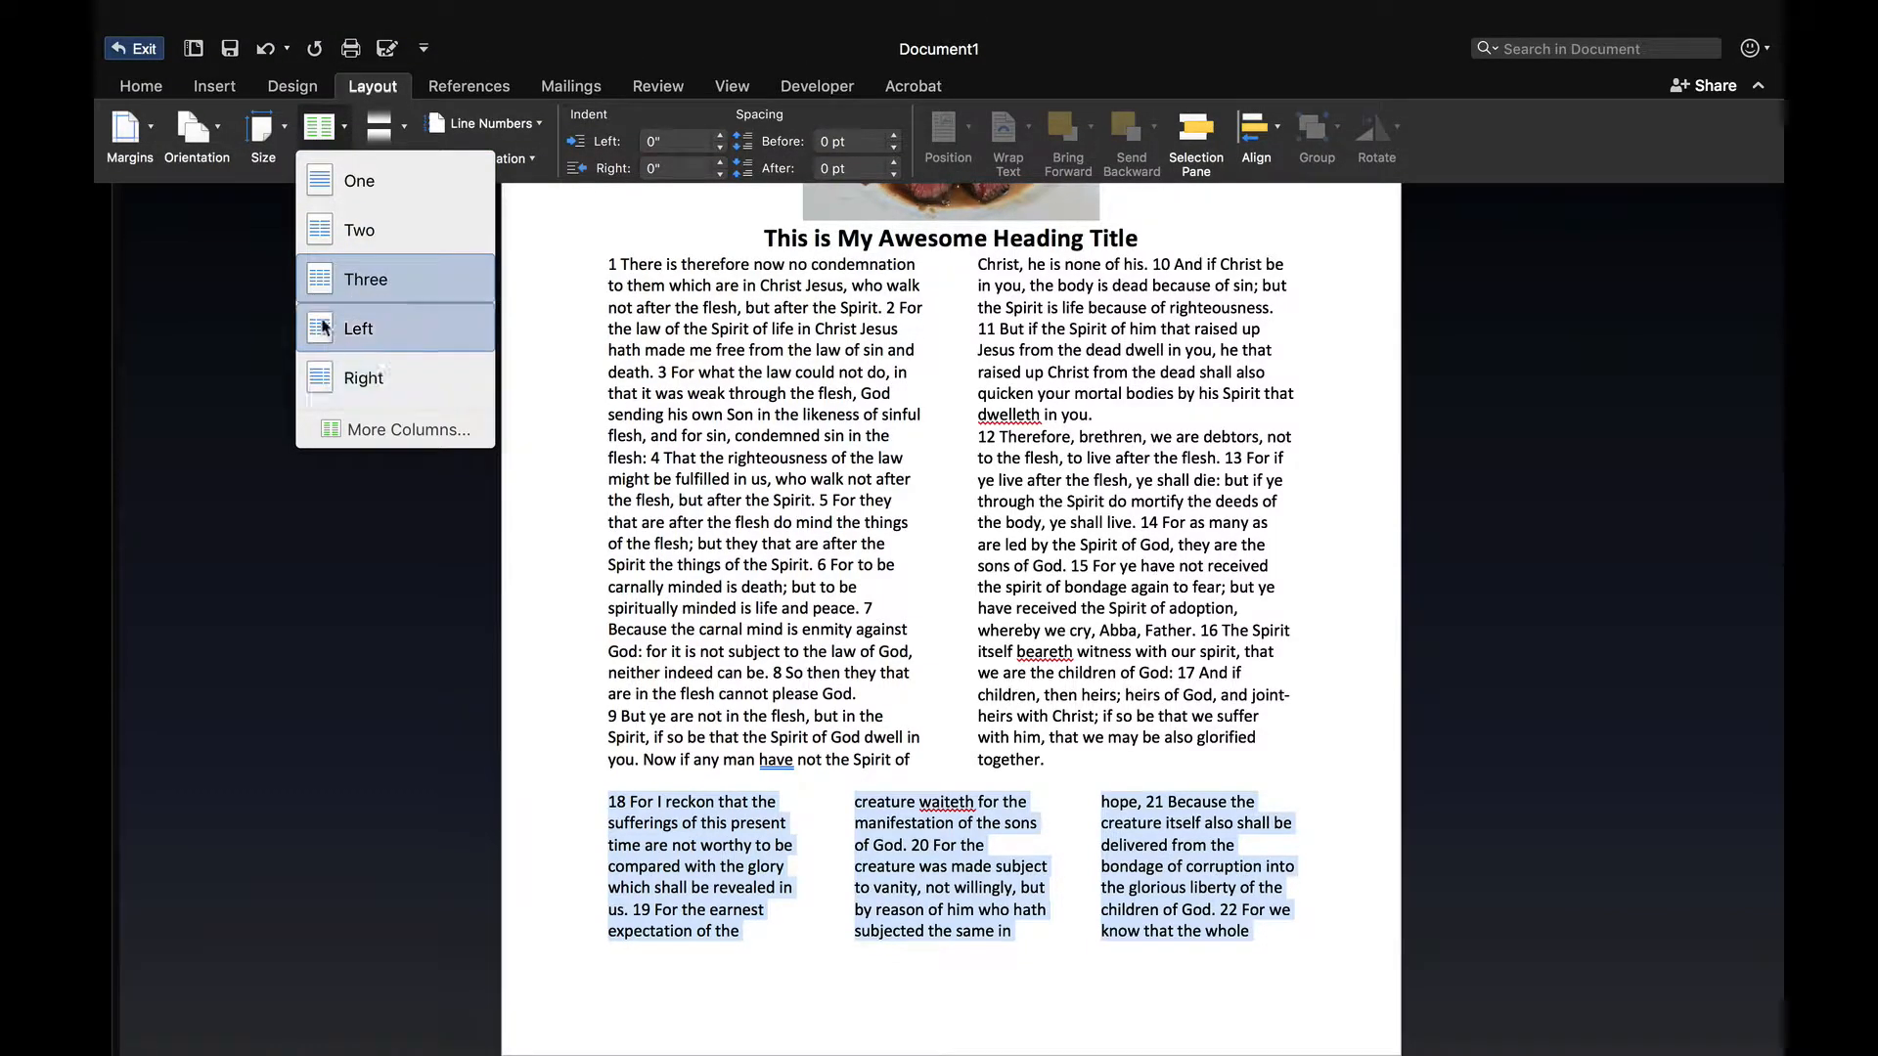
left_click(358, 329)
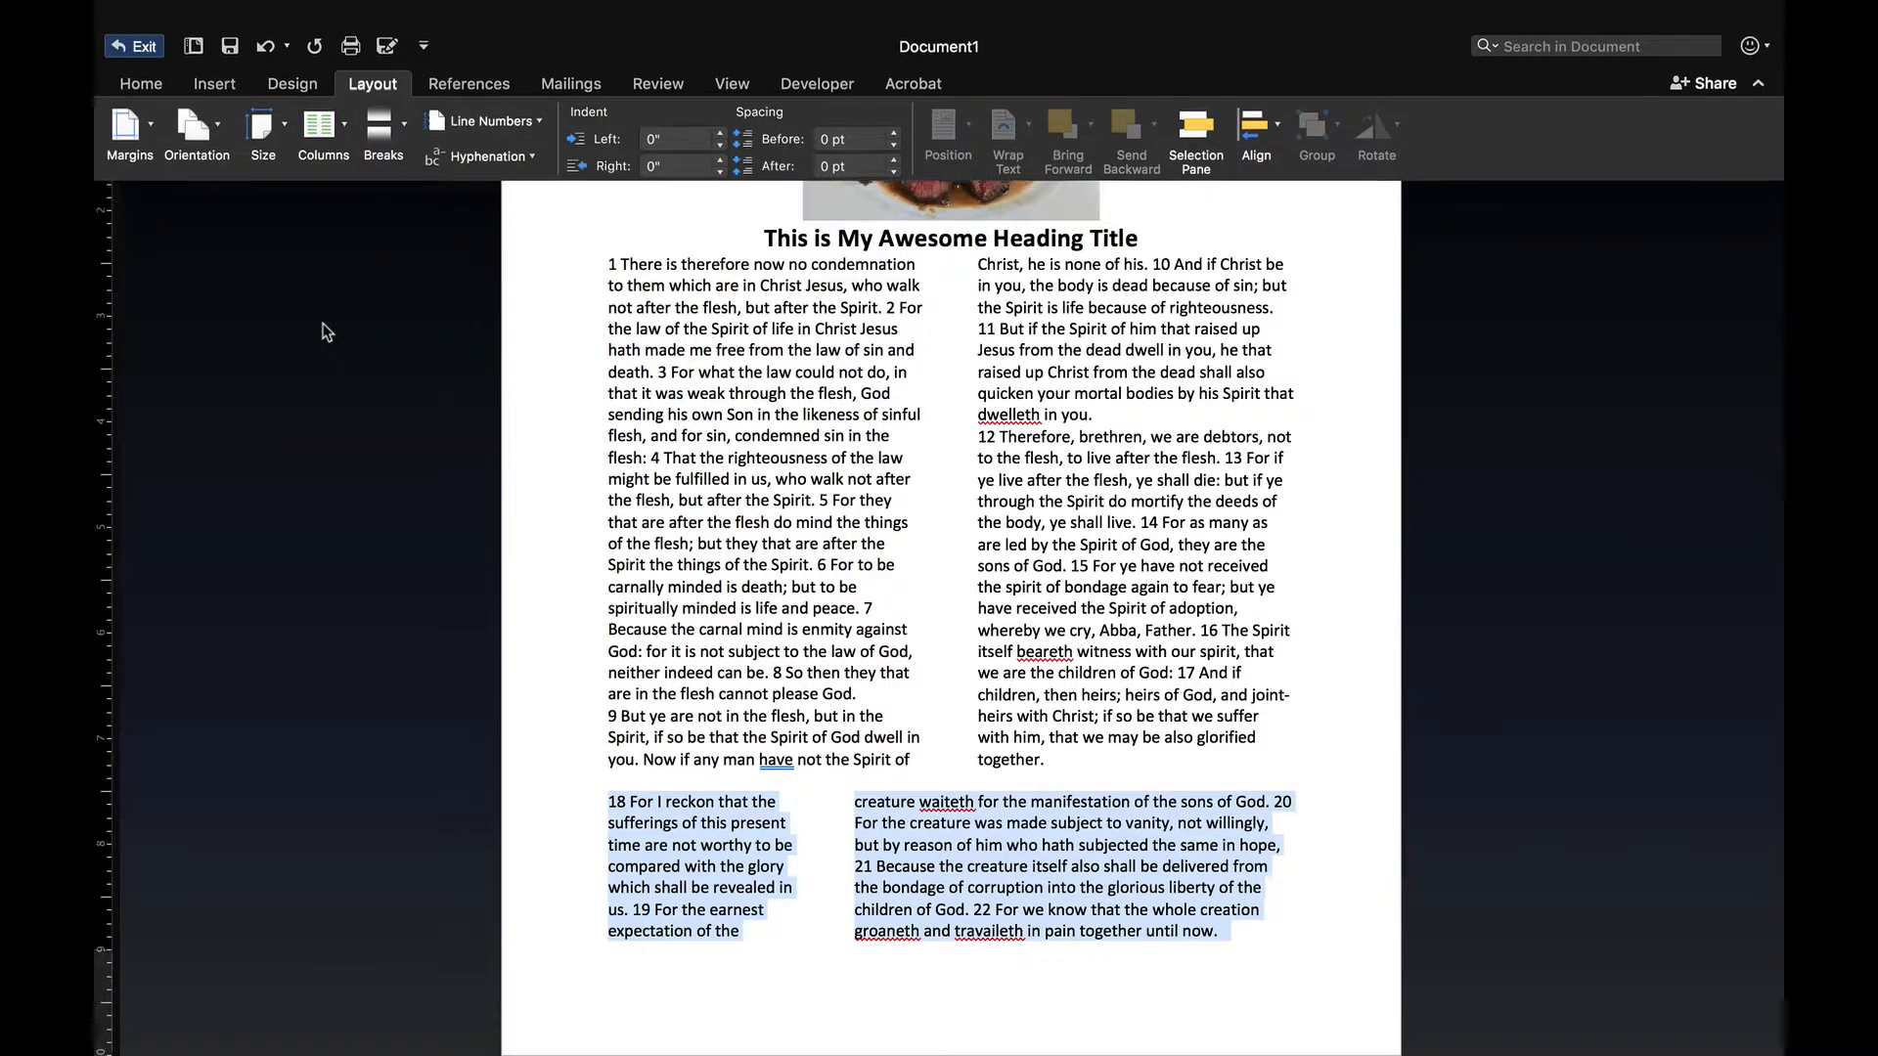
Try the Right column layout on verses 18 to 22, and return them to one column.
mouse_move(347, 9)
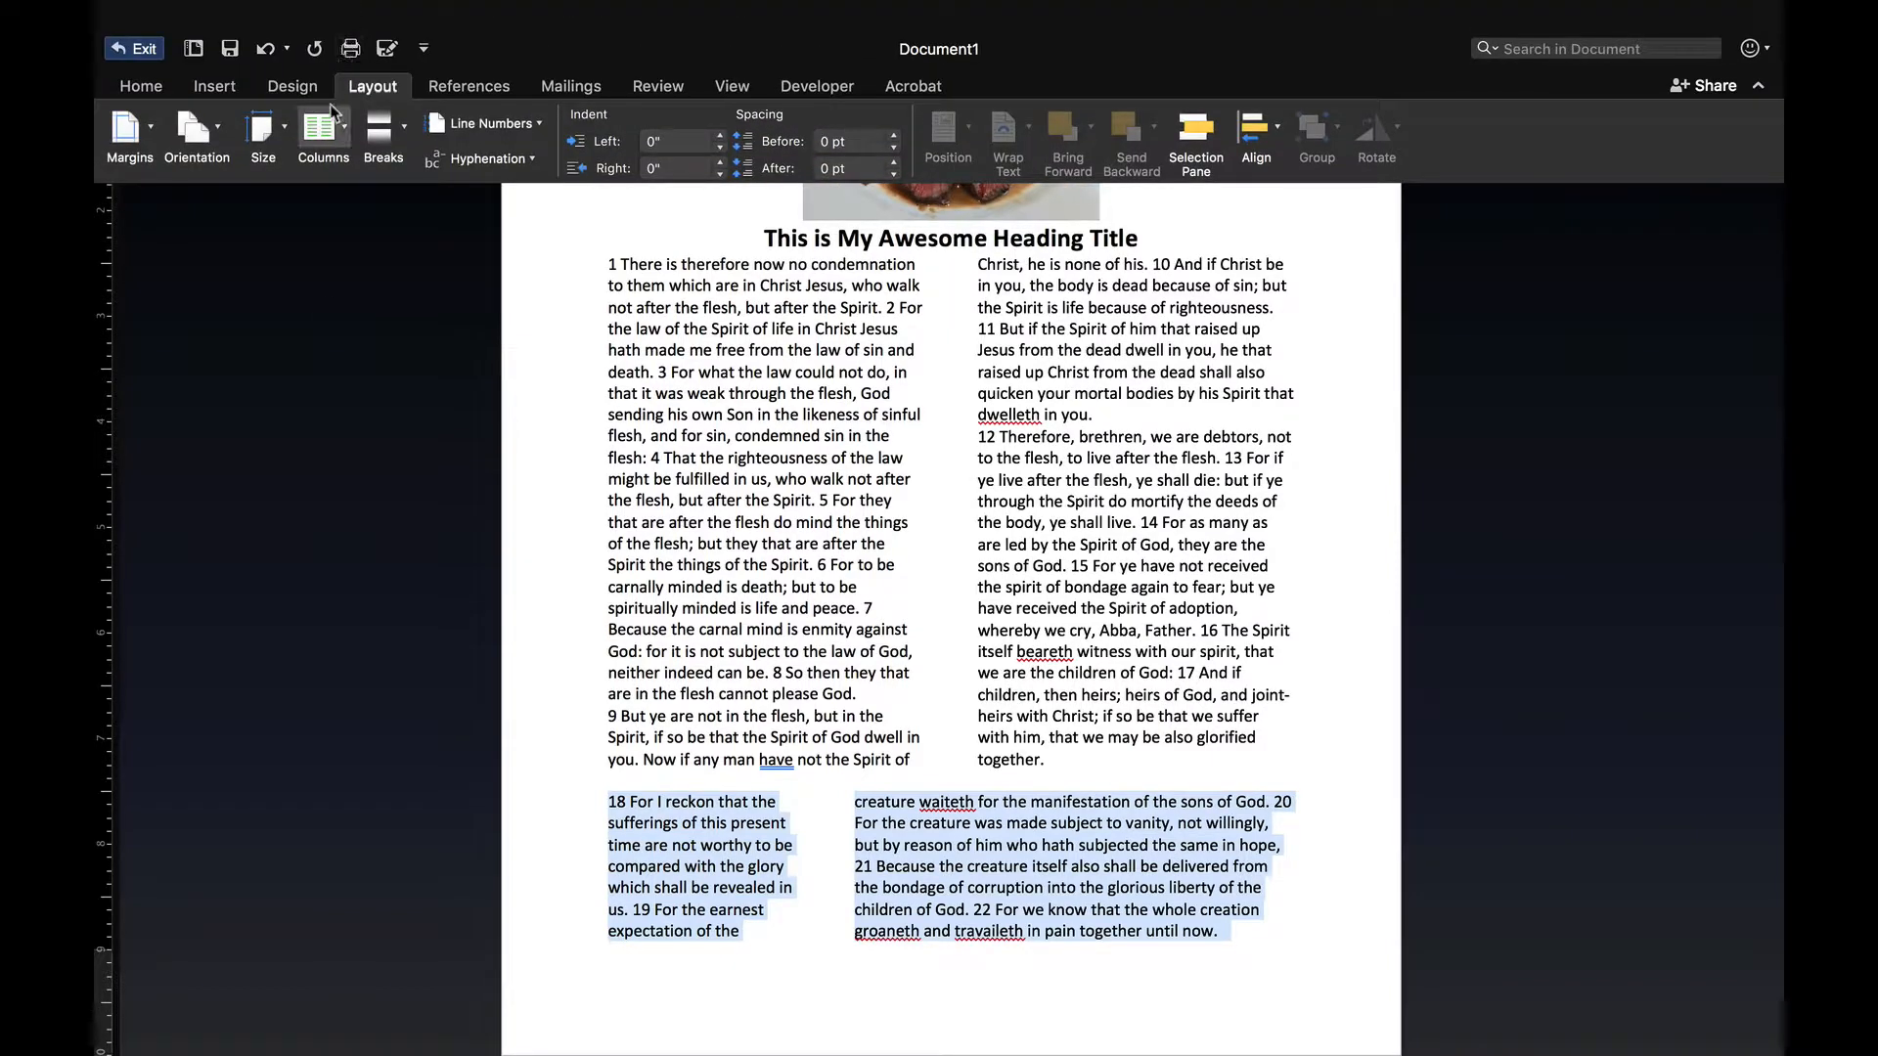
left_click(323, 127)
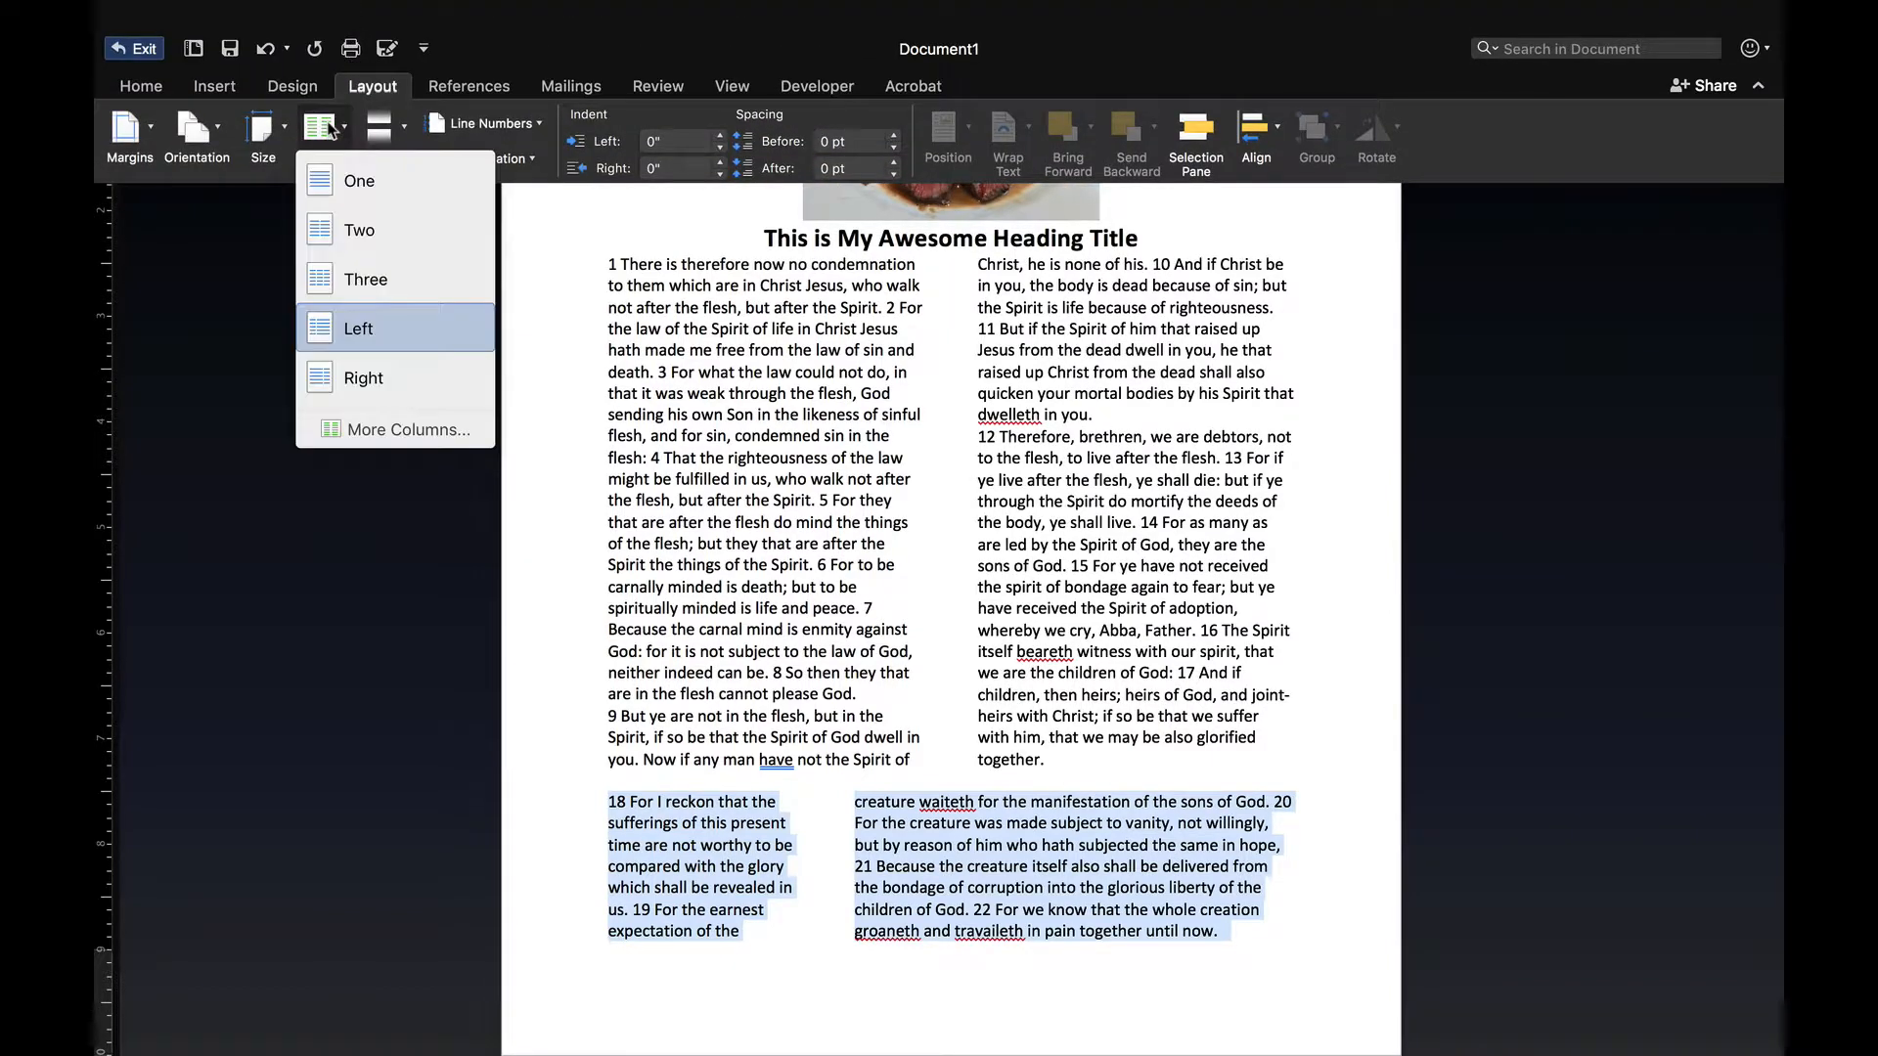
left_click(390, 370)
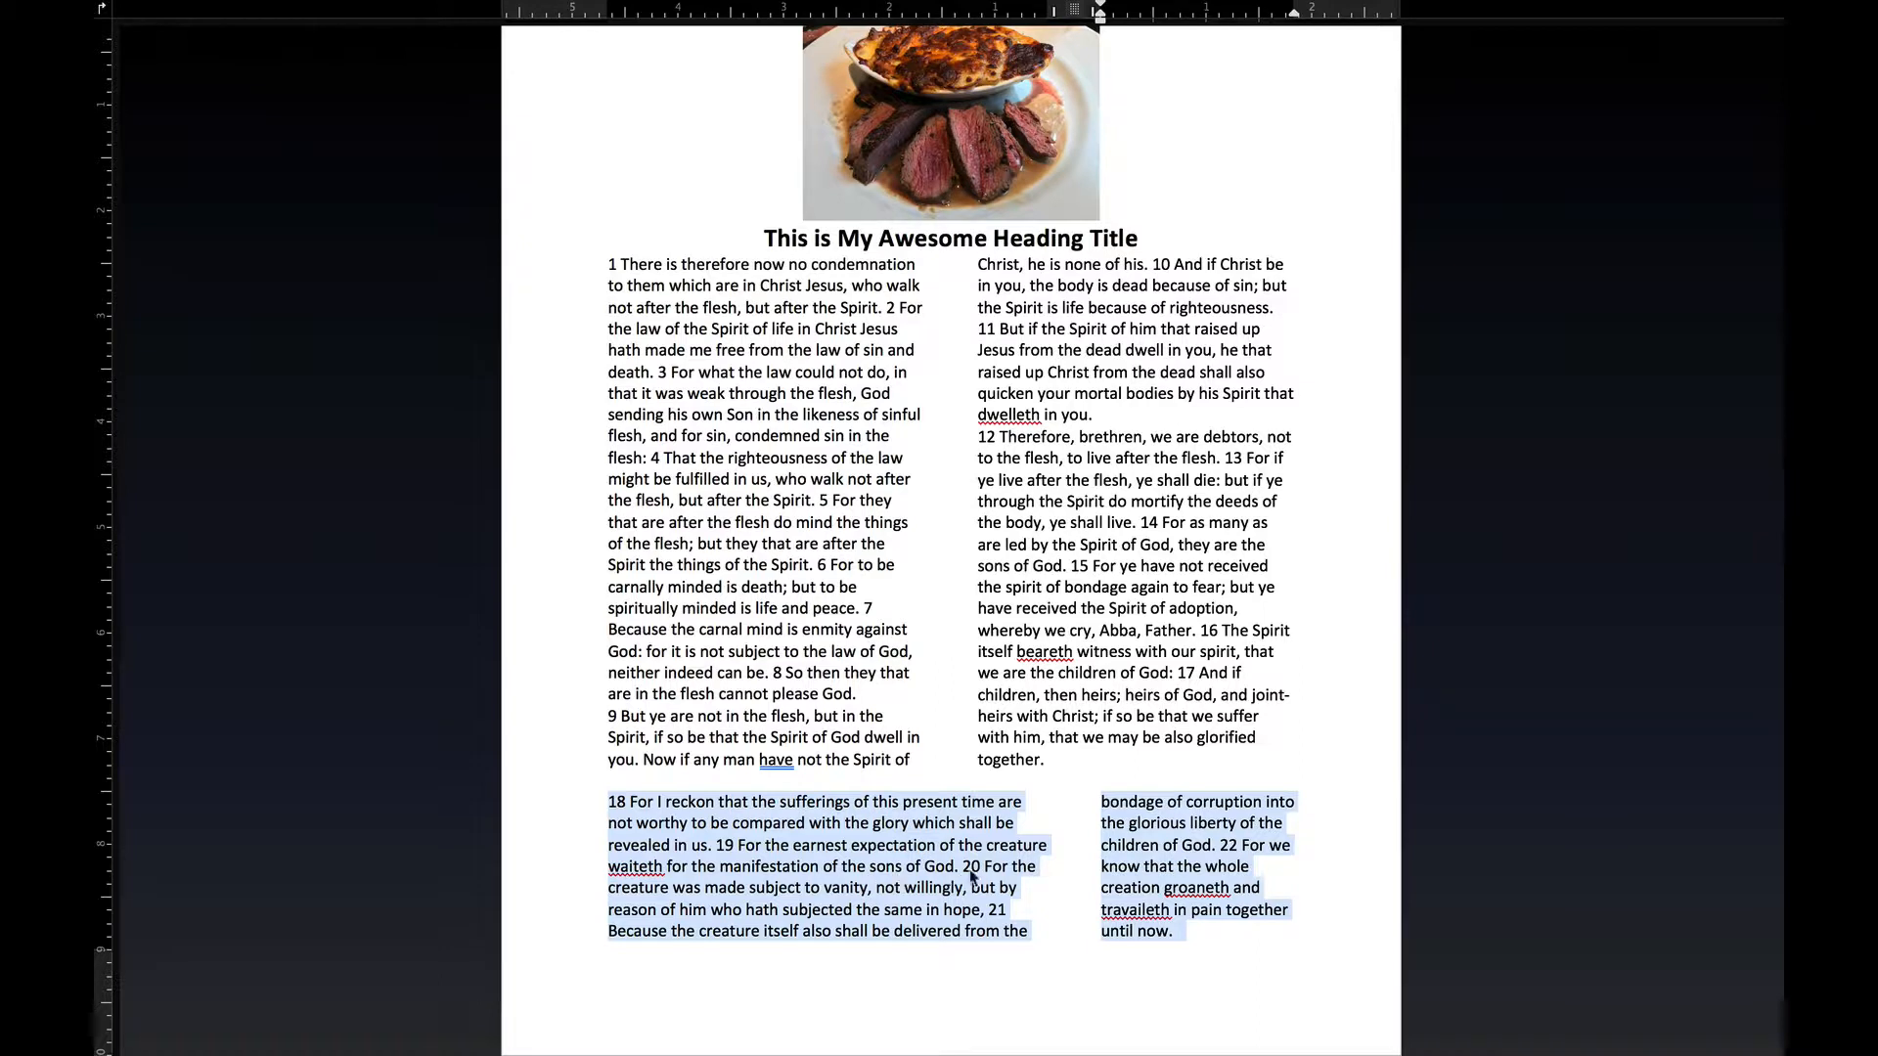
mouse_move(347, 11)
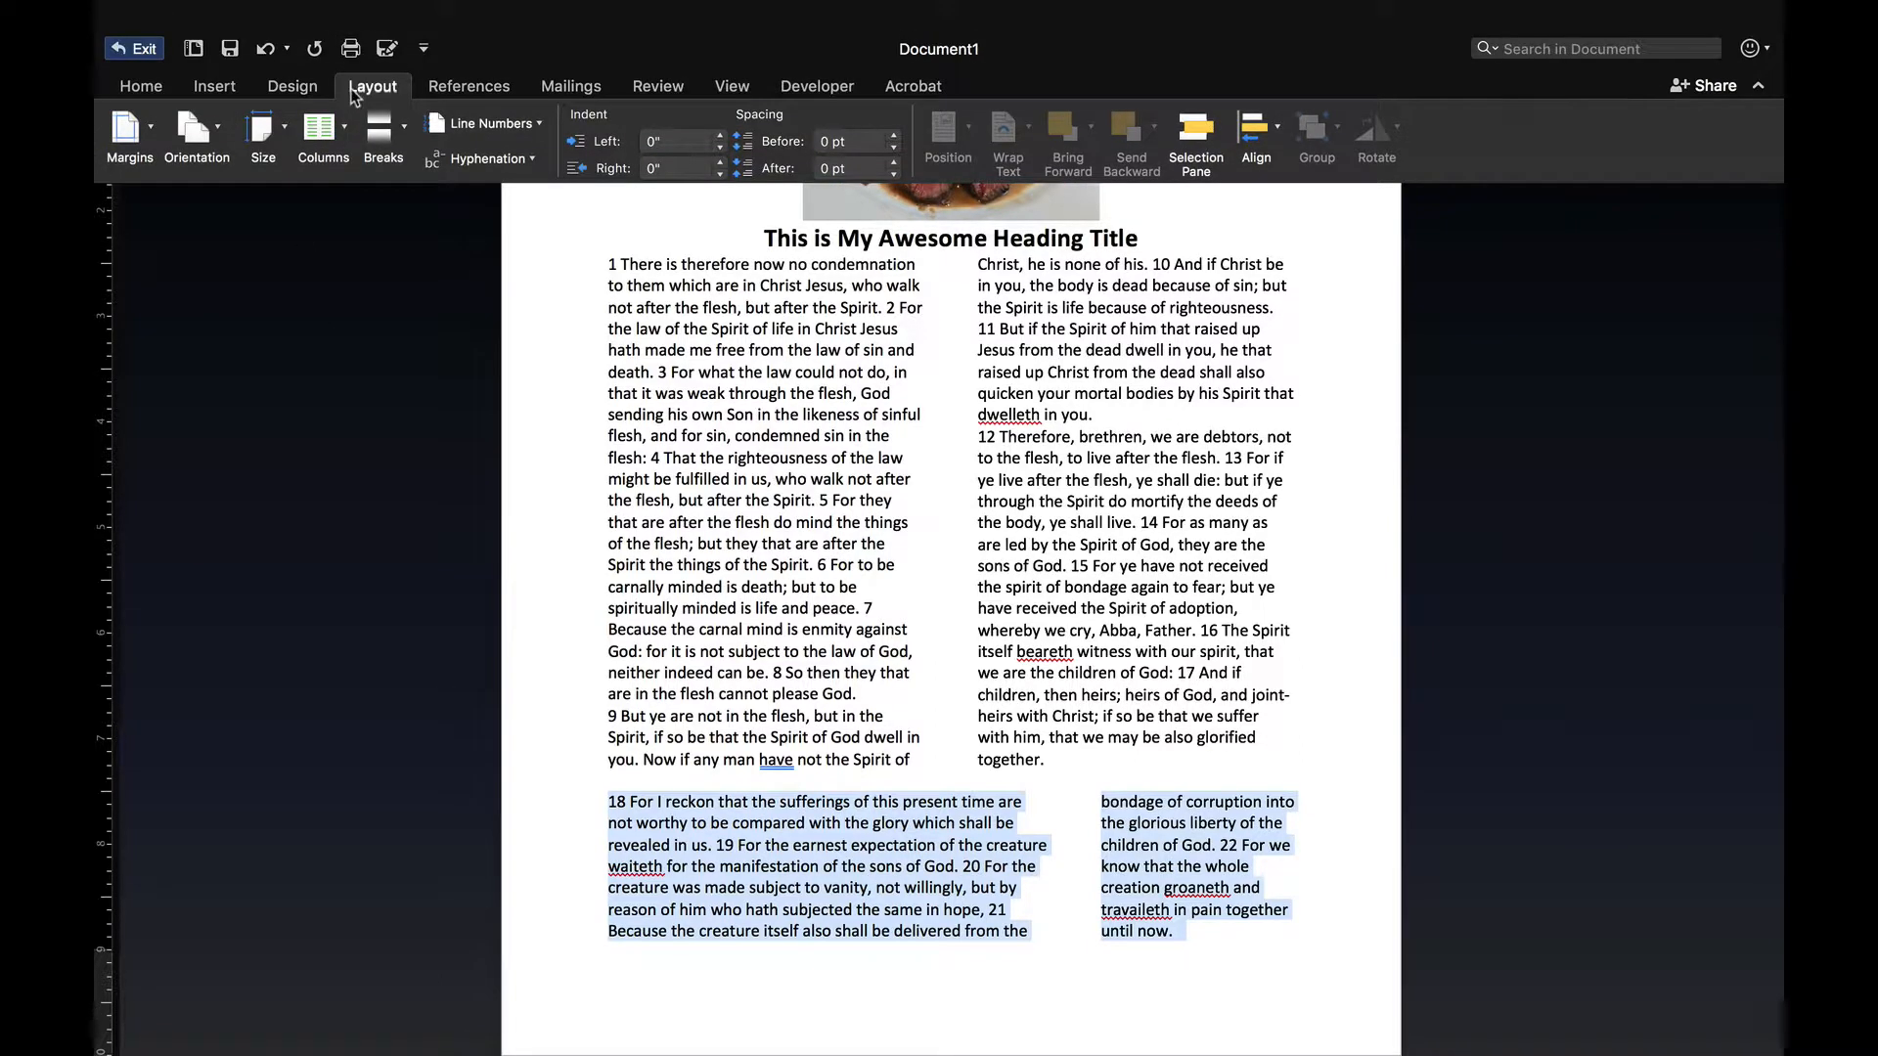
left_click(342, 144)
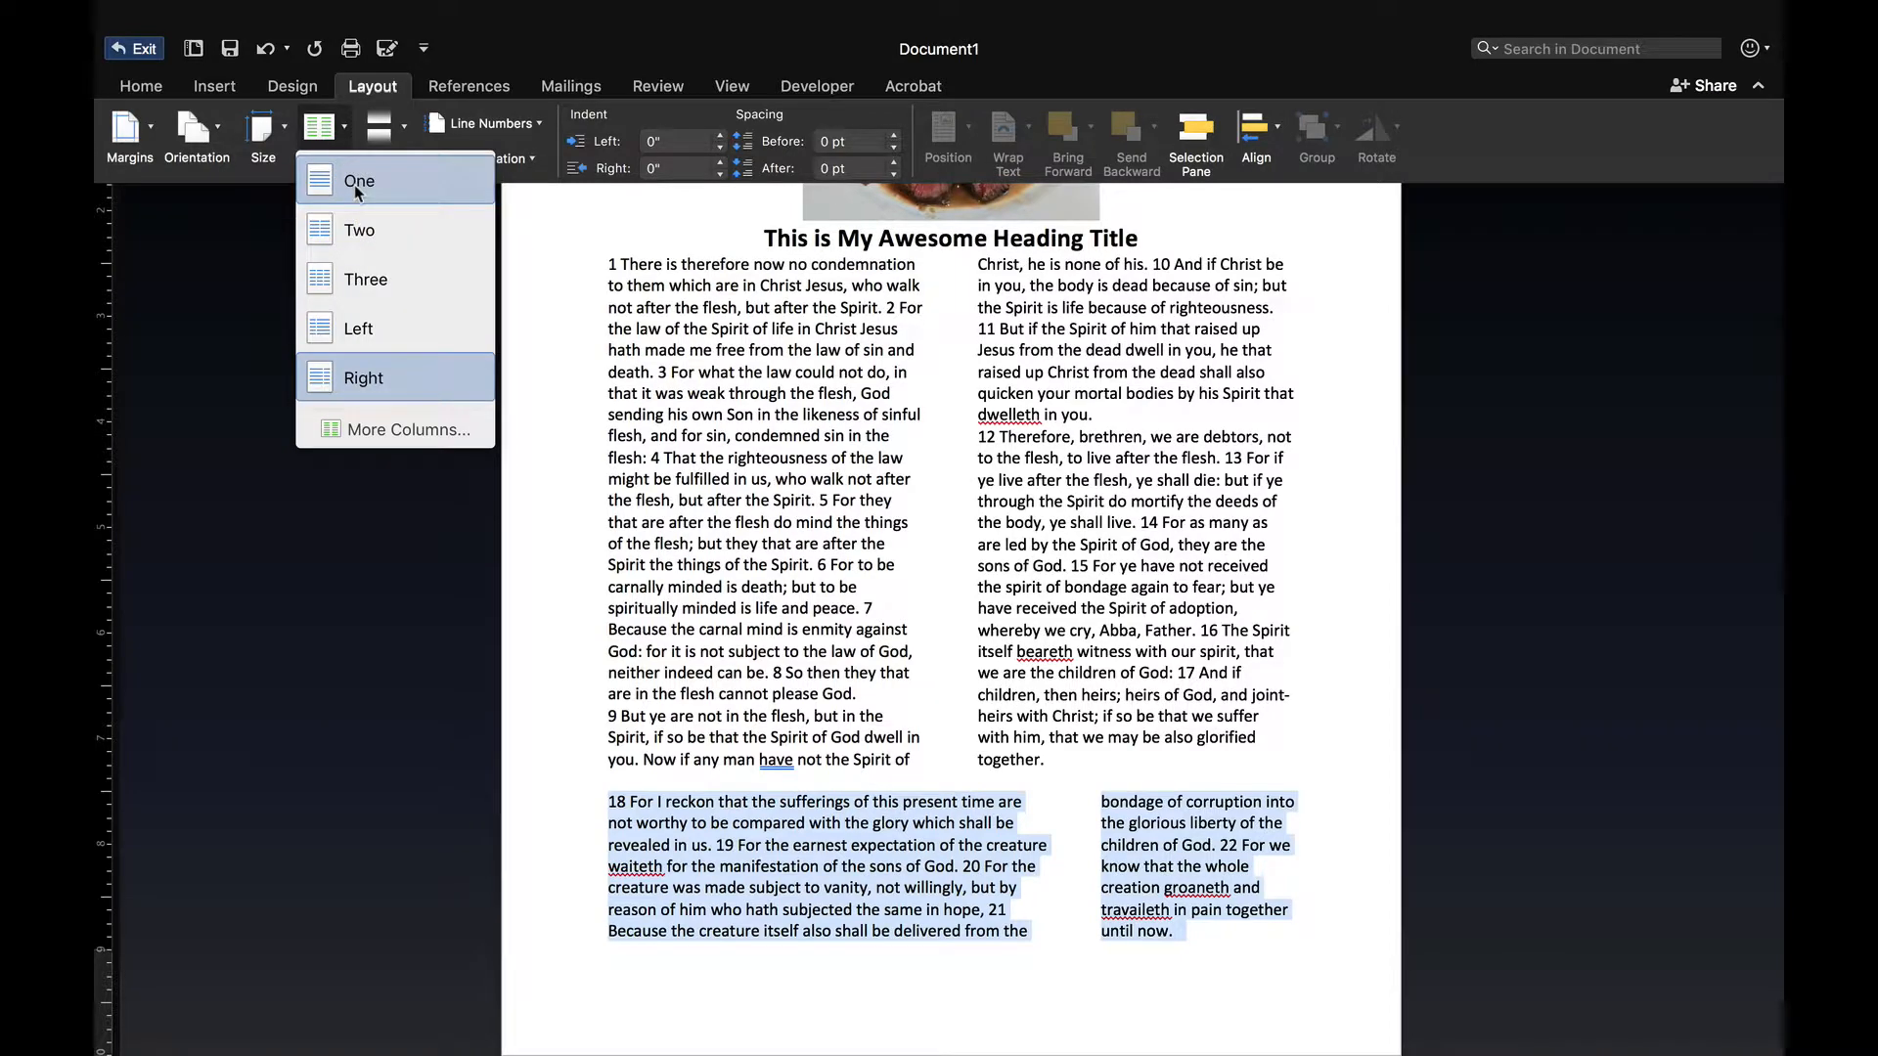
left_click(355, 186)
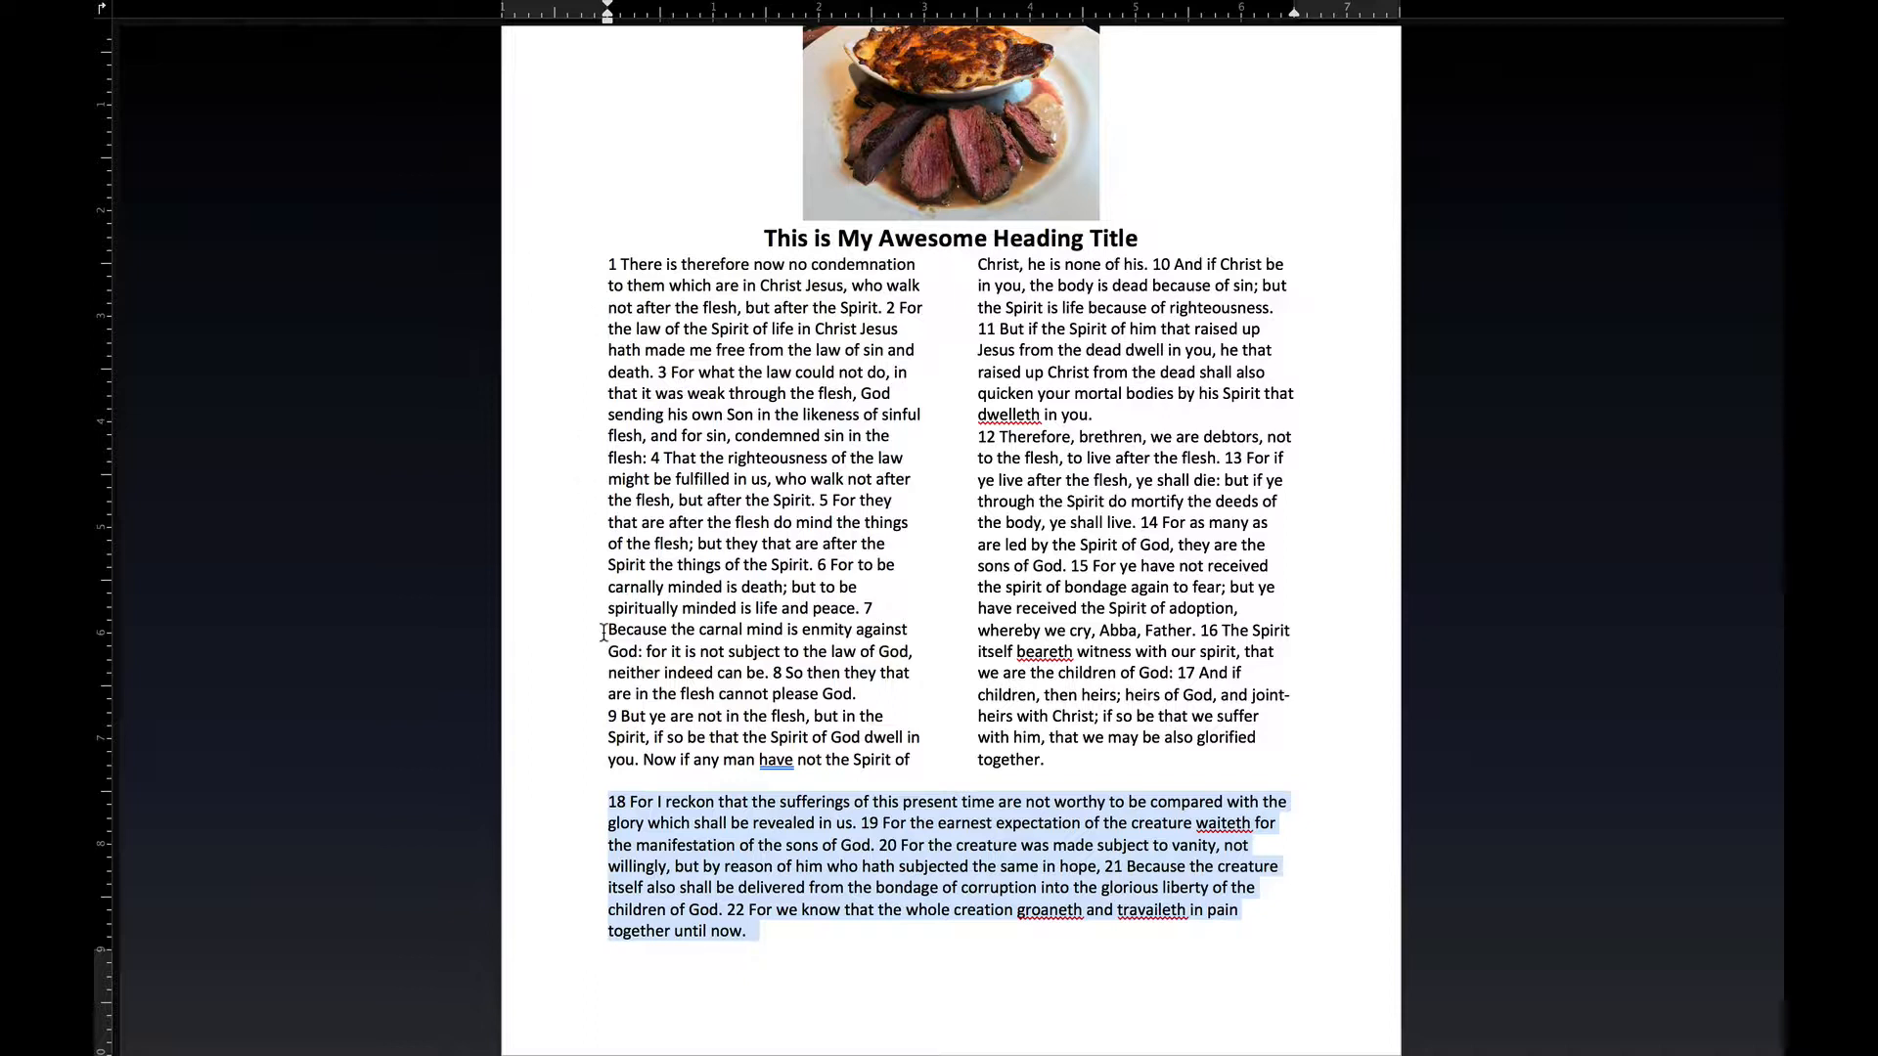
Add a line between the two columns of verses 1 to 17.
left_click_drag(543, 270, 1184, 759)
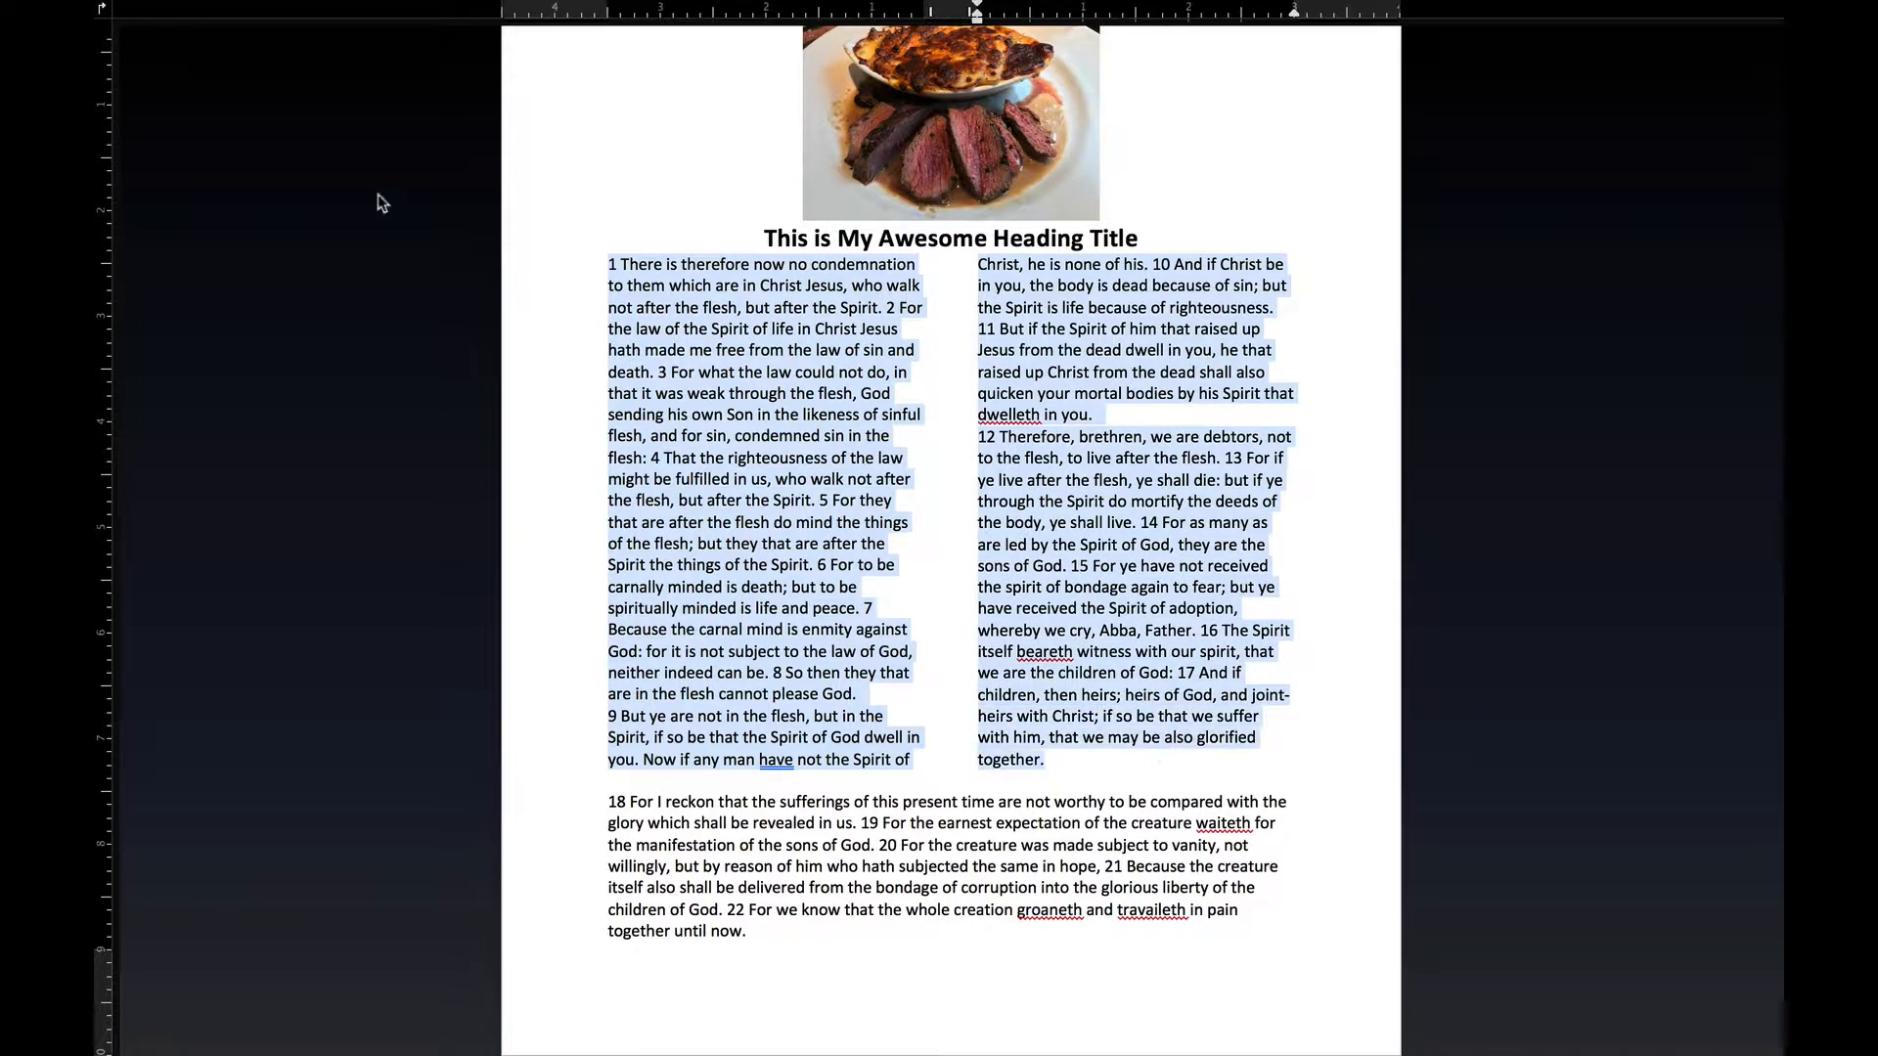
mouse_move(412, 8)
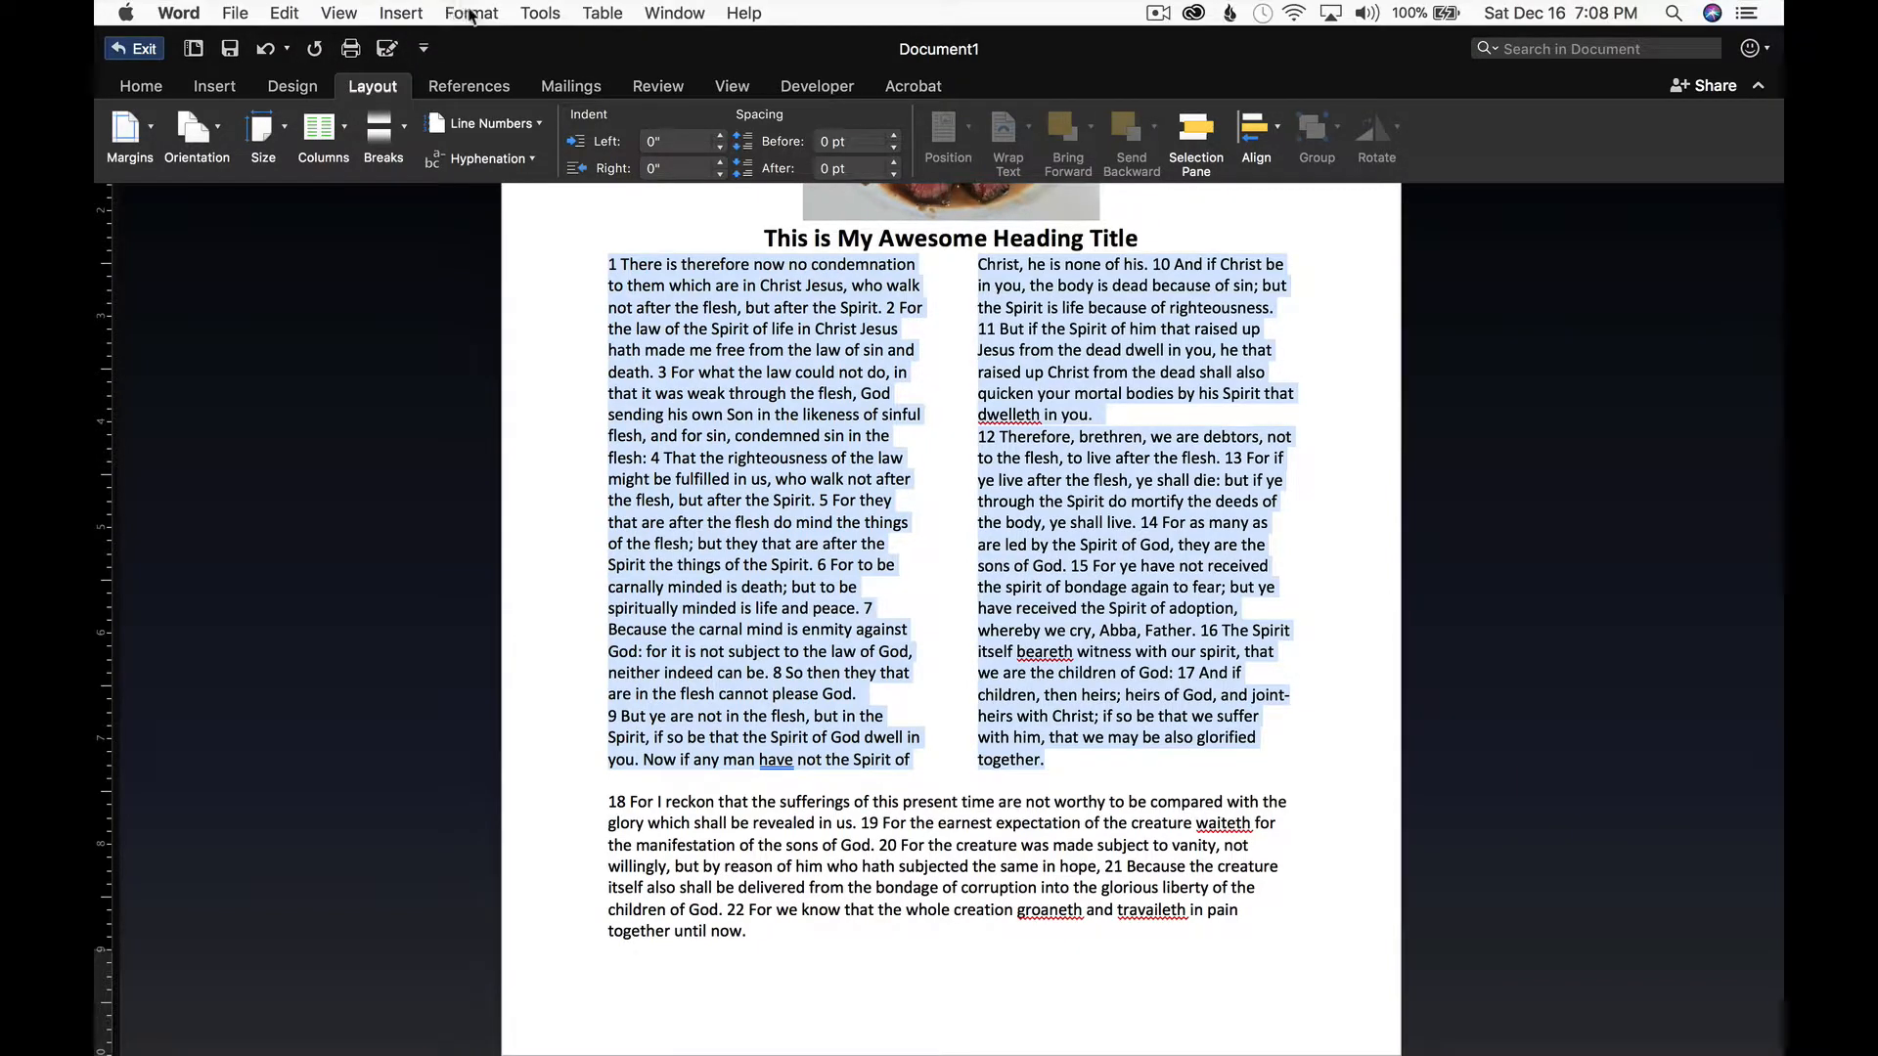
left_click(470, 14)
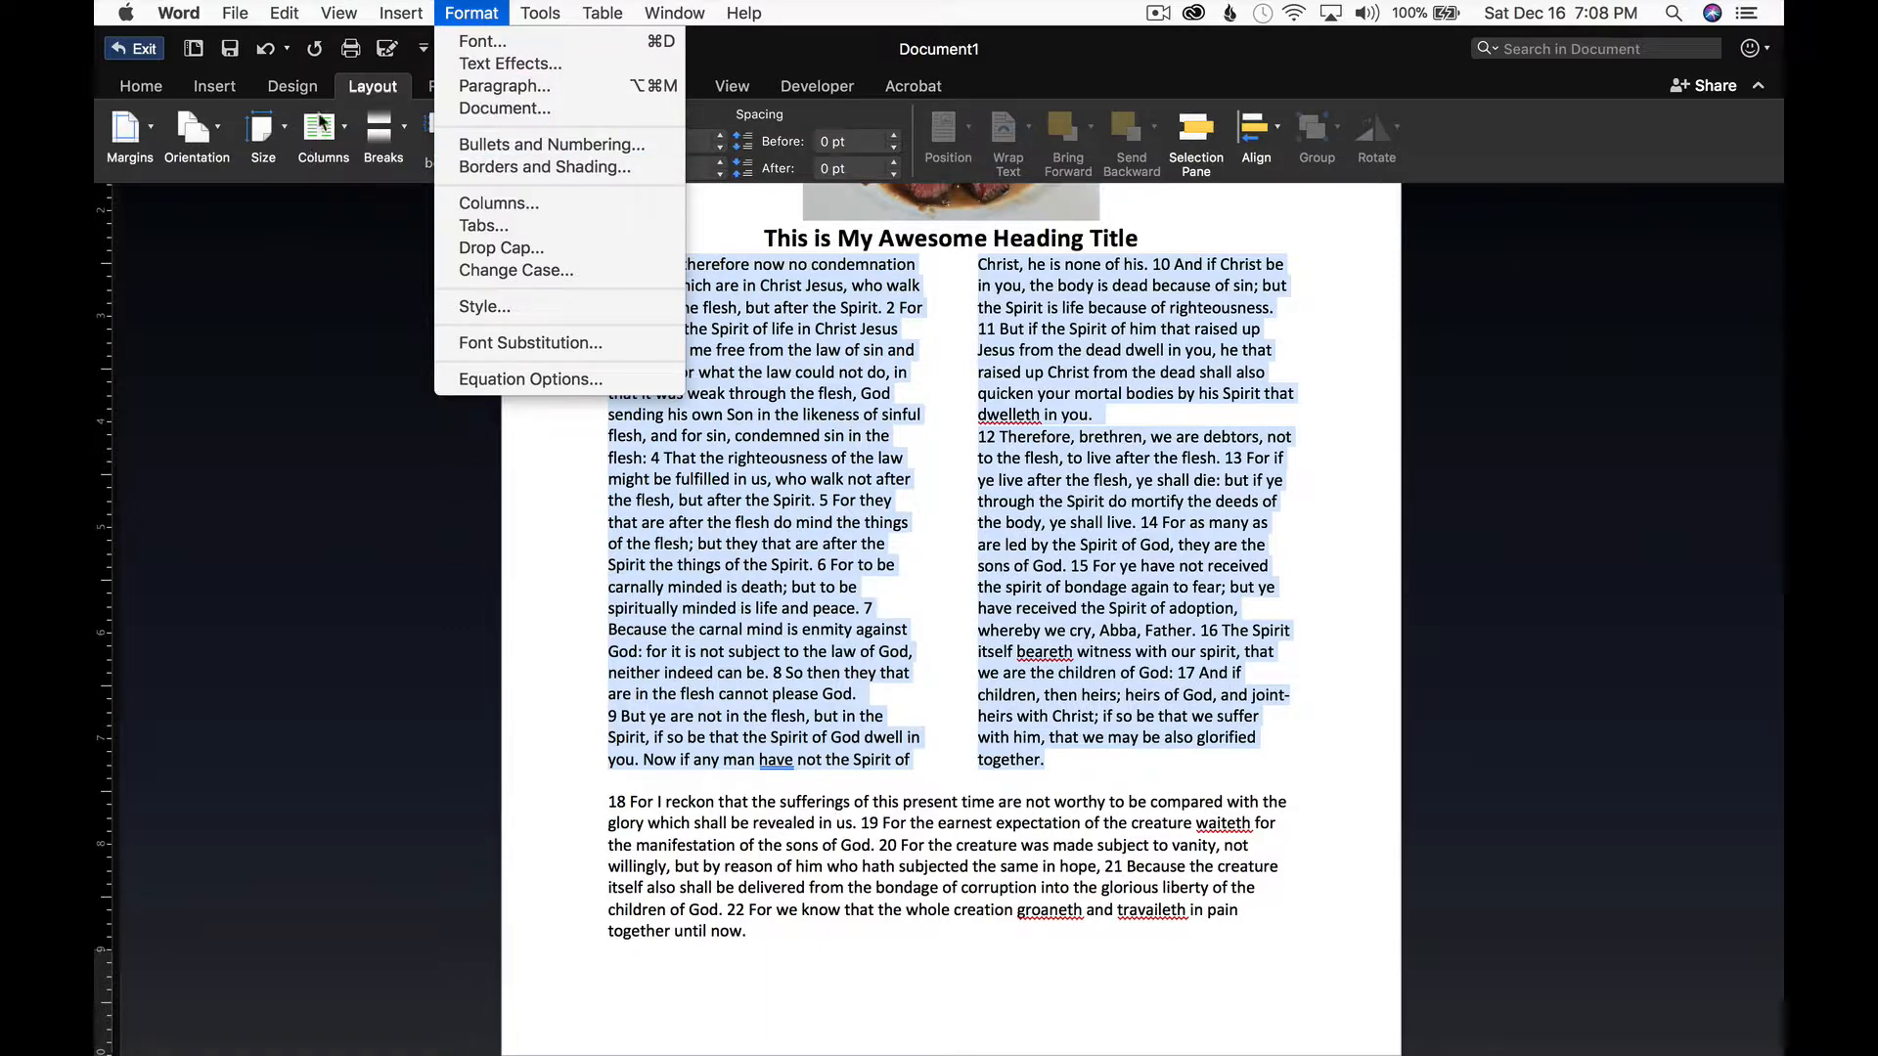
left_click(330, 140)
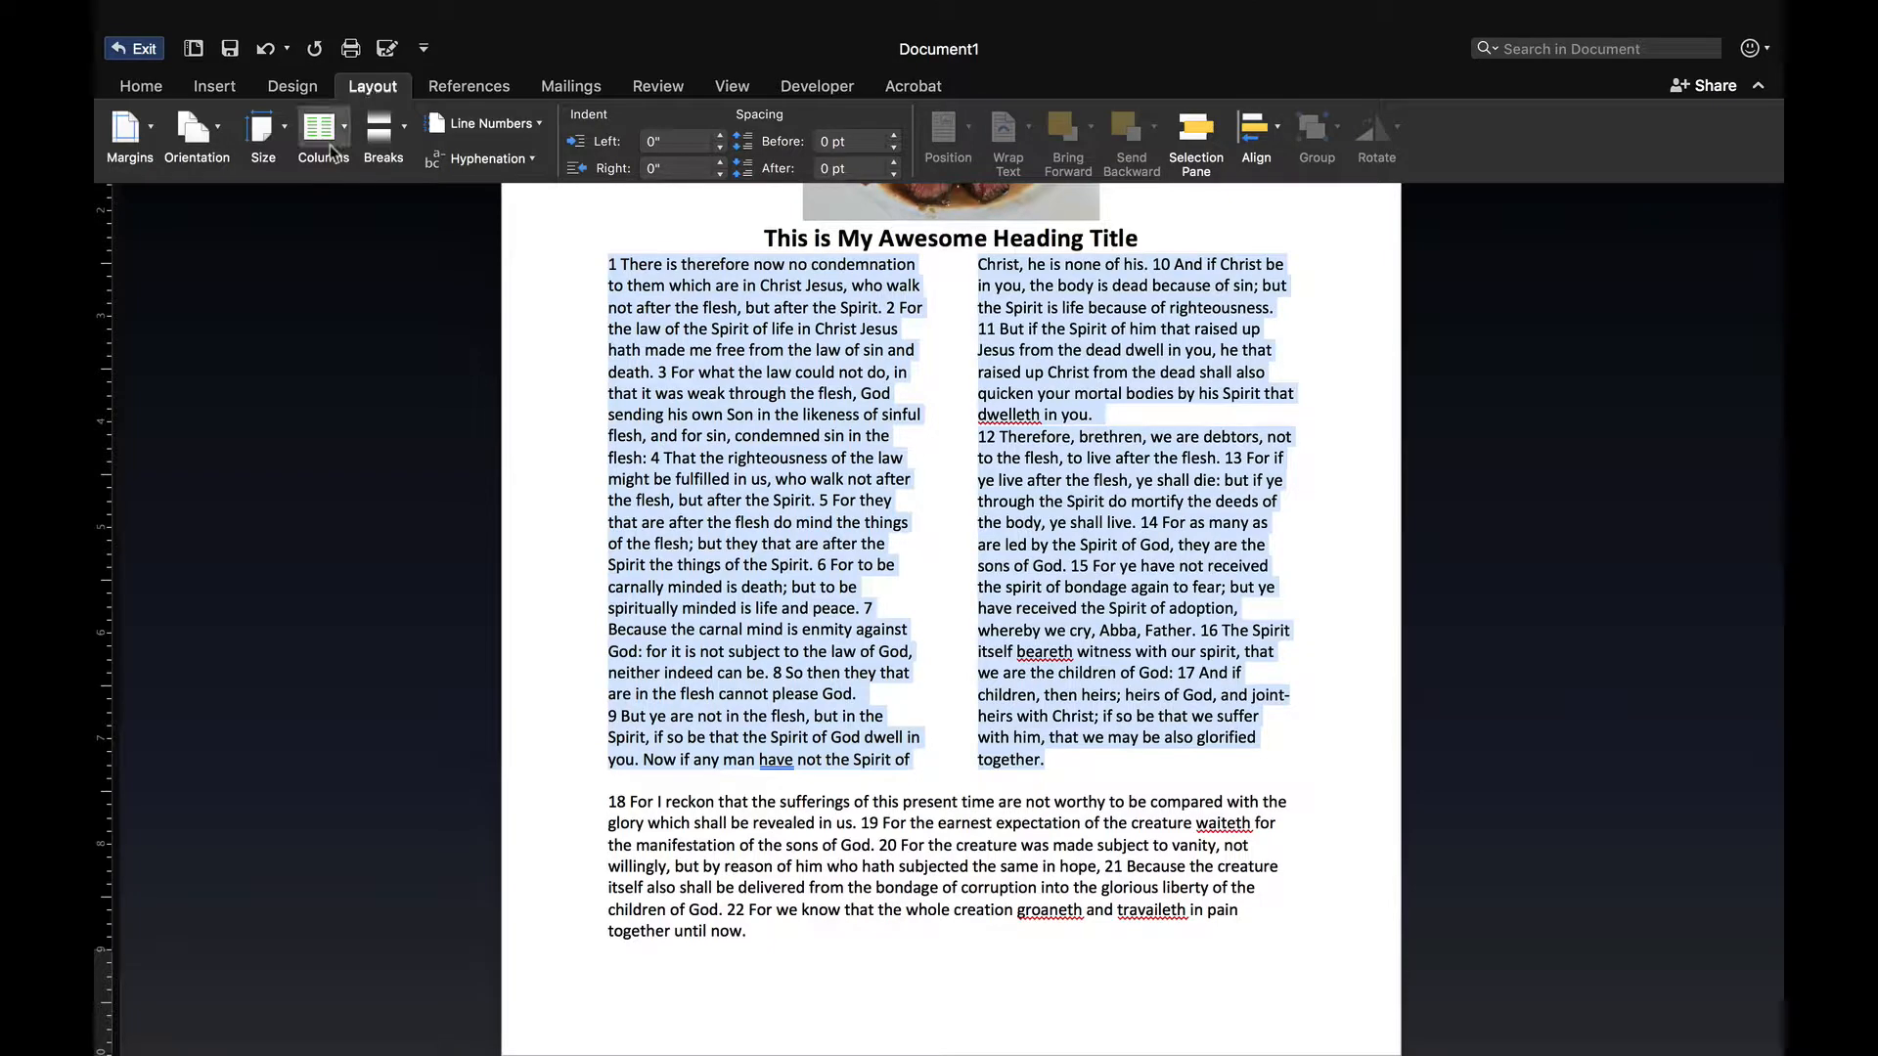
left_click(331, 143)
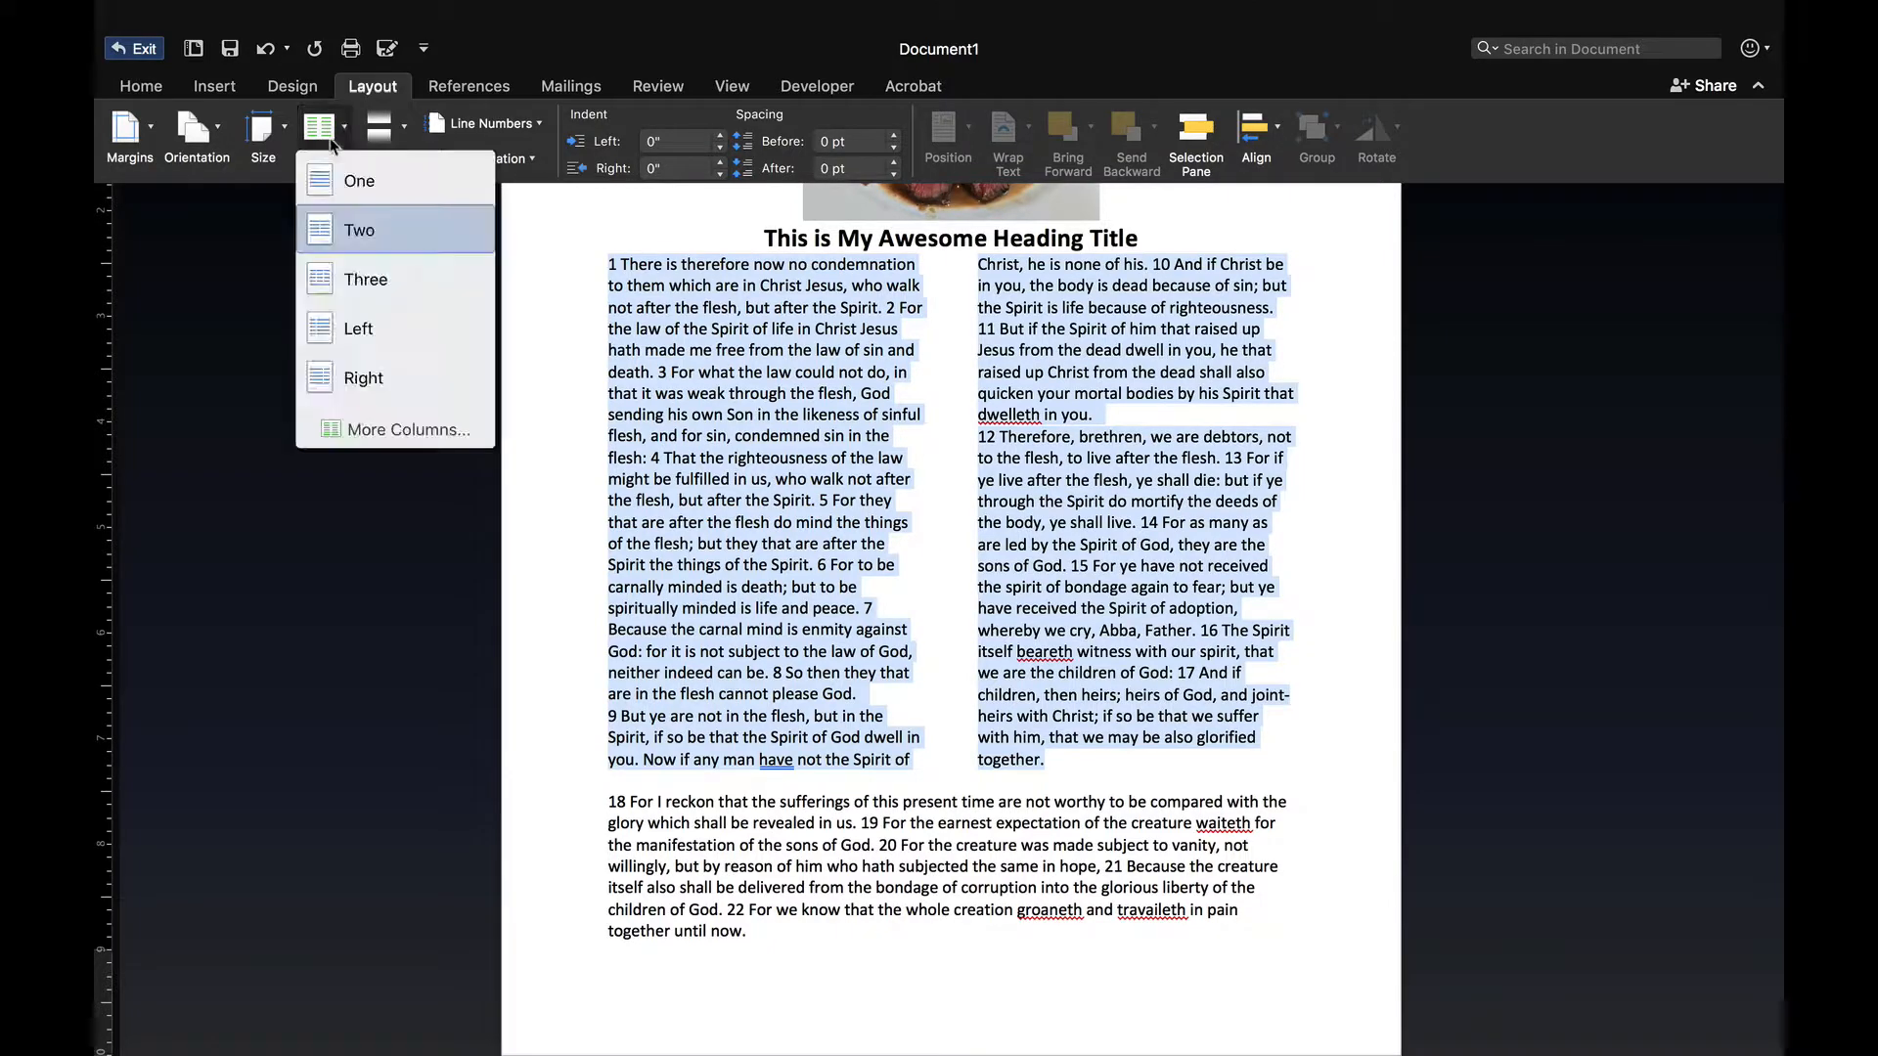
left_click(379, 428)
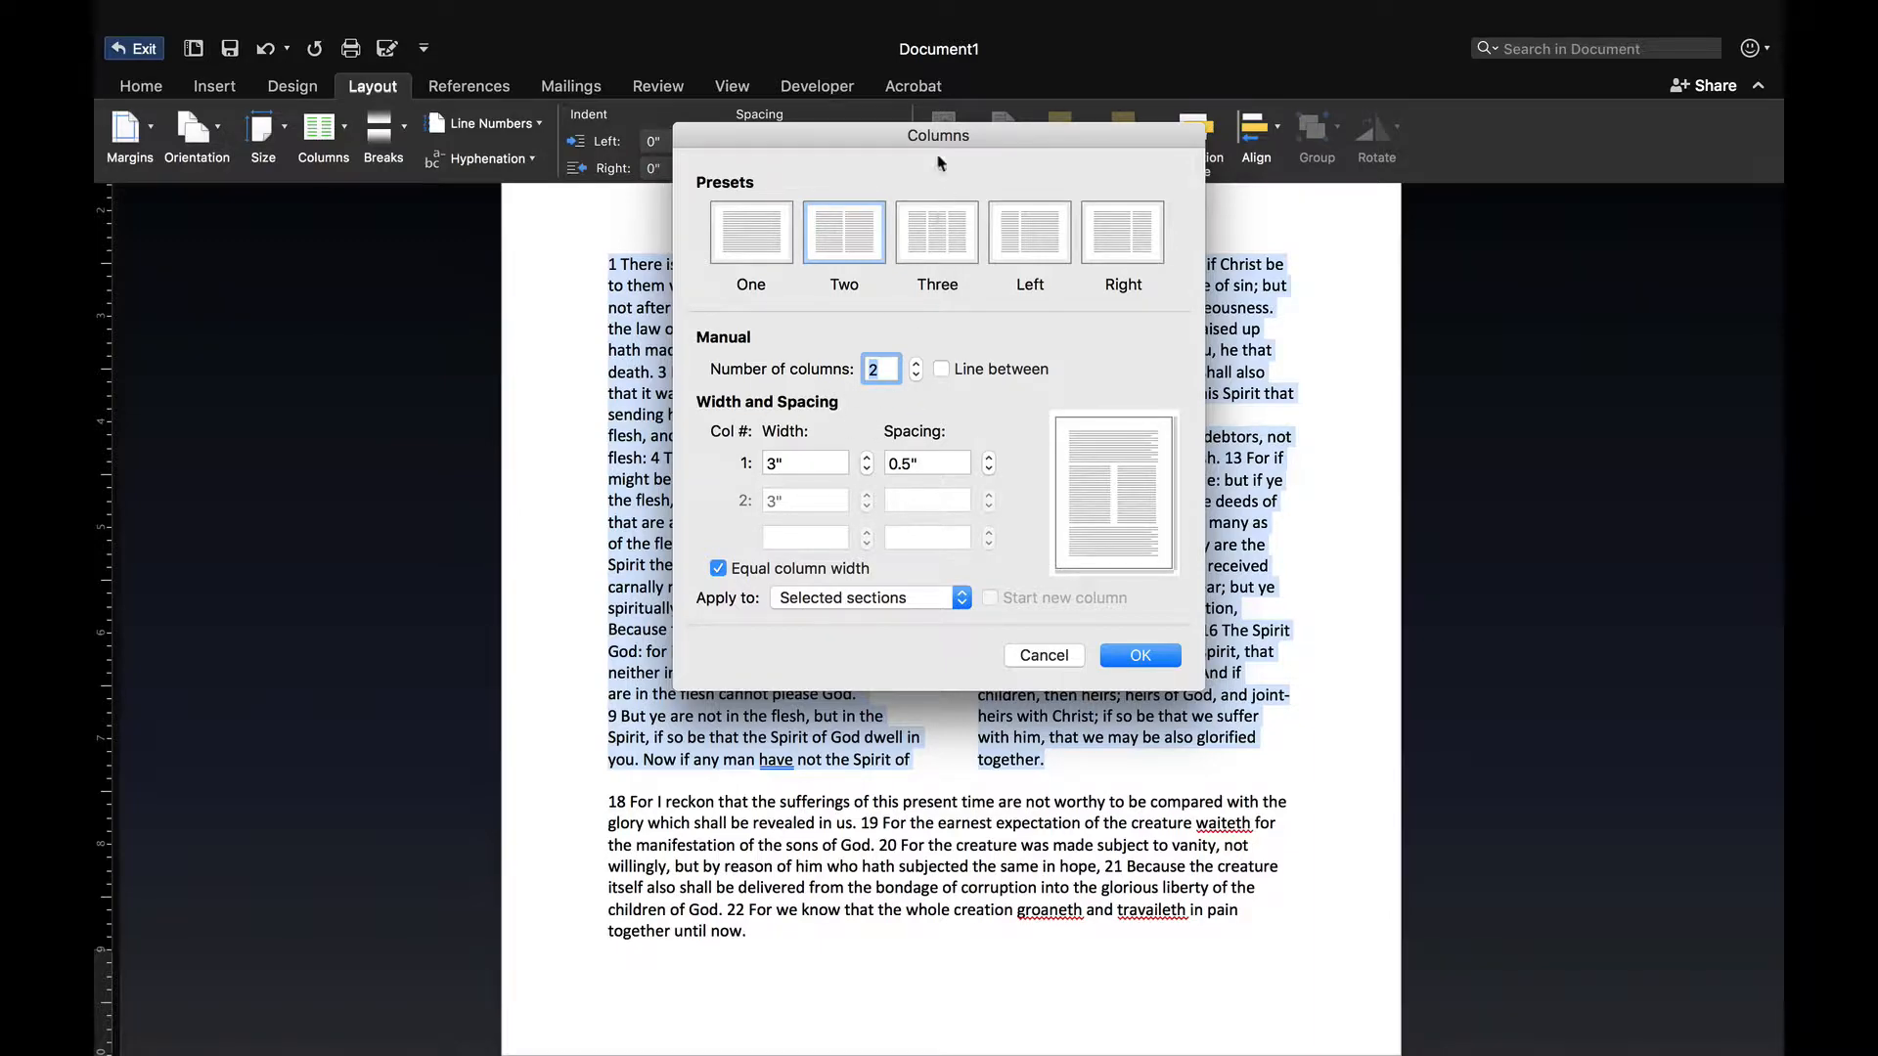
left_click_drag(936, 140, 1453, 210)
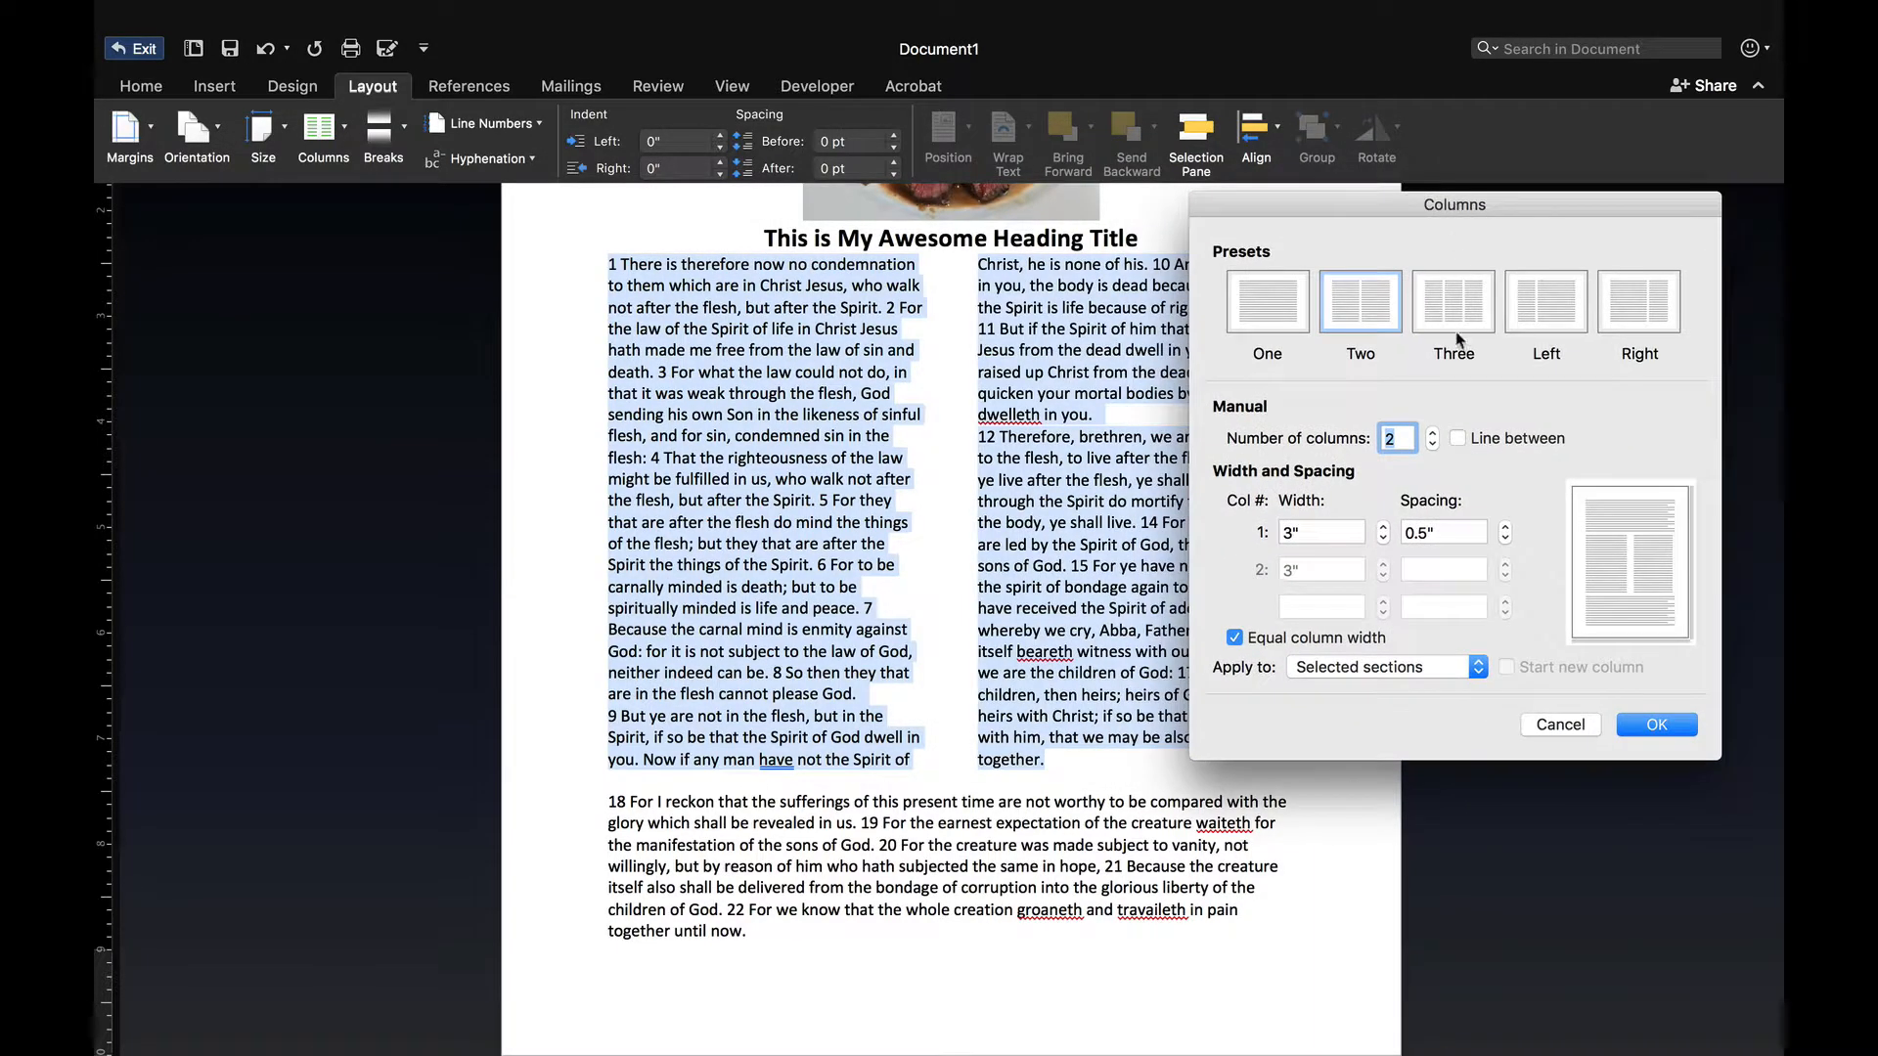
left_click(1457, 439)
left_click(1684, 726)
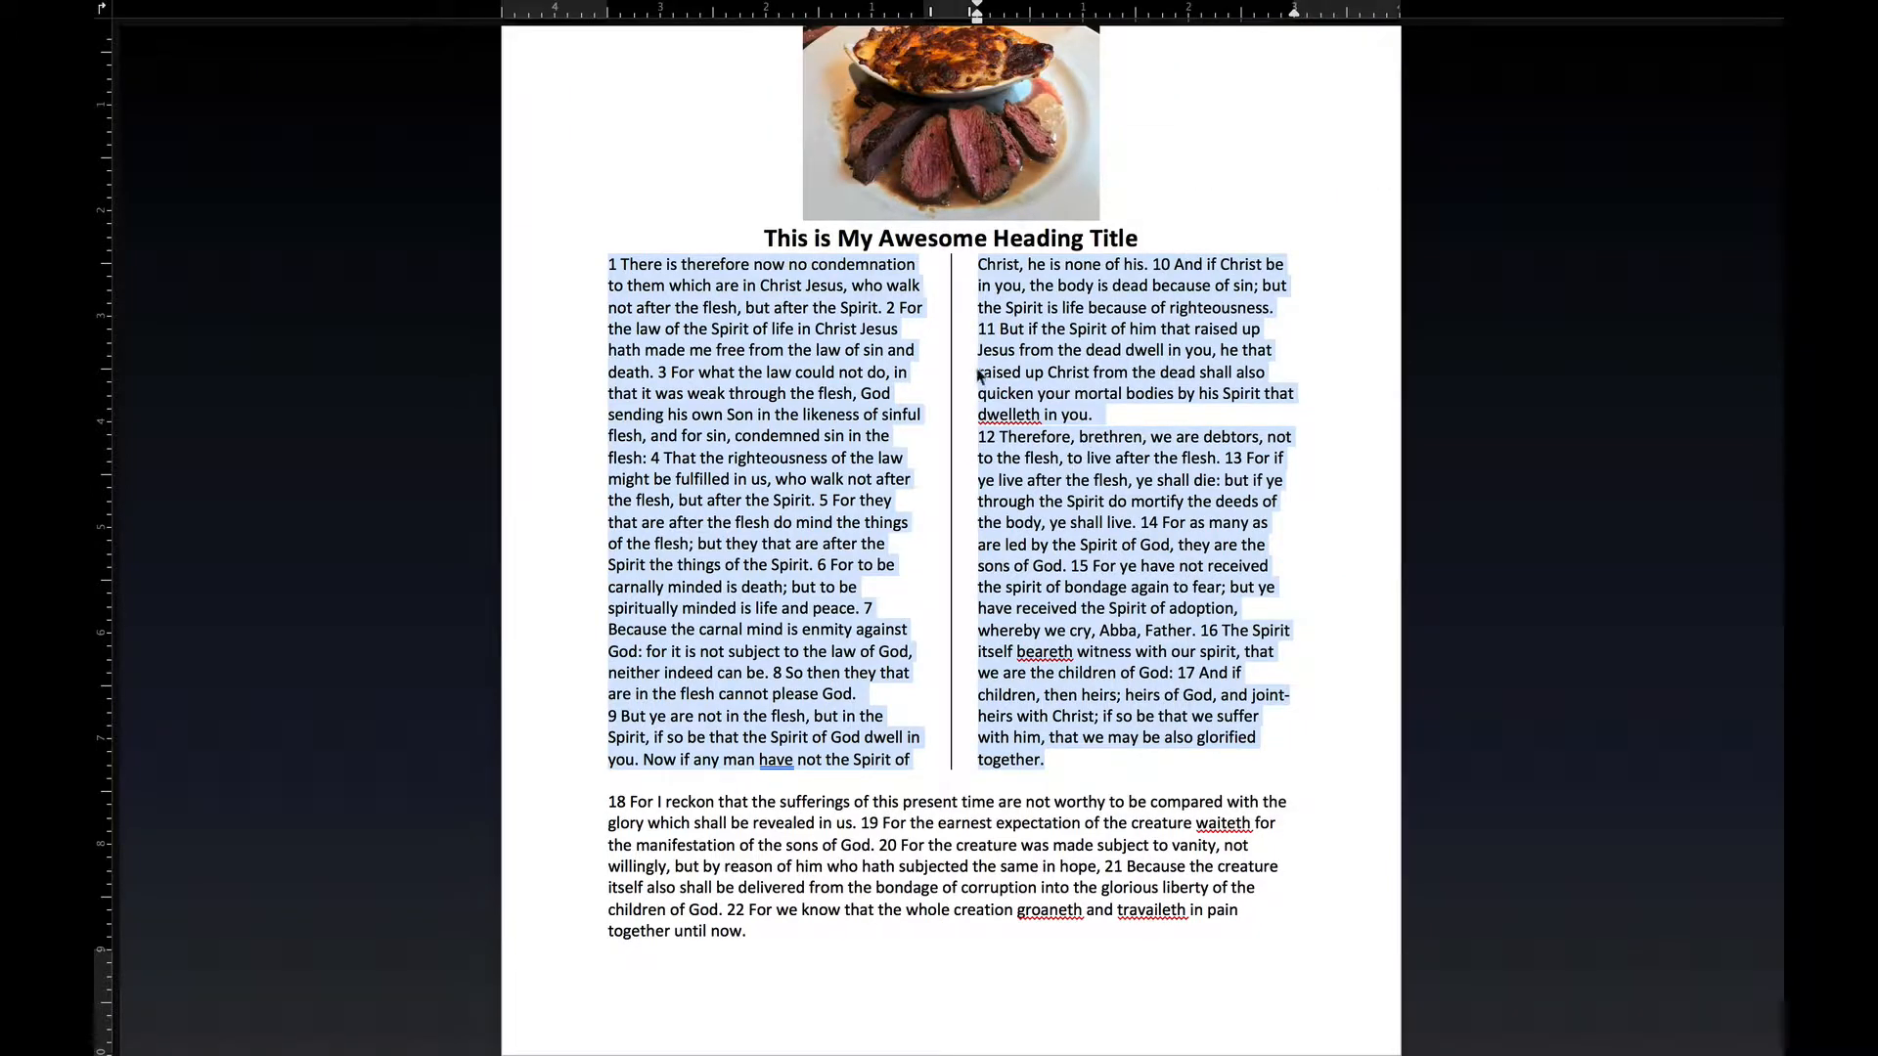
left_click(1121, 461)
Give the photo above the heading a 1 pt picture border.
scroll(1120, 462, "up", 1)
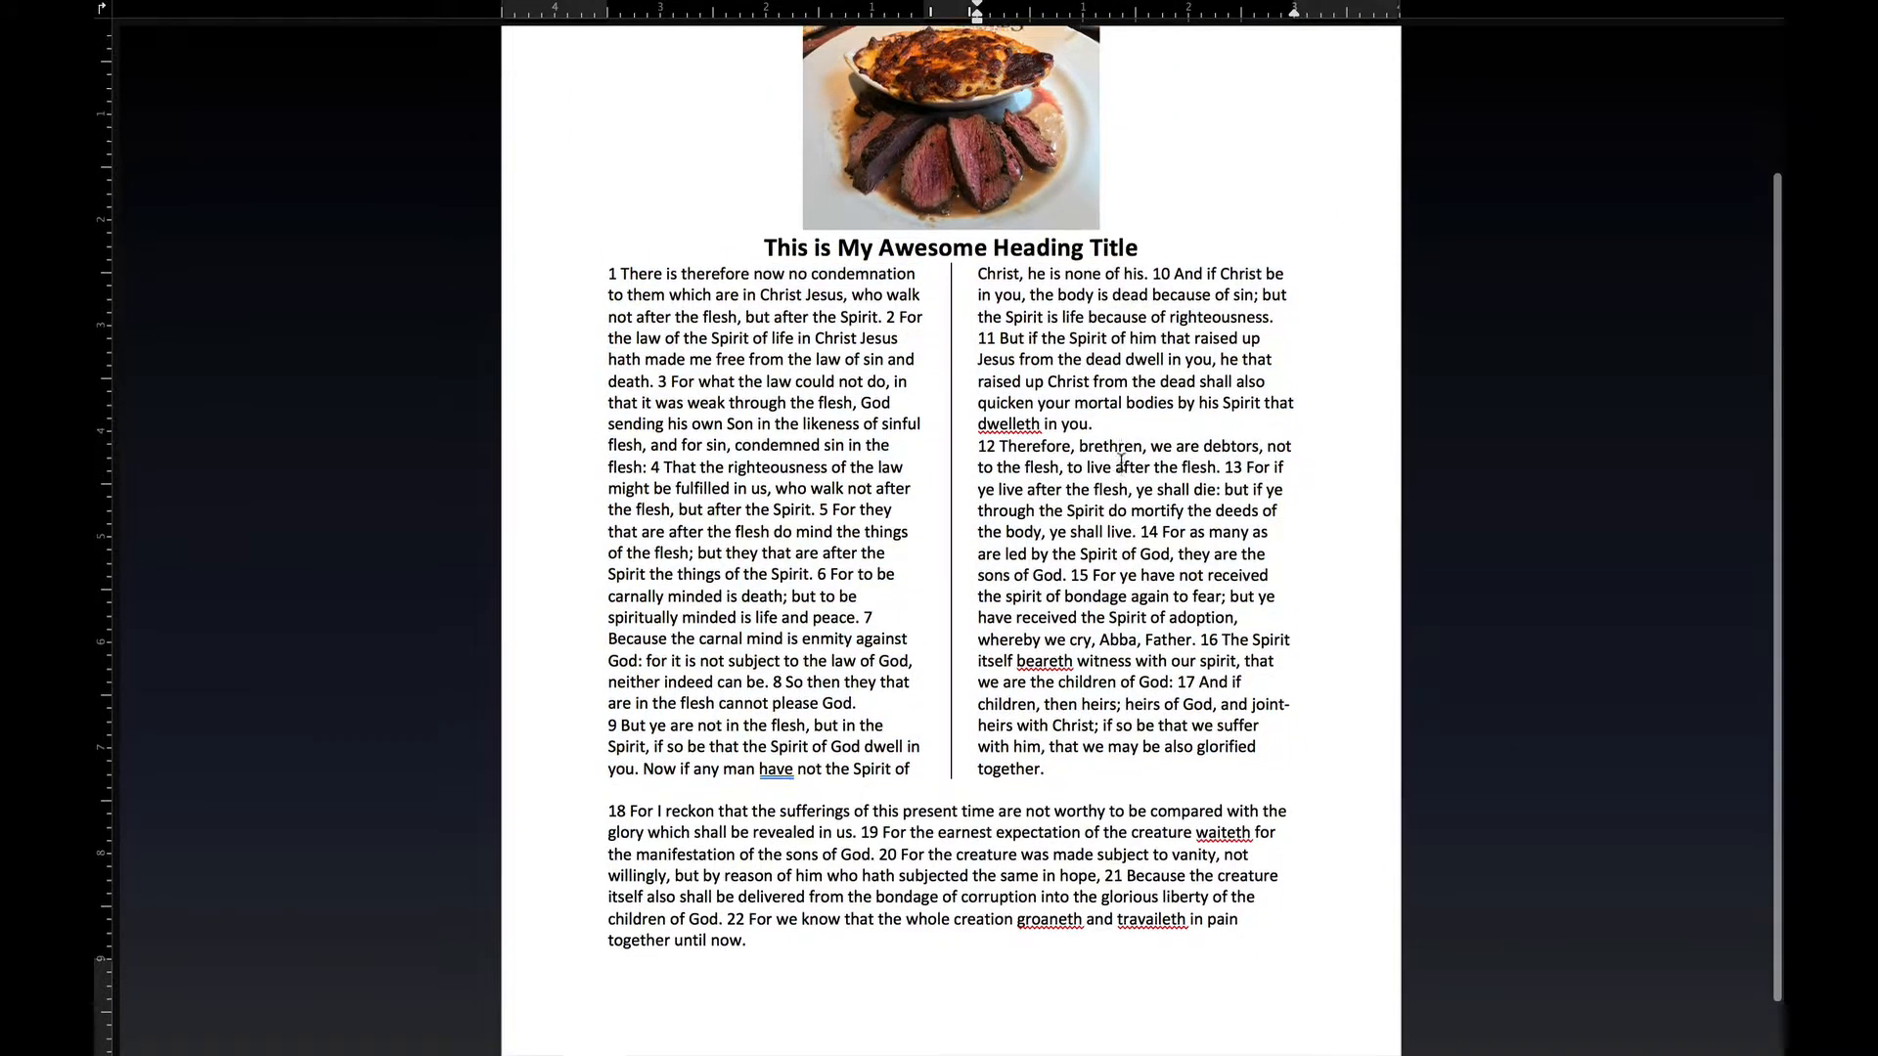
scroll(1121, 461, "up", 3)
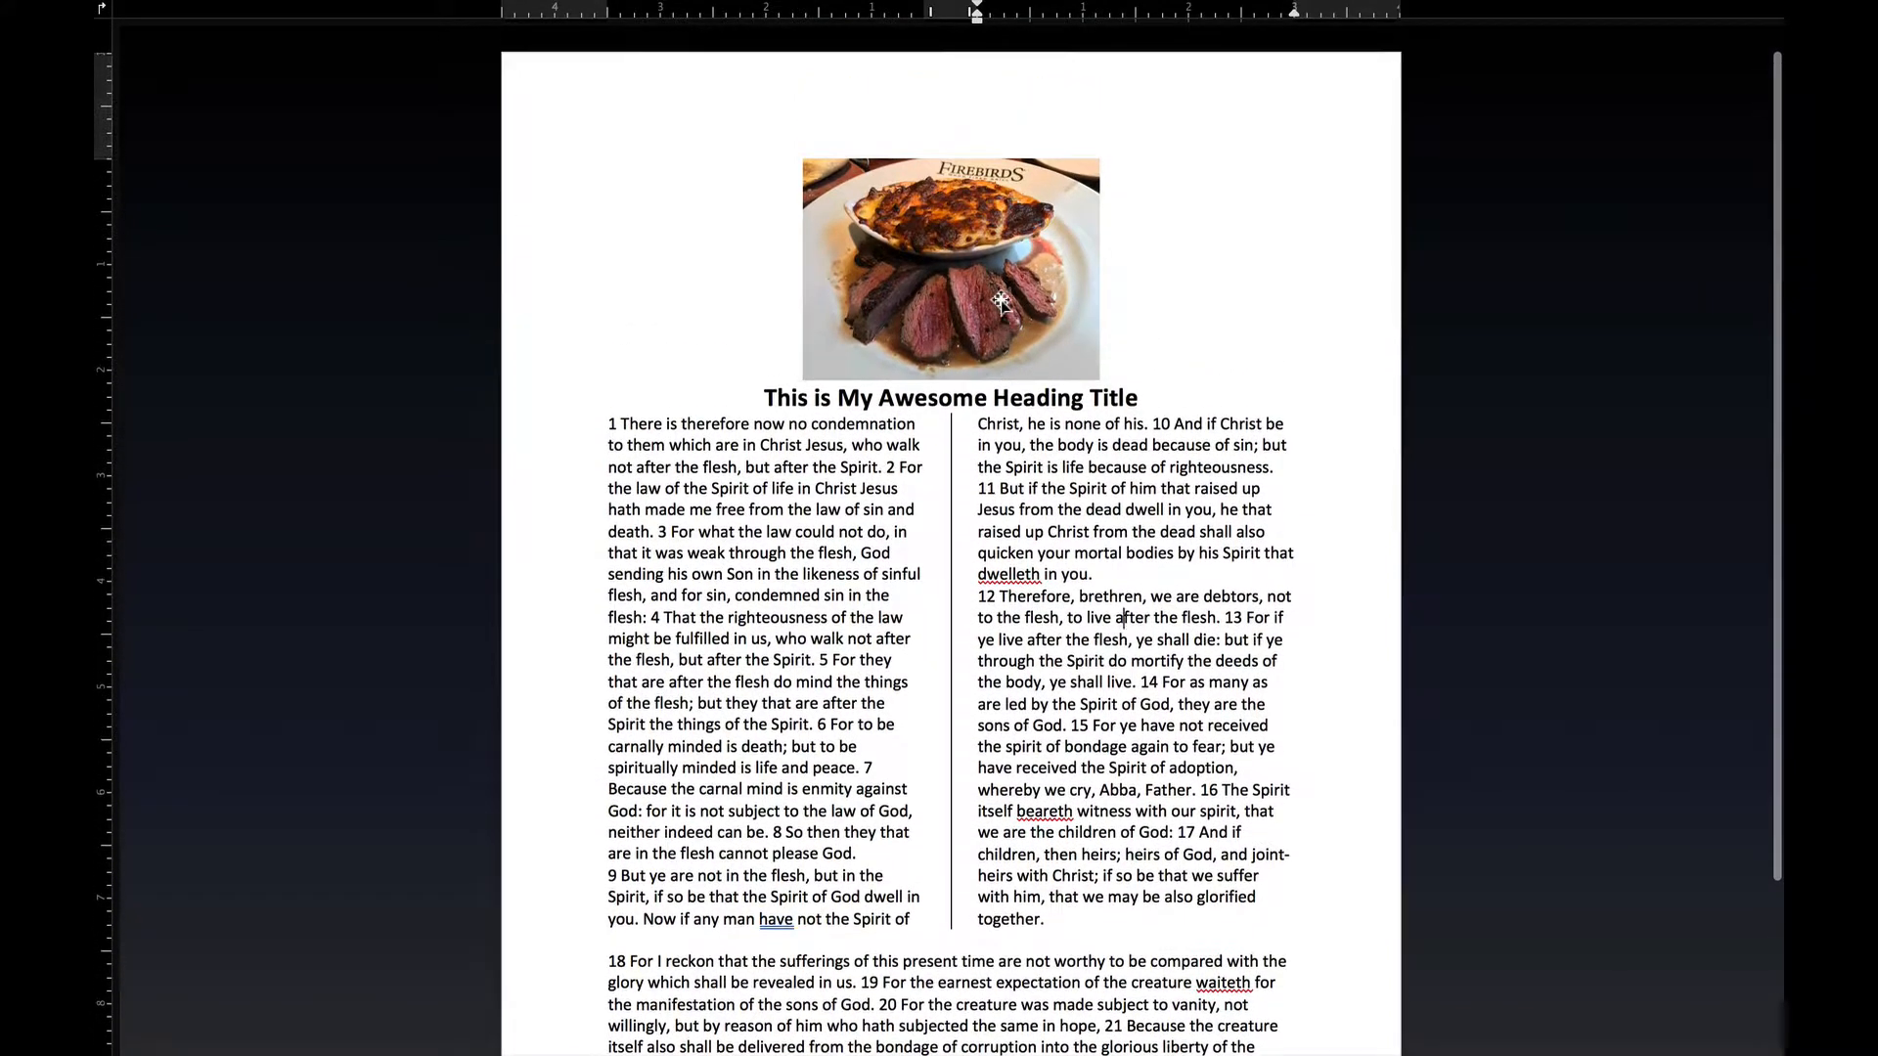
left_click(999, 301)
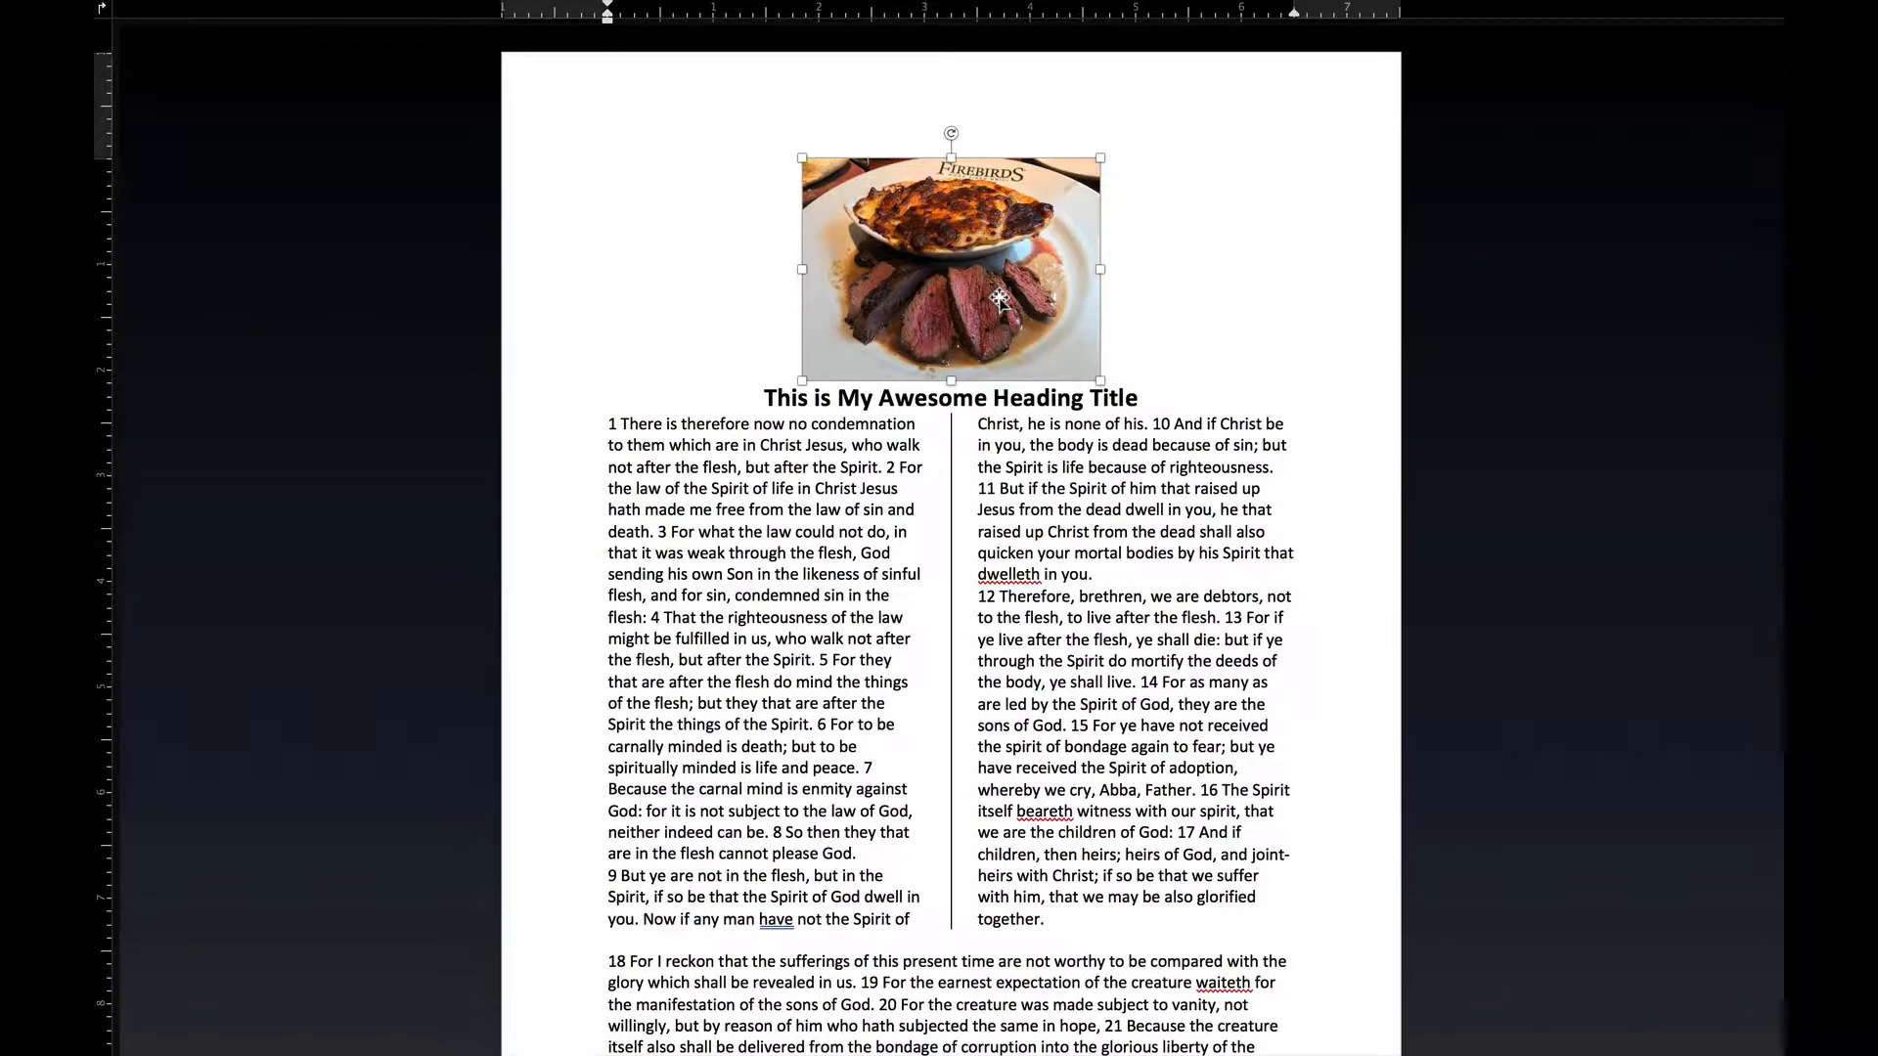
mouse_move(984, 18)
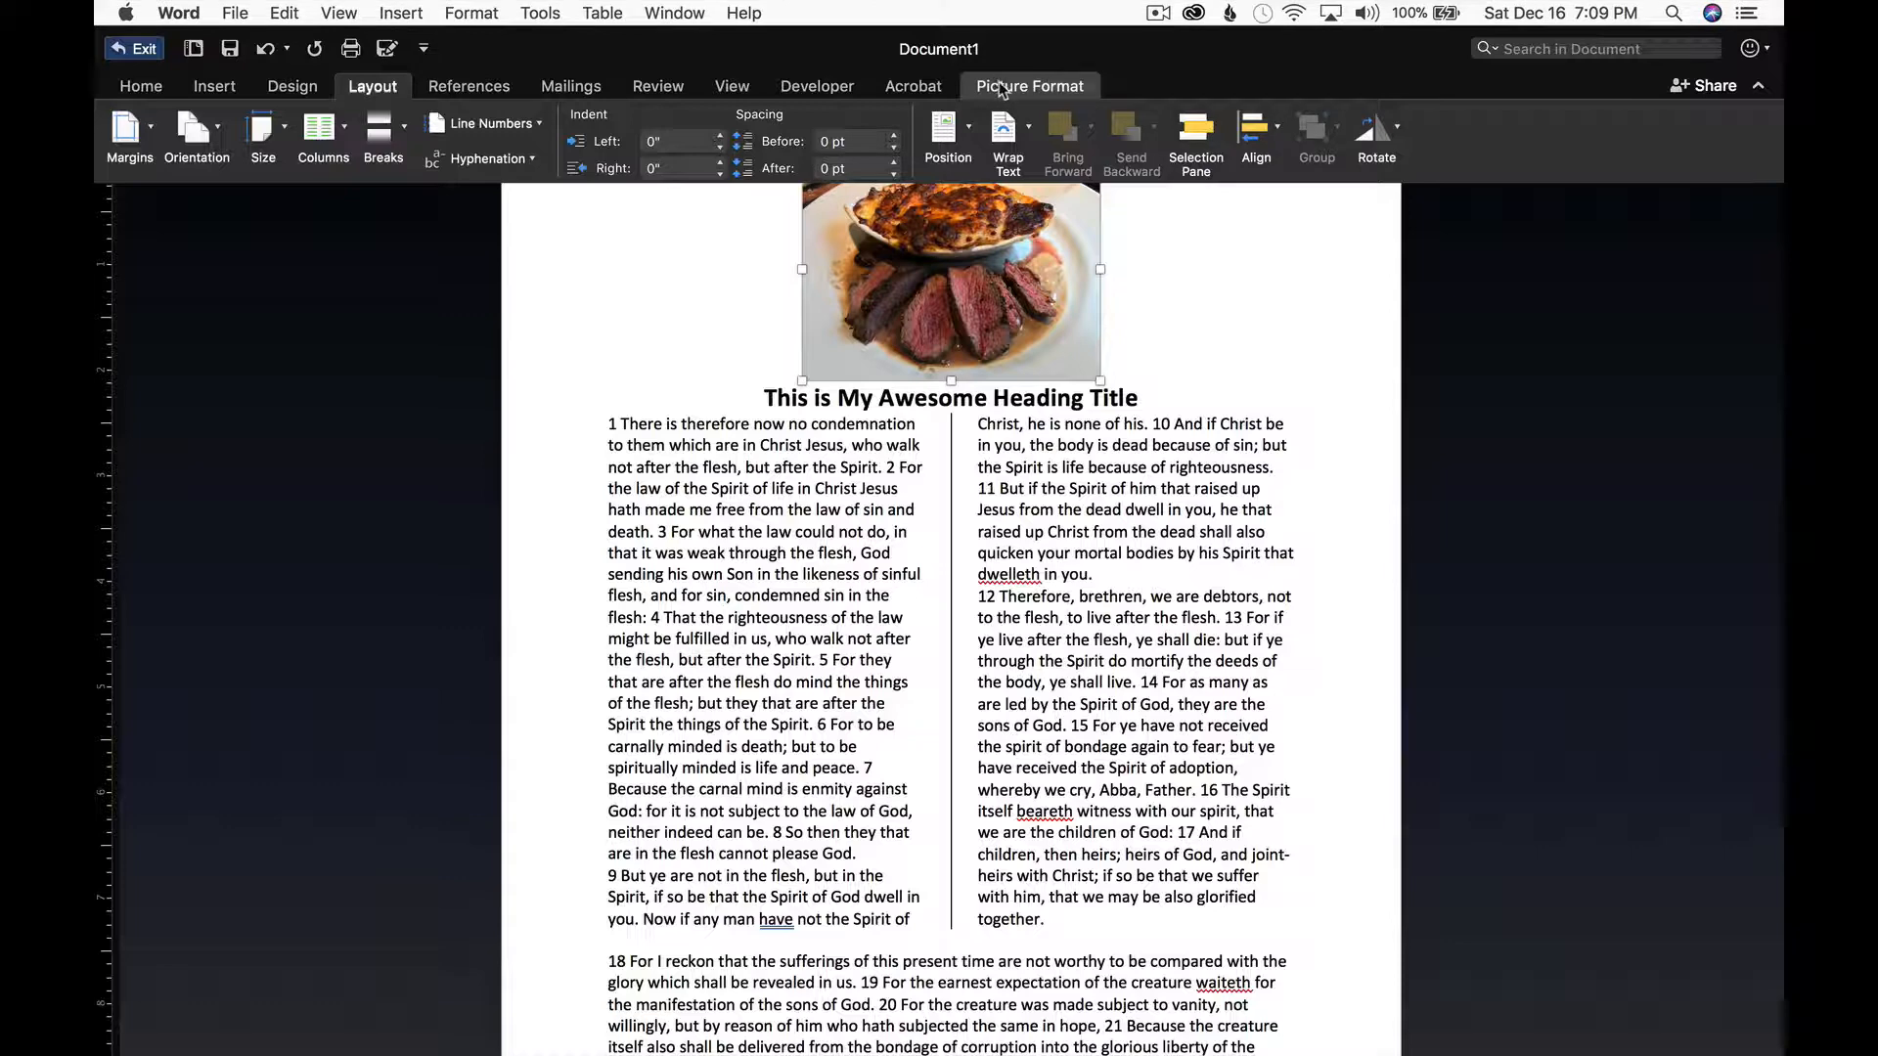
left_click(1001, 90)
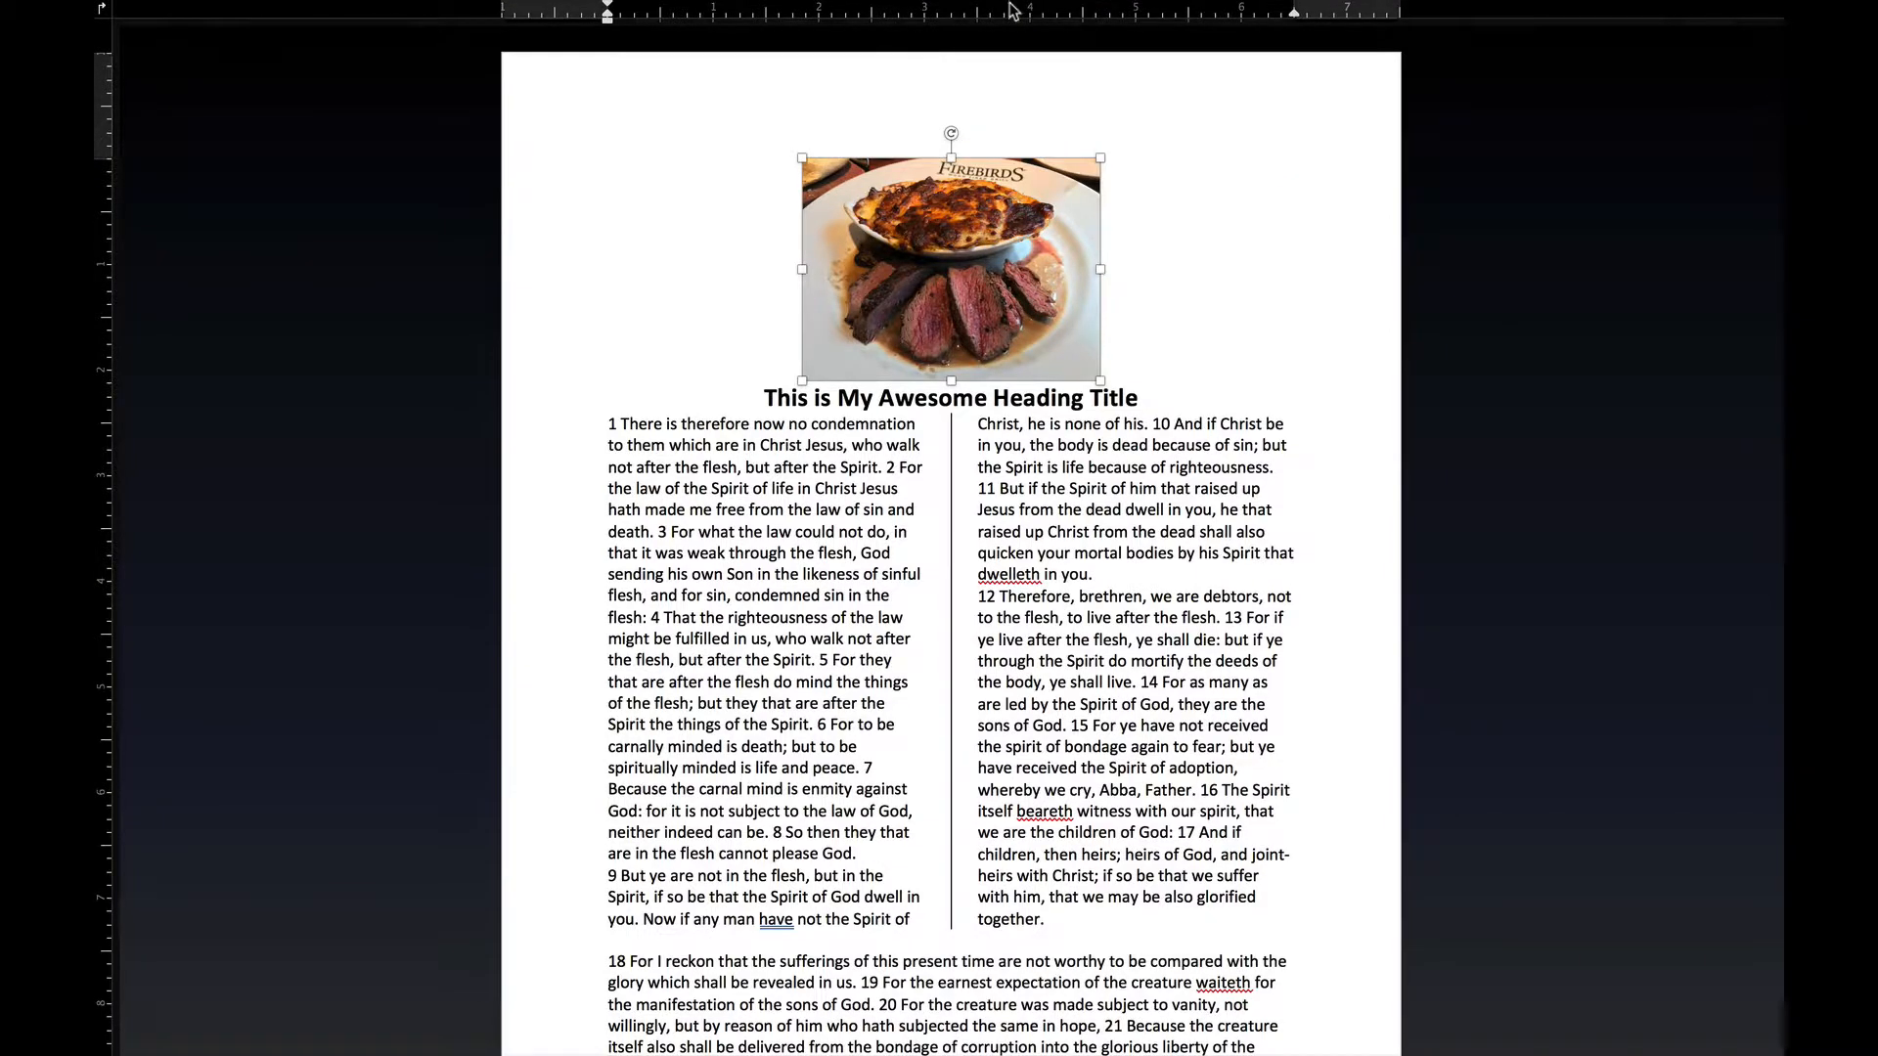
mouse_move(1022, 10)
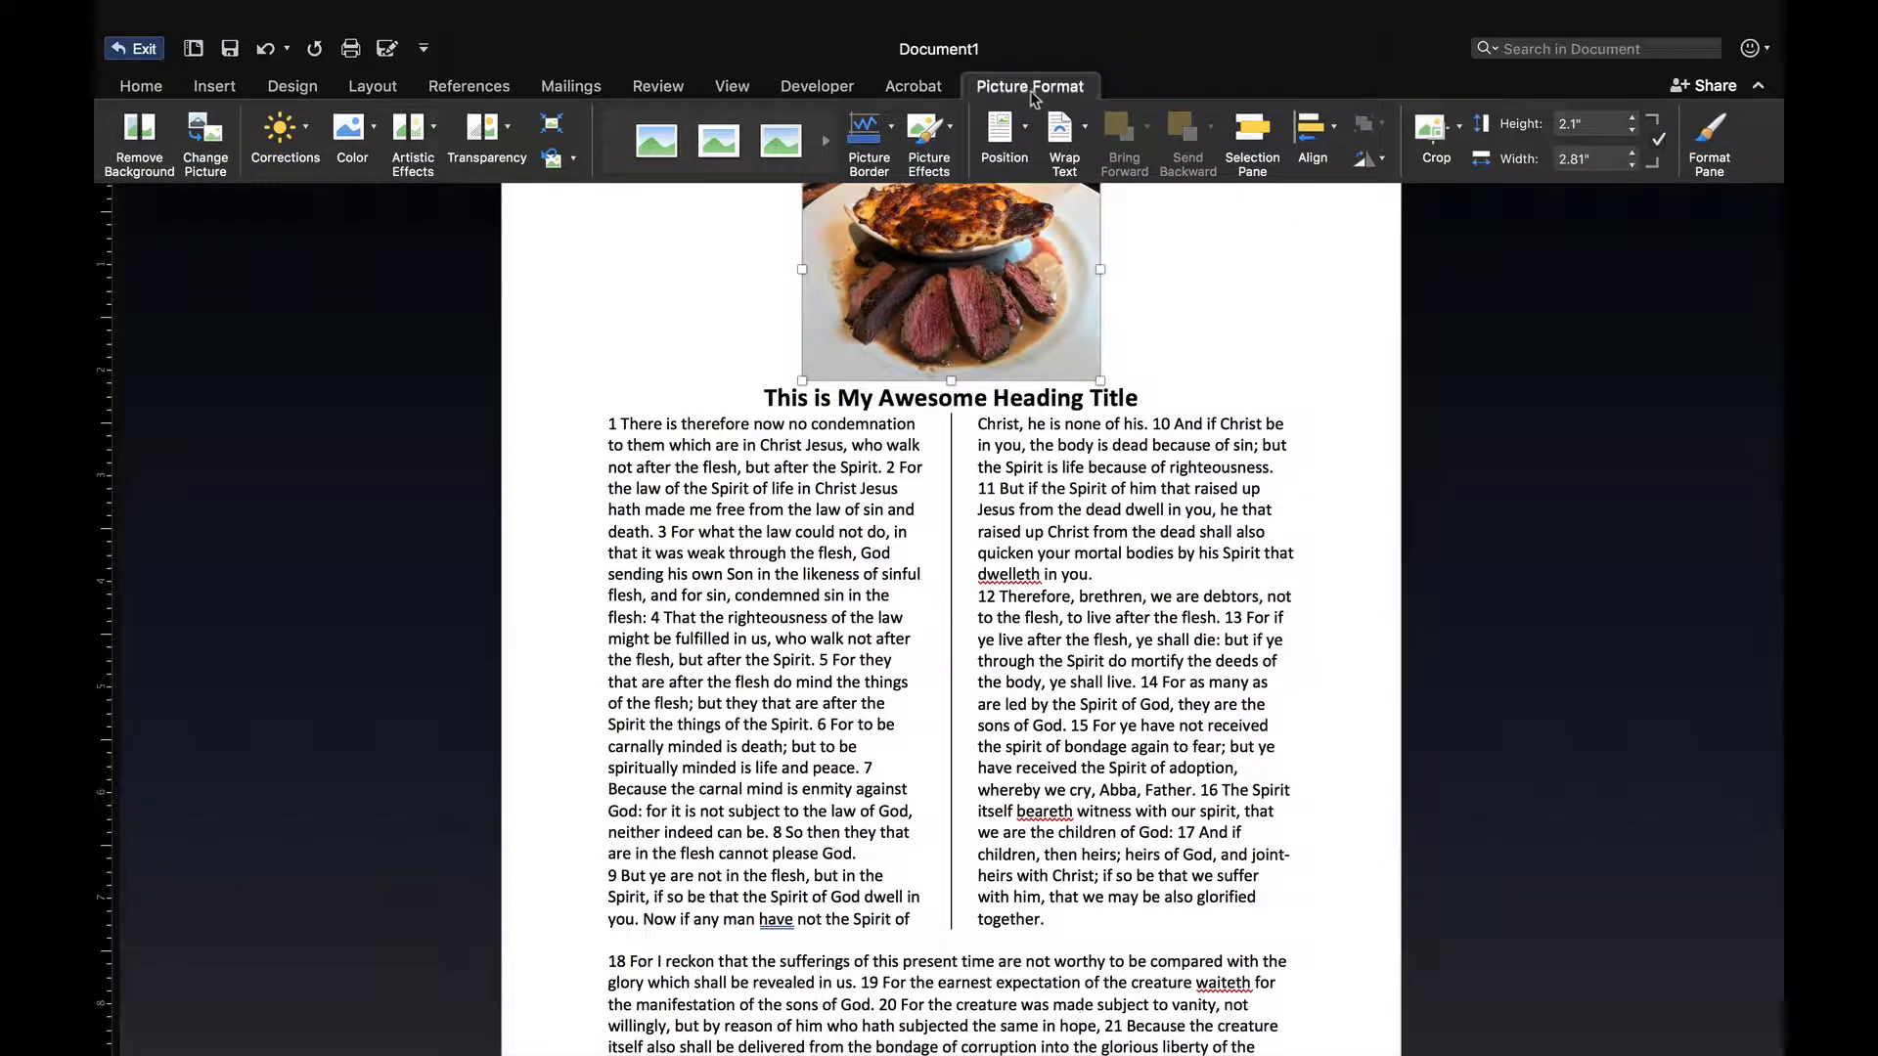
left_click(893, 131)
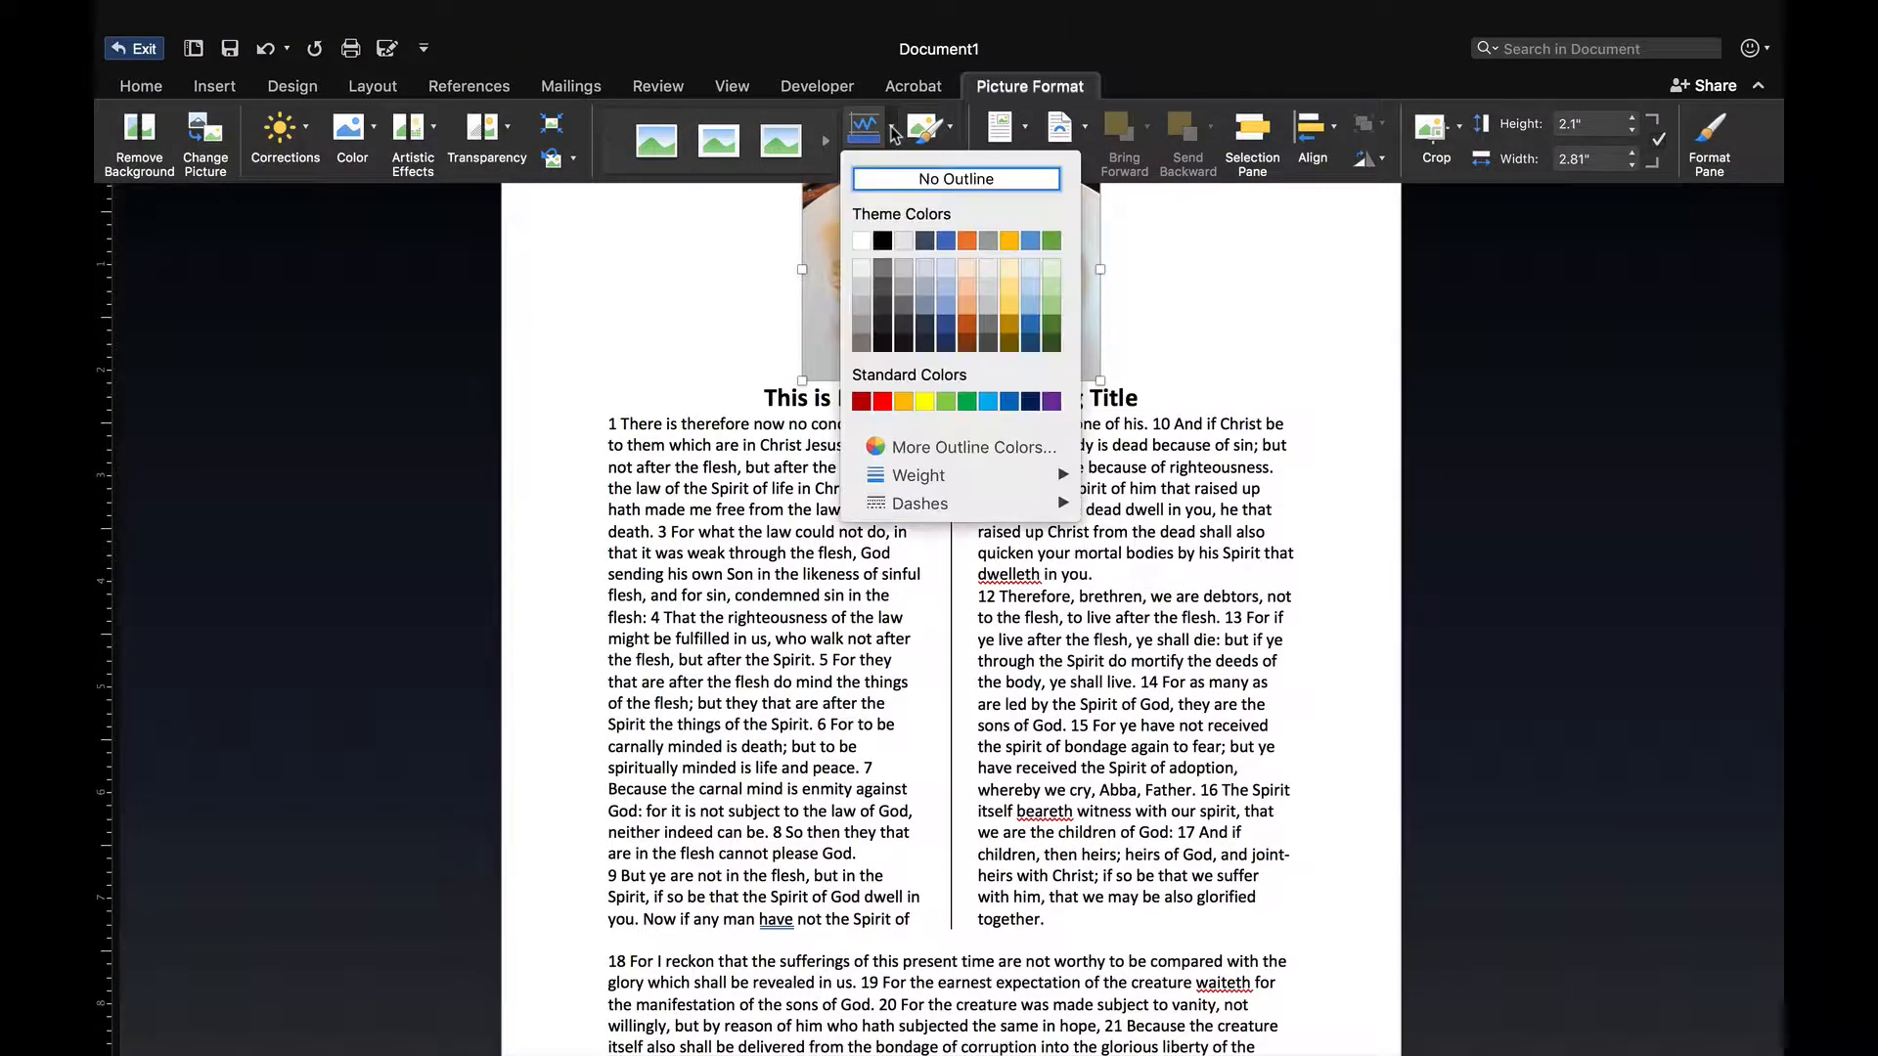
mouse_move(947, 477)
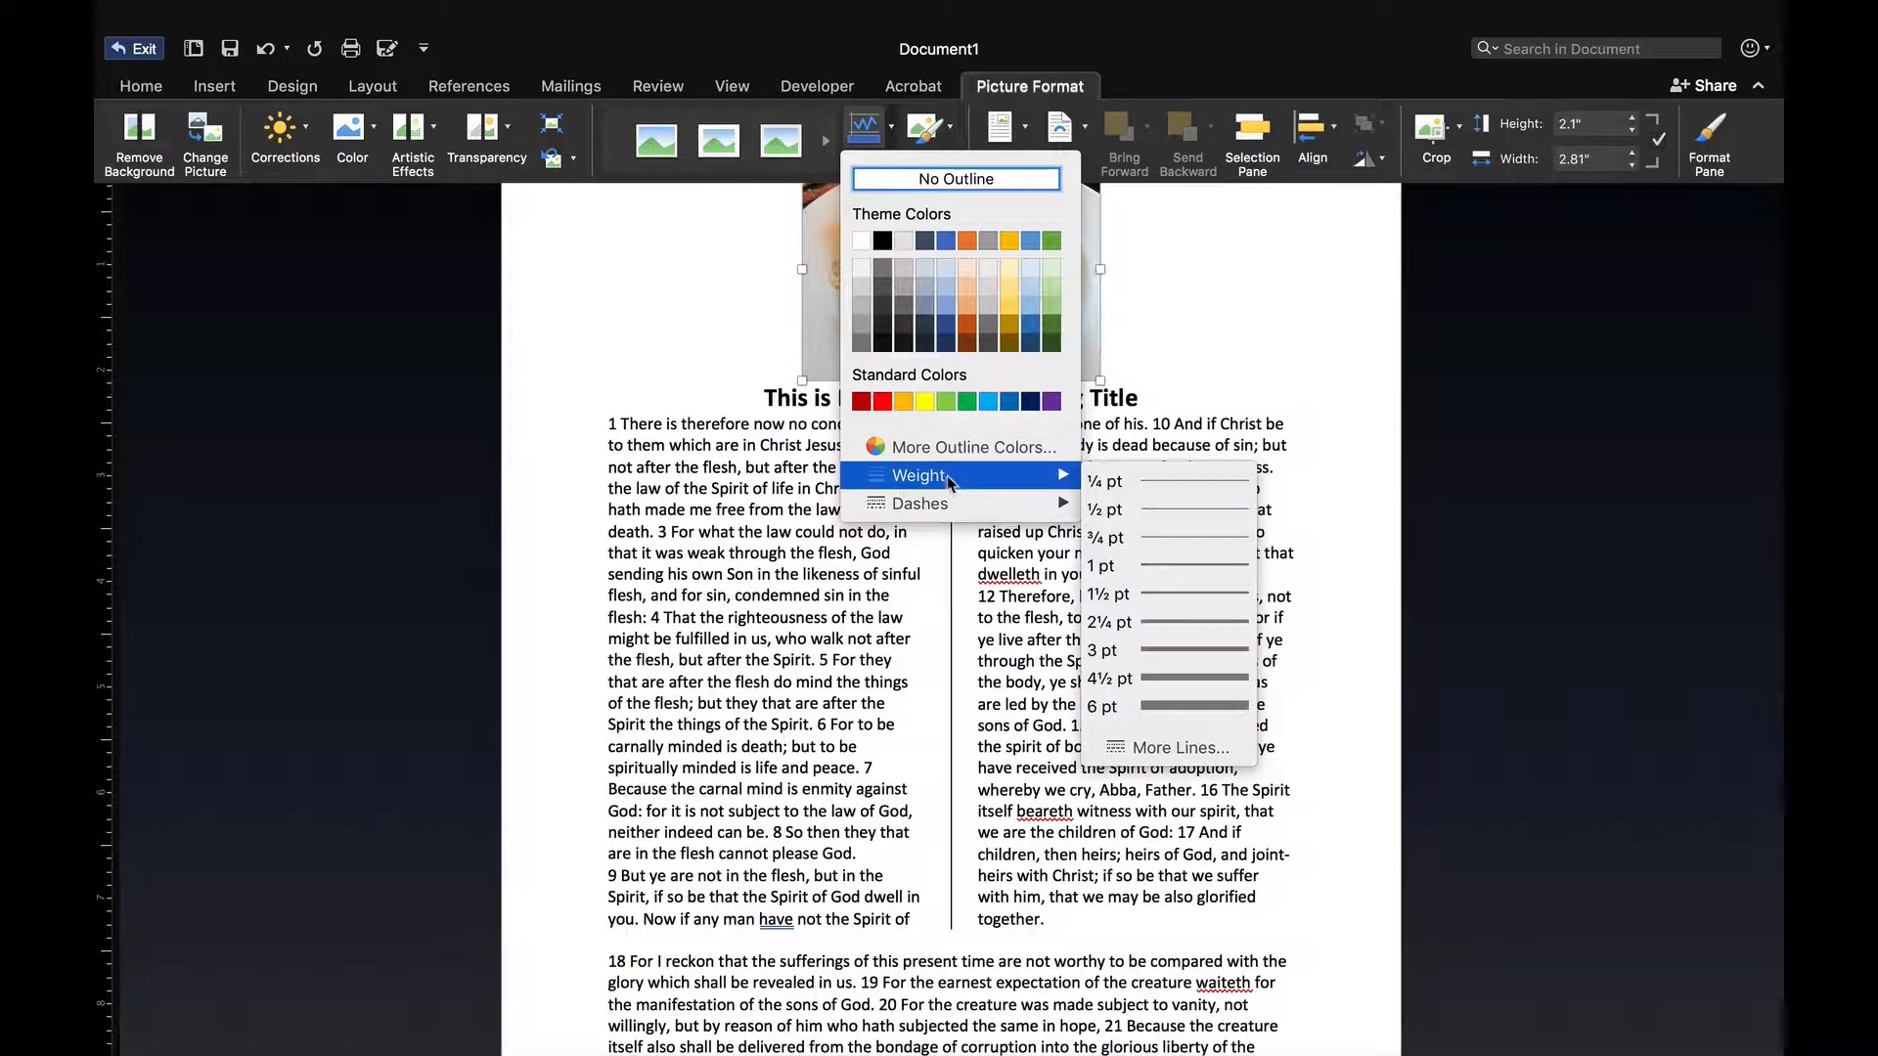
left_click(1184, 565)
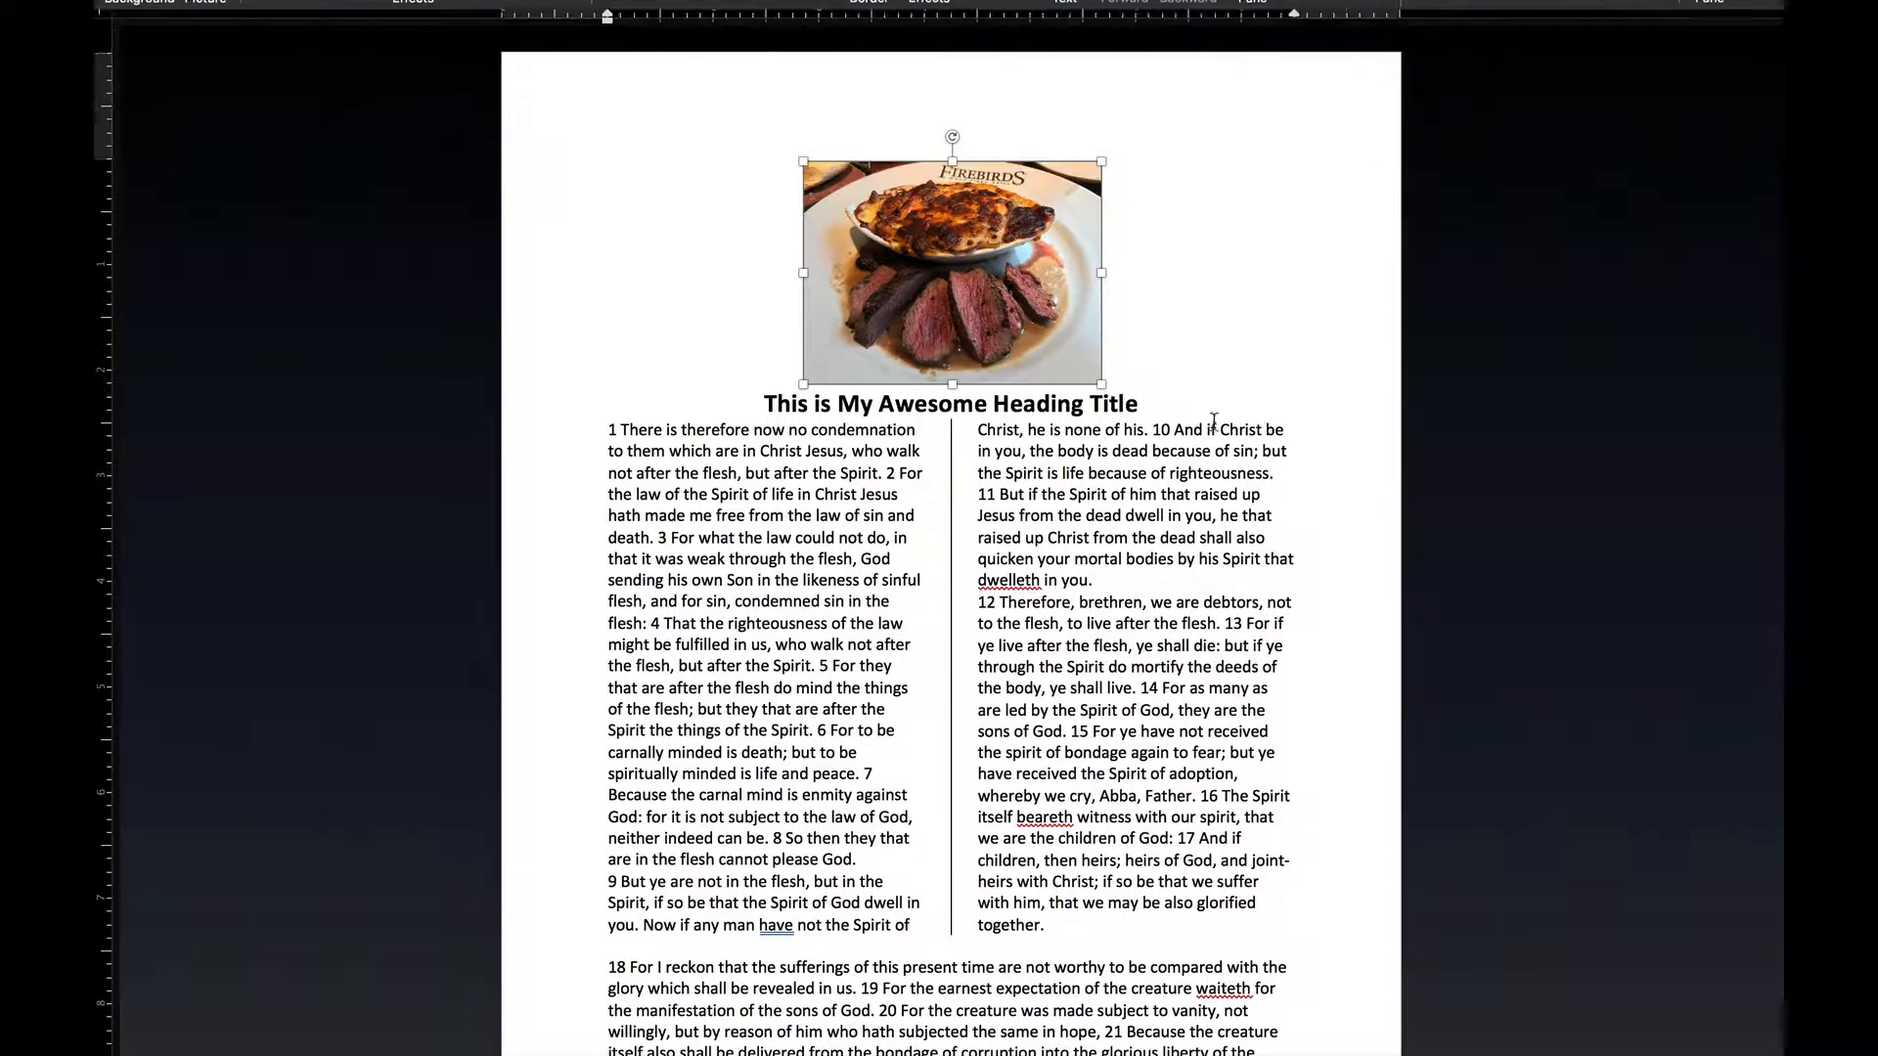
left_click(1209, 309)
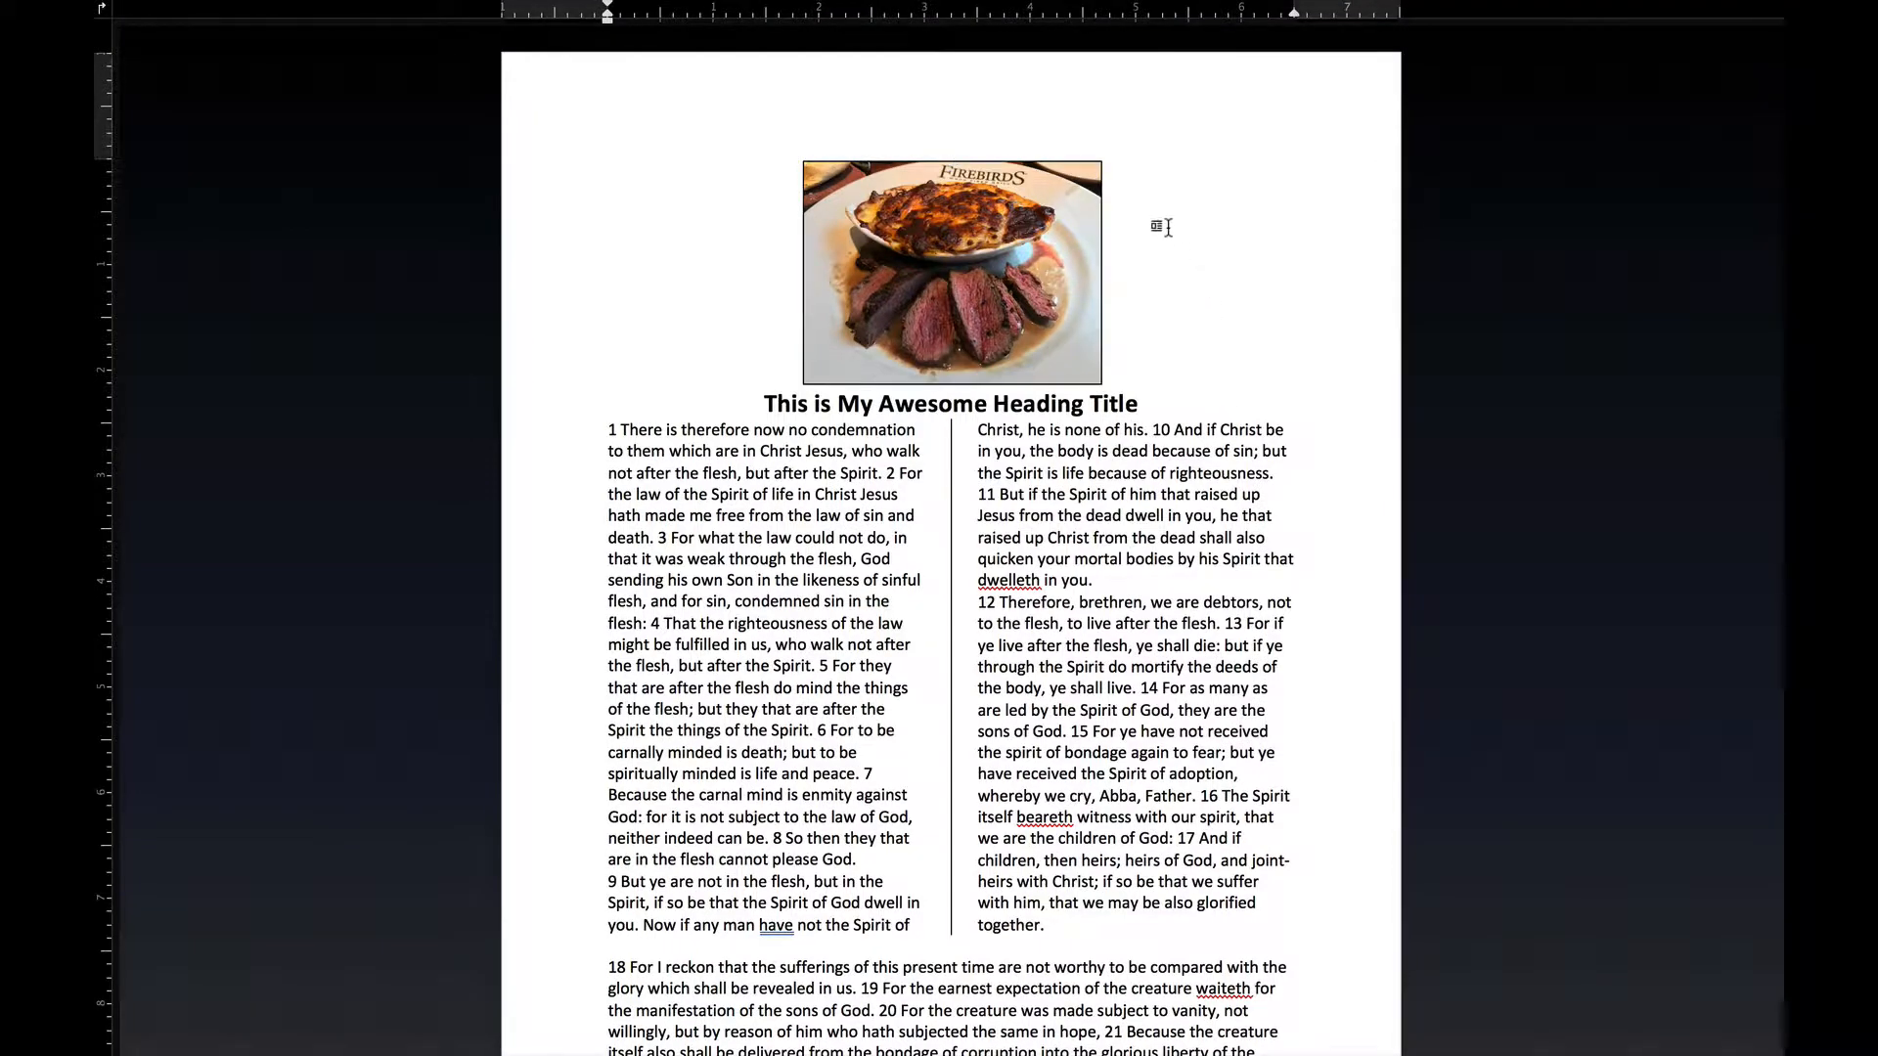
Insert one blank line between the photo and the heading, and another between the heading and the two-column text.
scroll(1155, 319, "down", 1)
scroll(1162, 319, "down", 1)
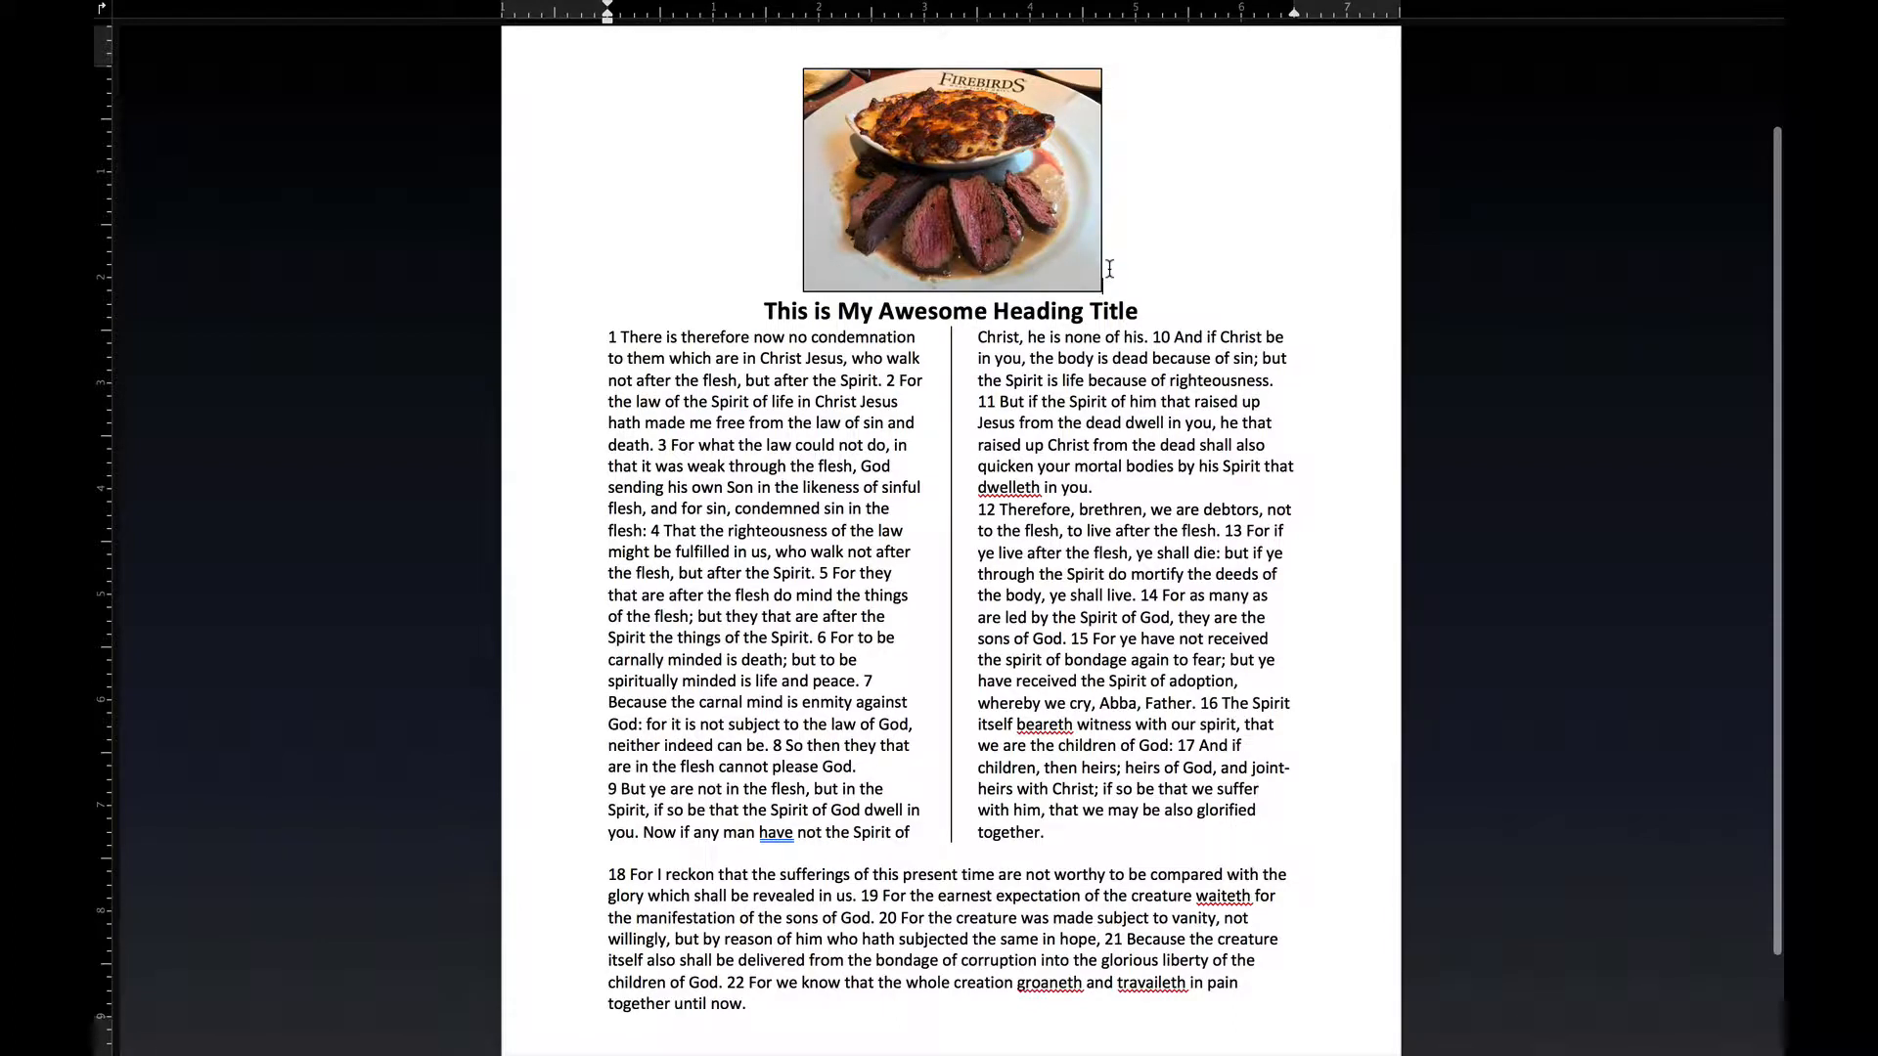
key("Return")
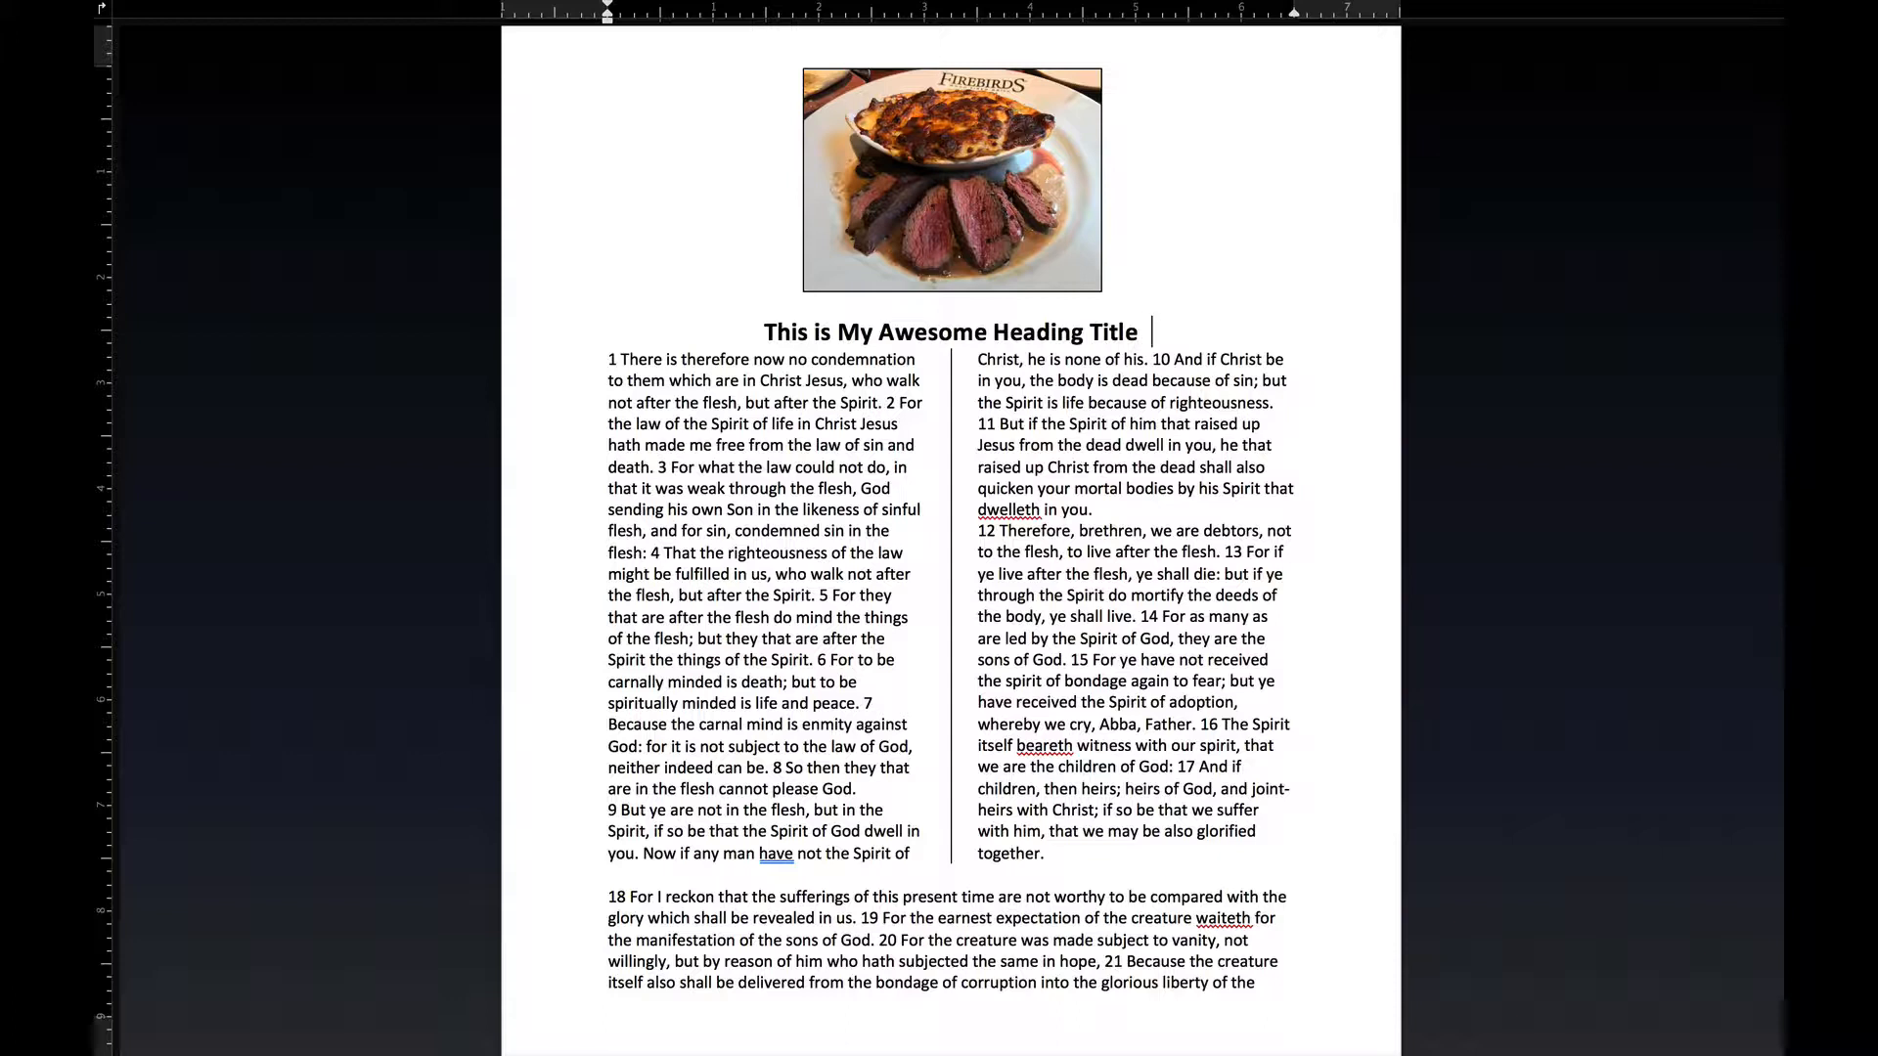
key("Return")
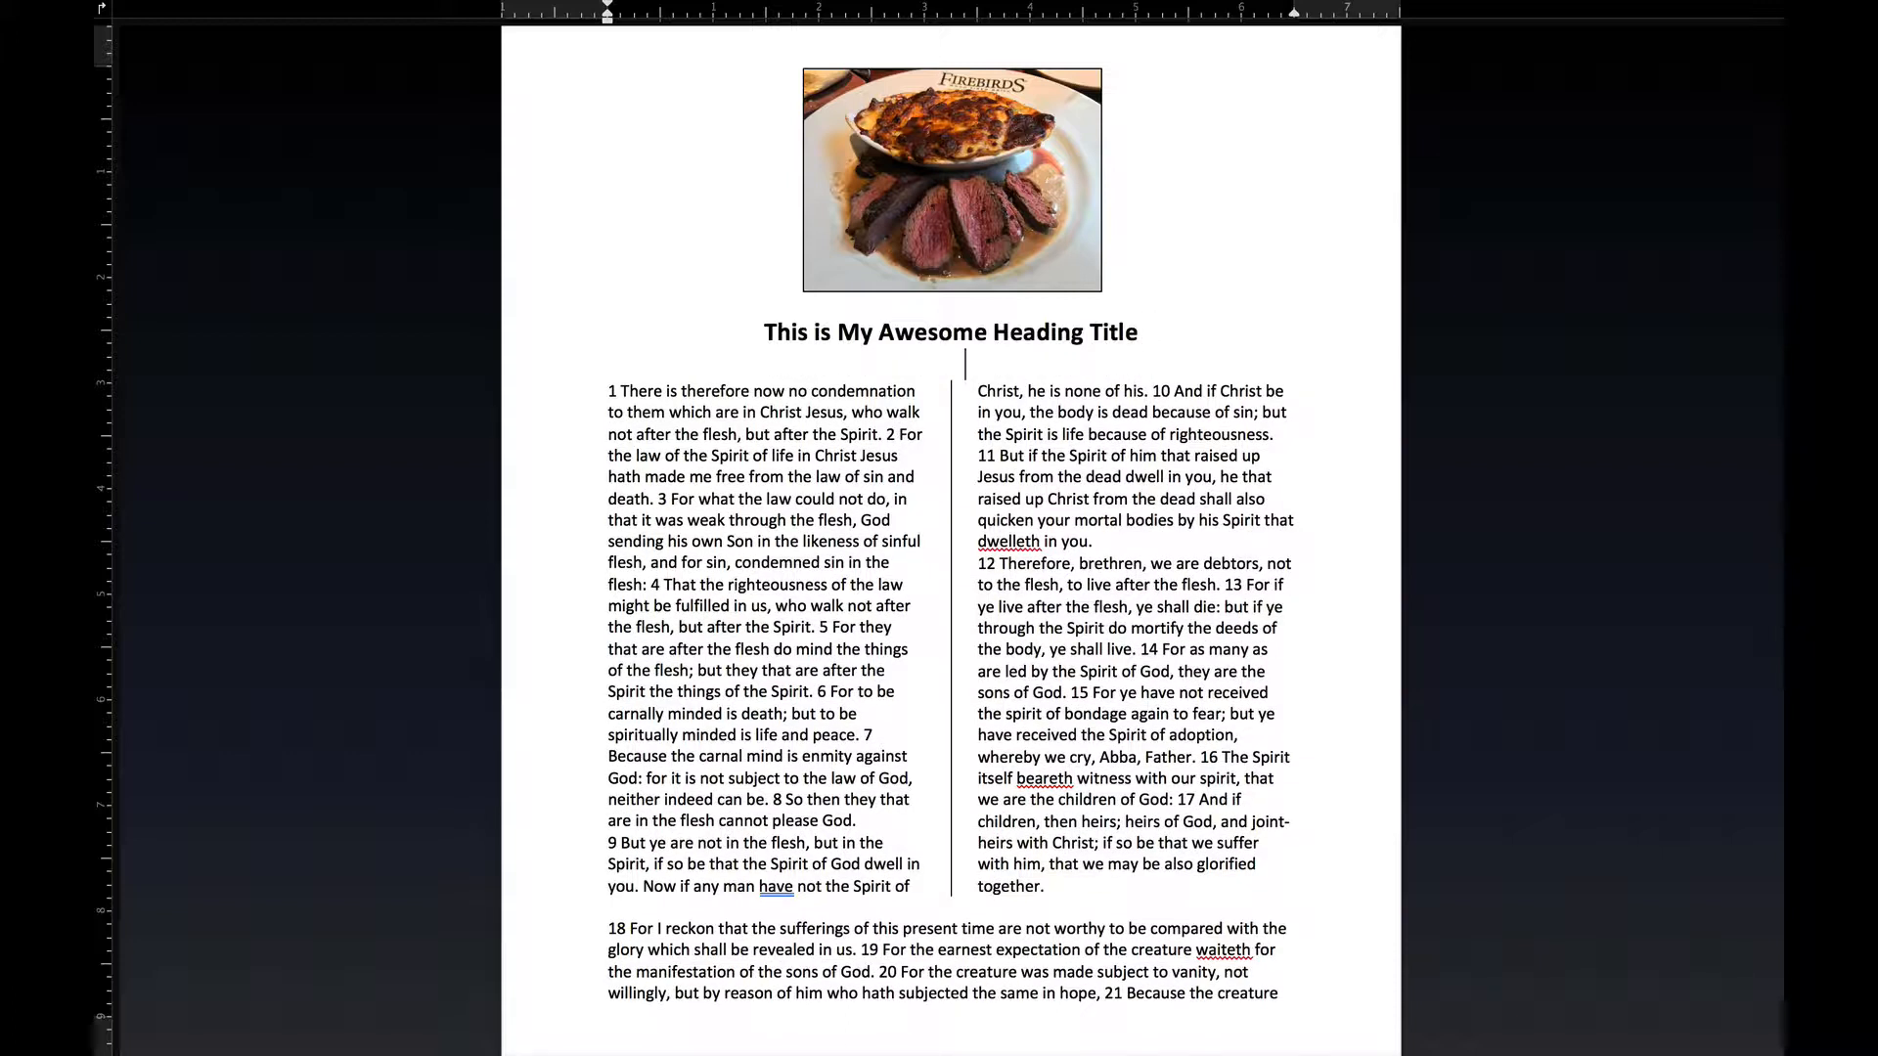
Shrink the bottom margin to about 0.5 inch so verses 18 to 22 fit on the first page, and reduce the top margin slightly.
scroll(720, 567, "down", 5)
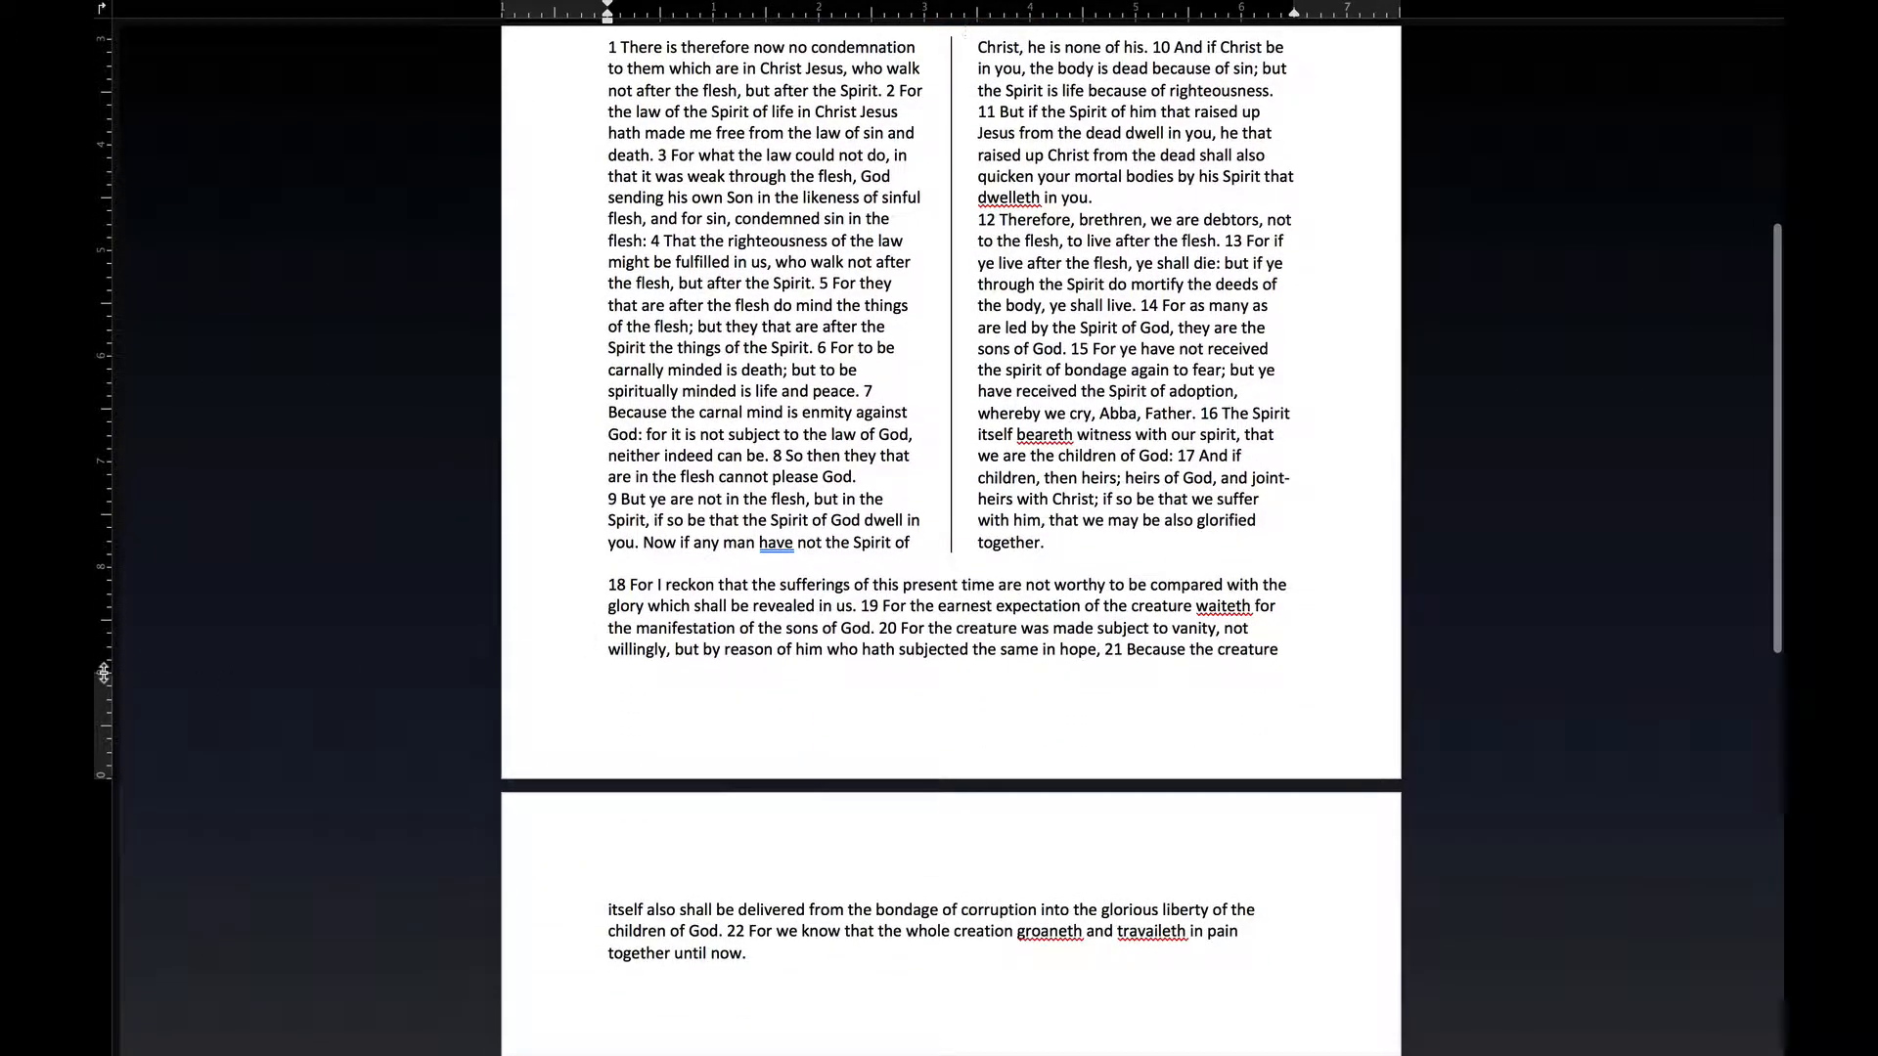
left_click_drag(104, 673, 104, 726)
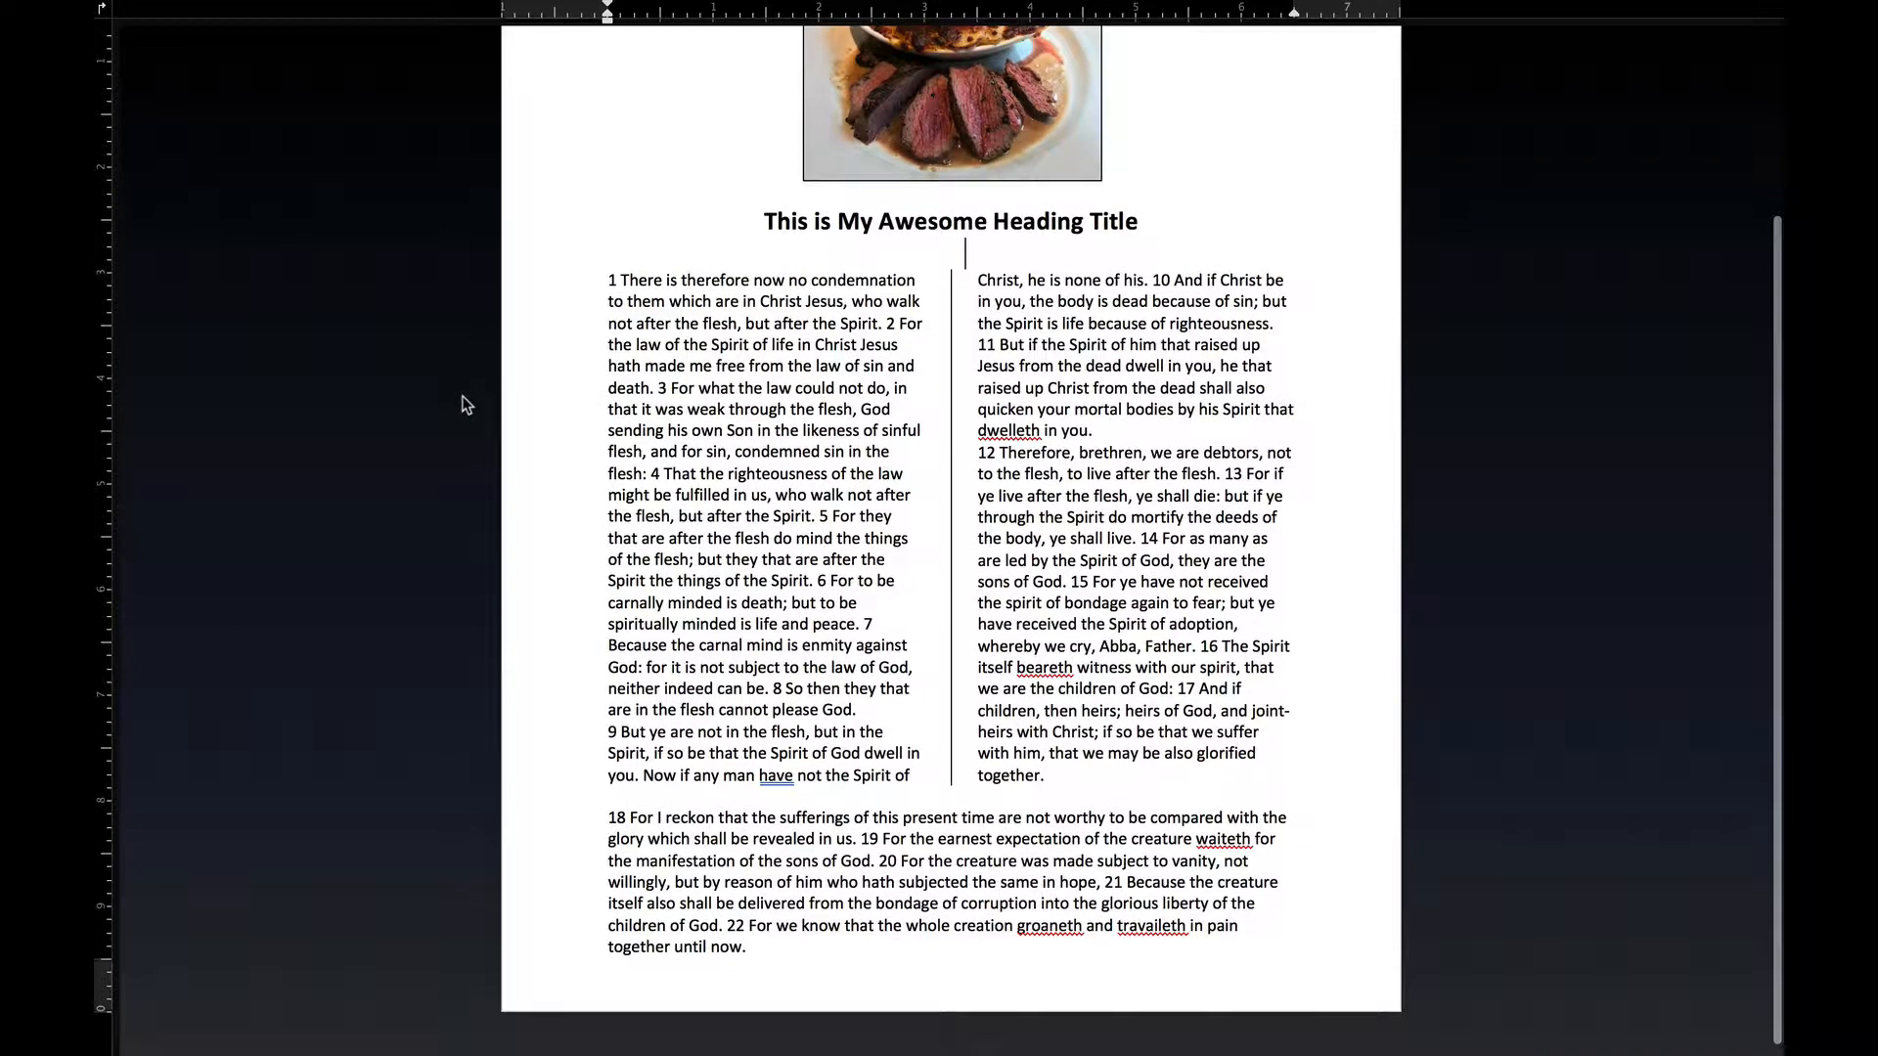
scroll(465, 405, "up", 3)
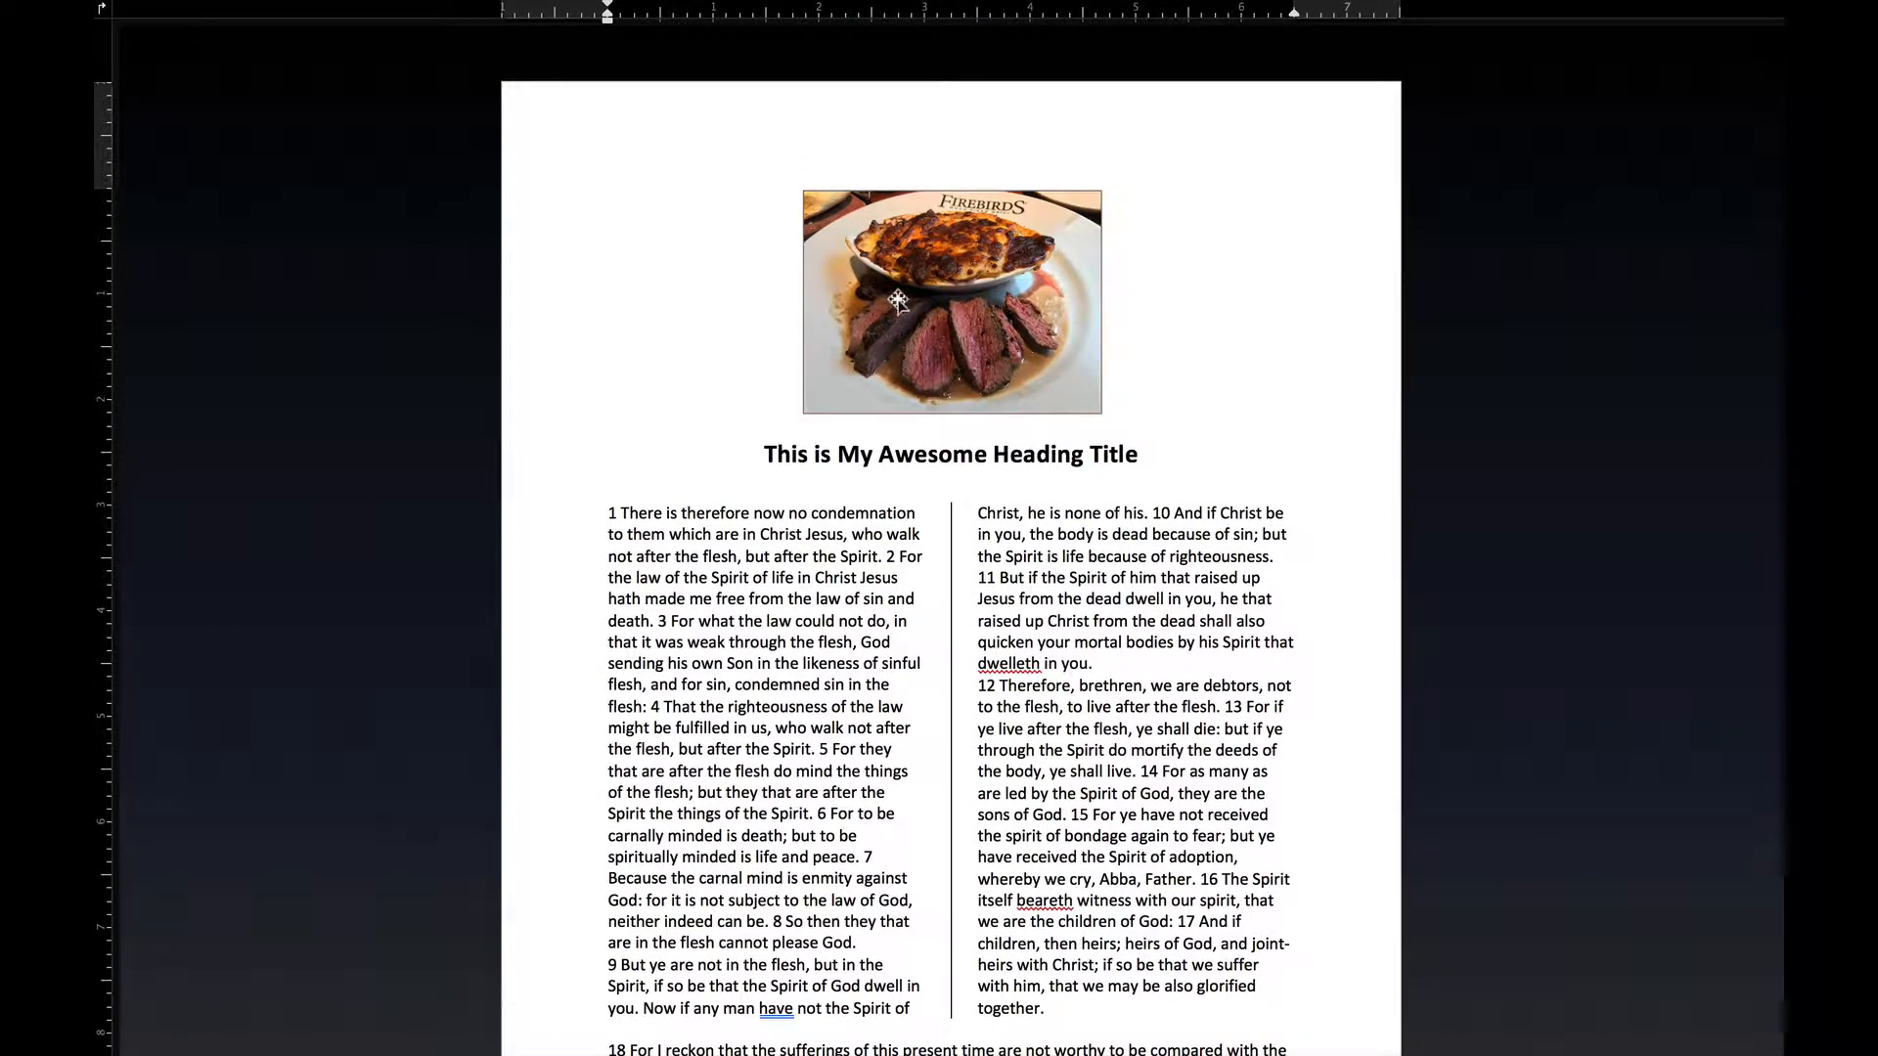
left_click(898, 300)
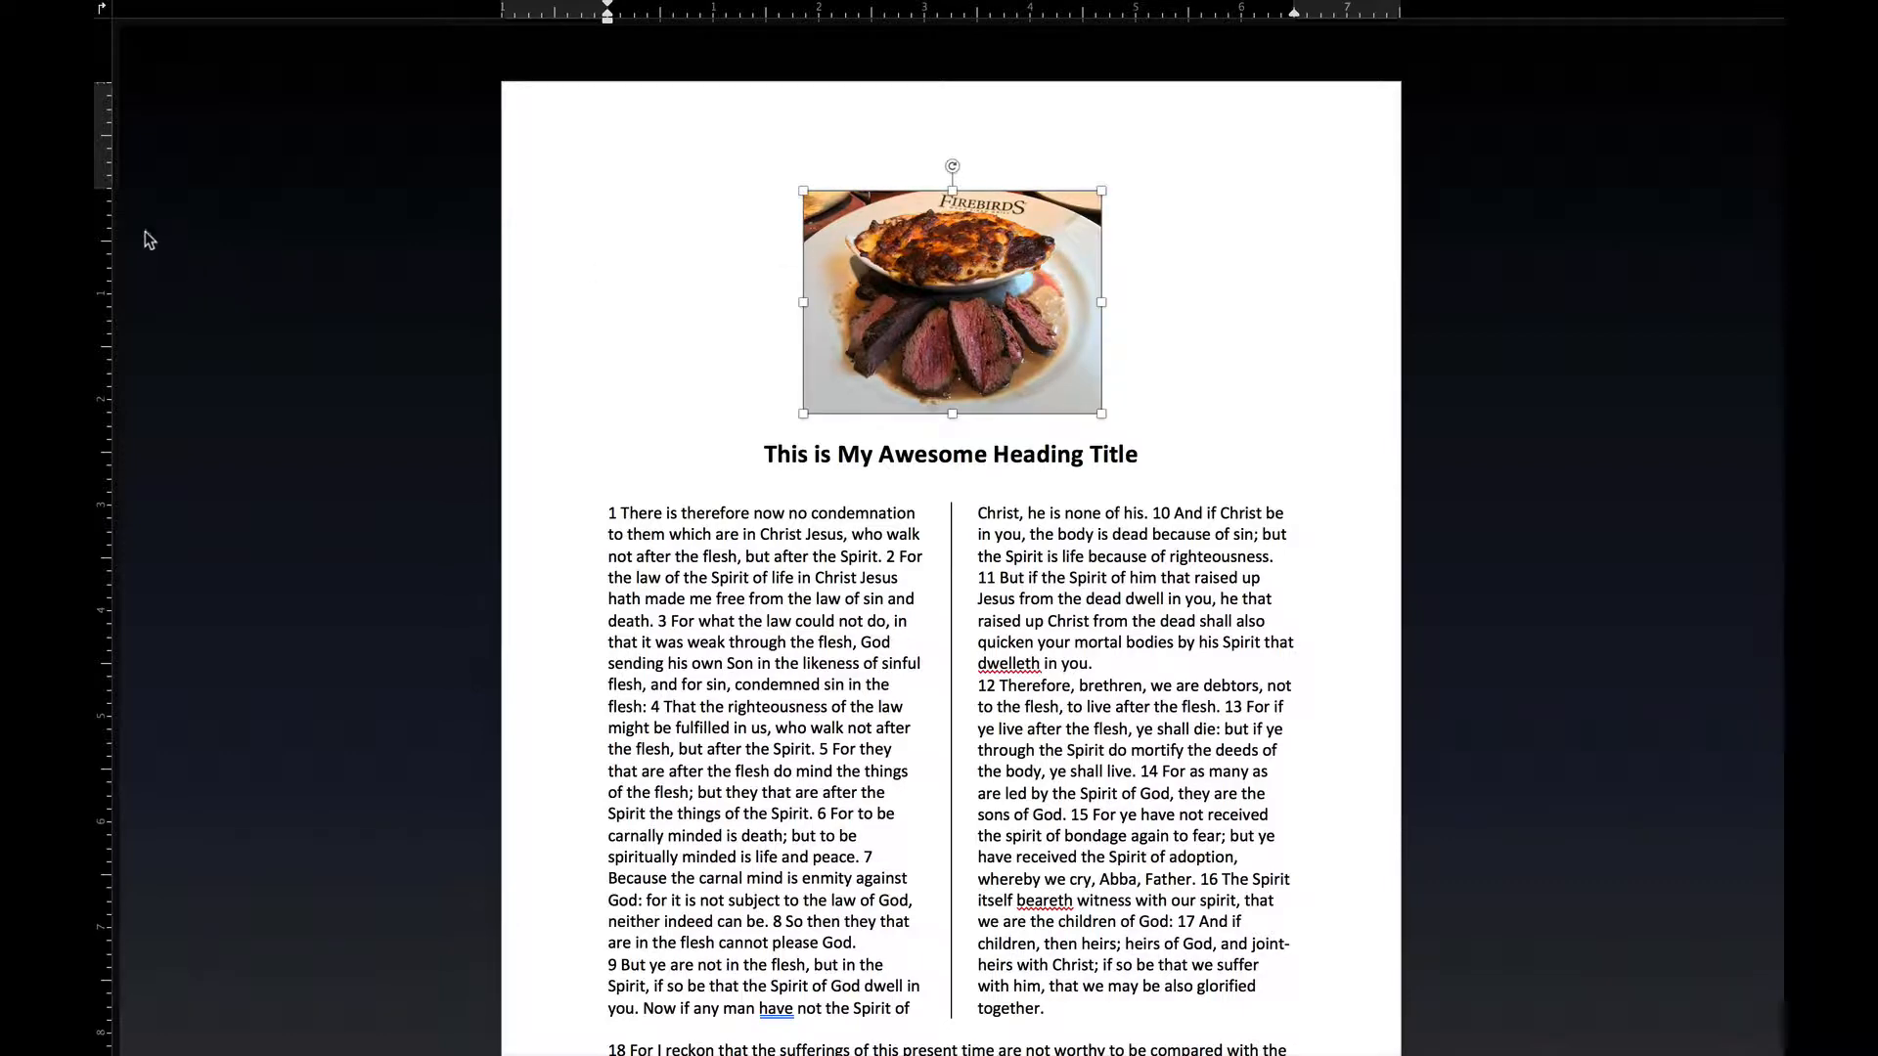
left_click_drag(108, 191, 108, 179)
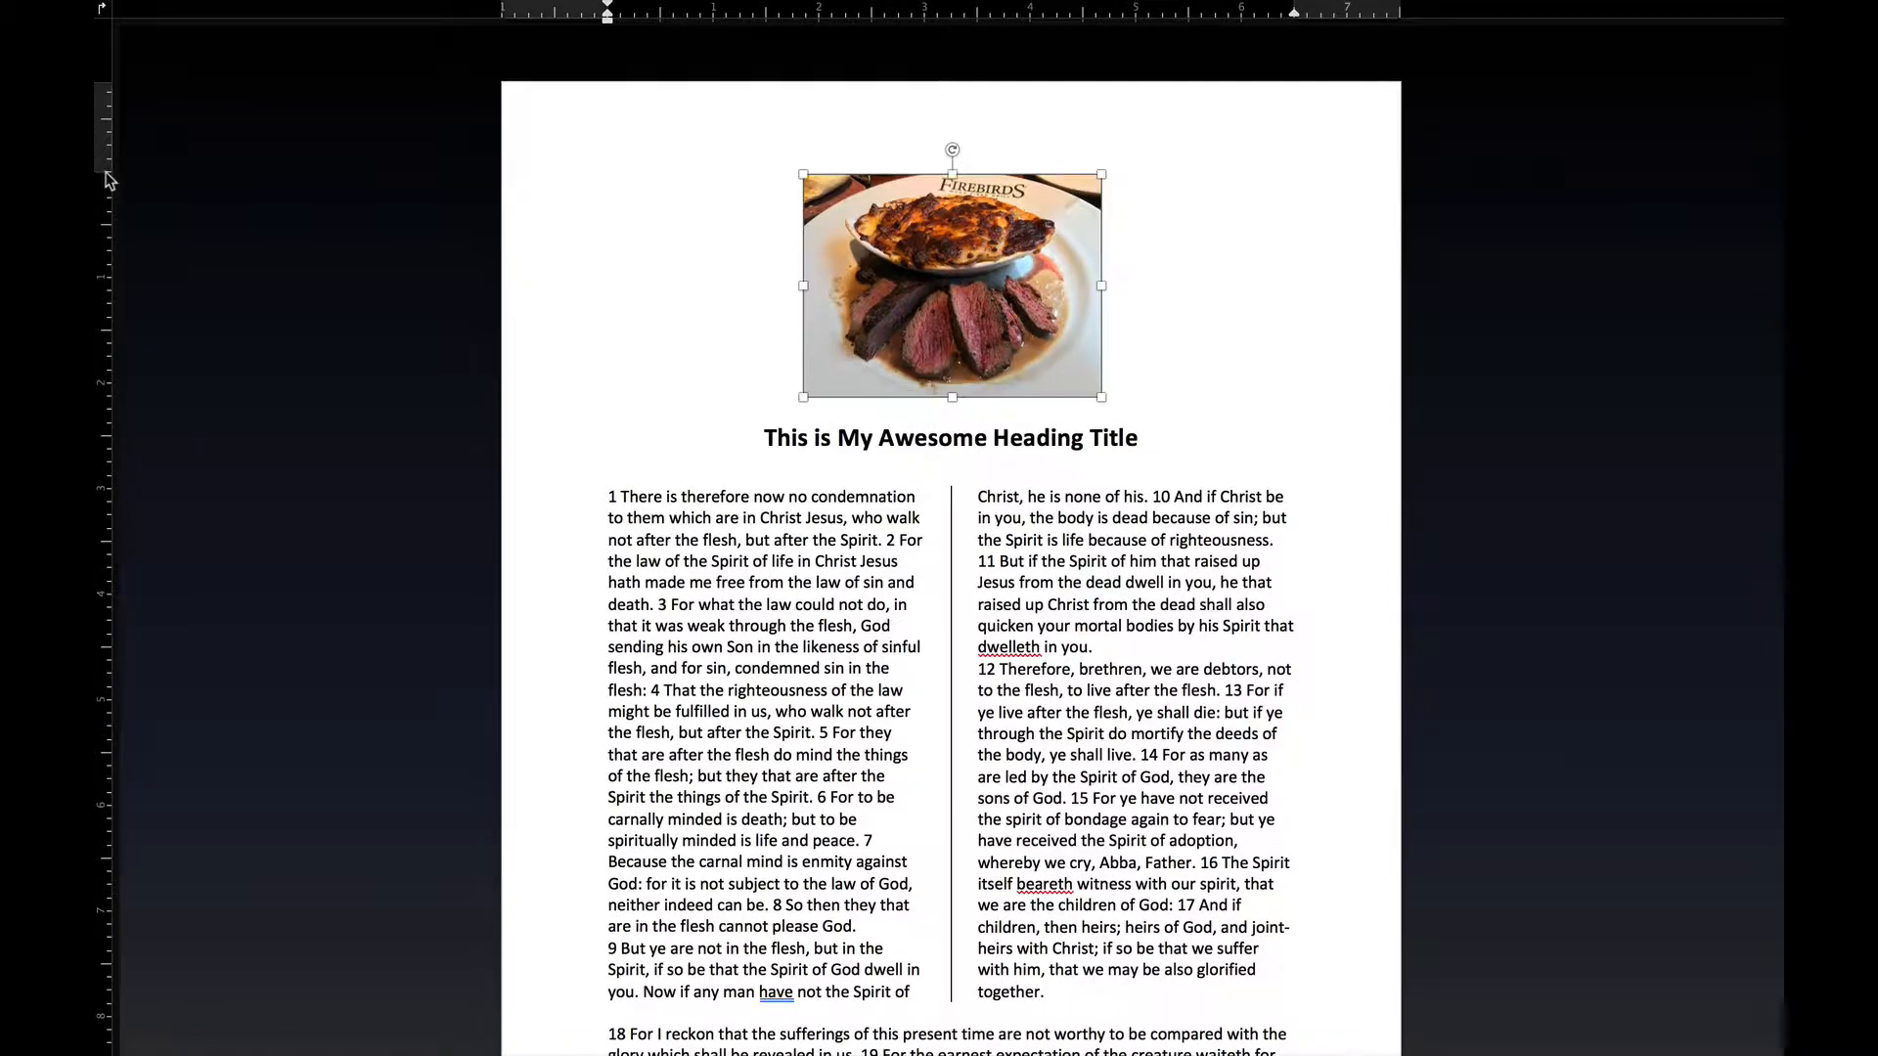
Zoom the document view to One Page to check the finished layout.
scroll(438, 315, "down", 5)
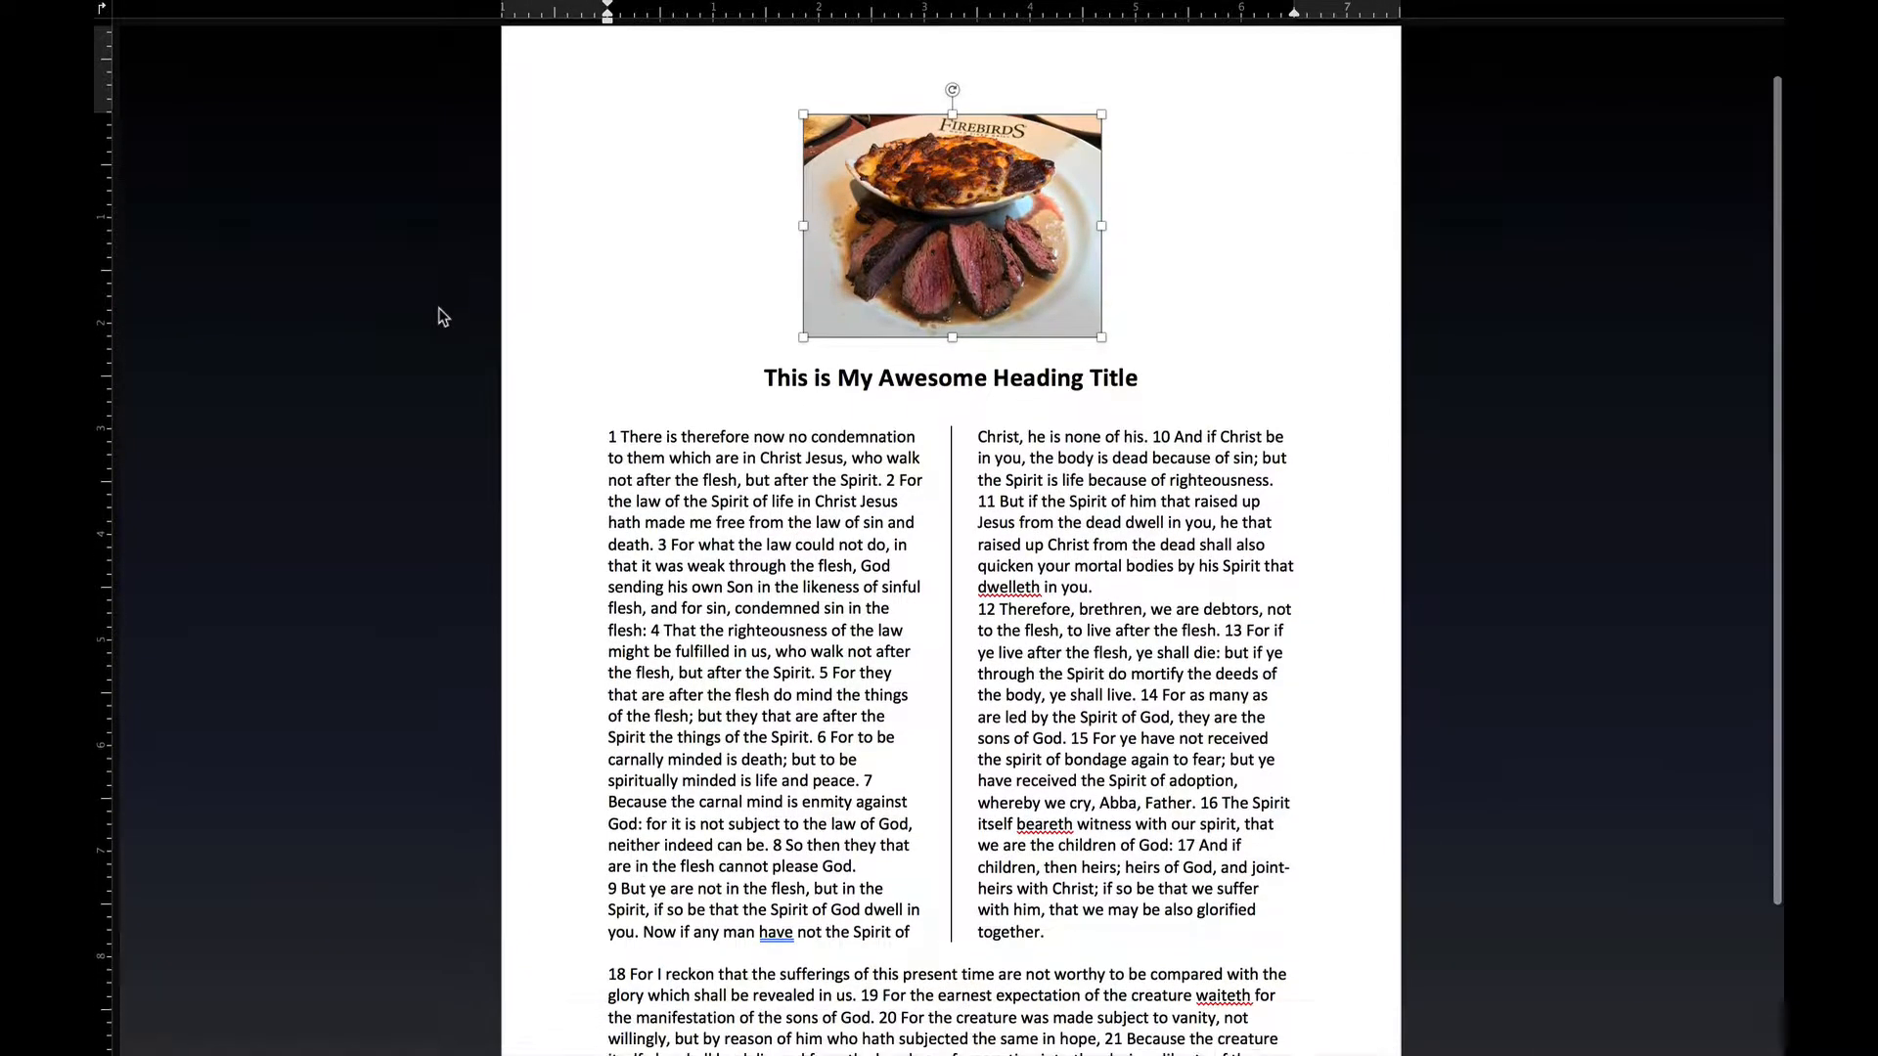
scroll(438, 316, "up", 1)
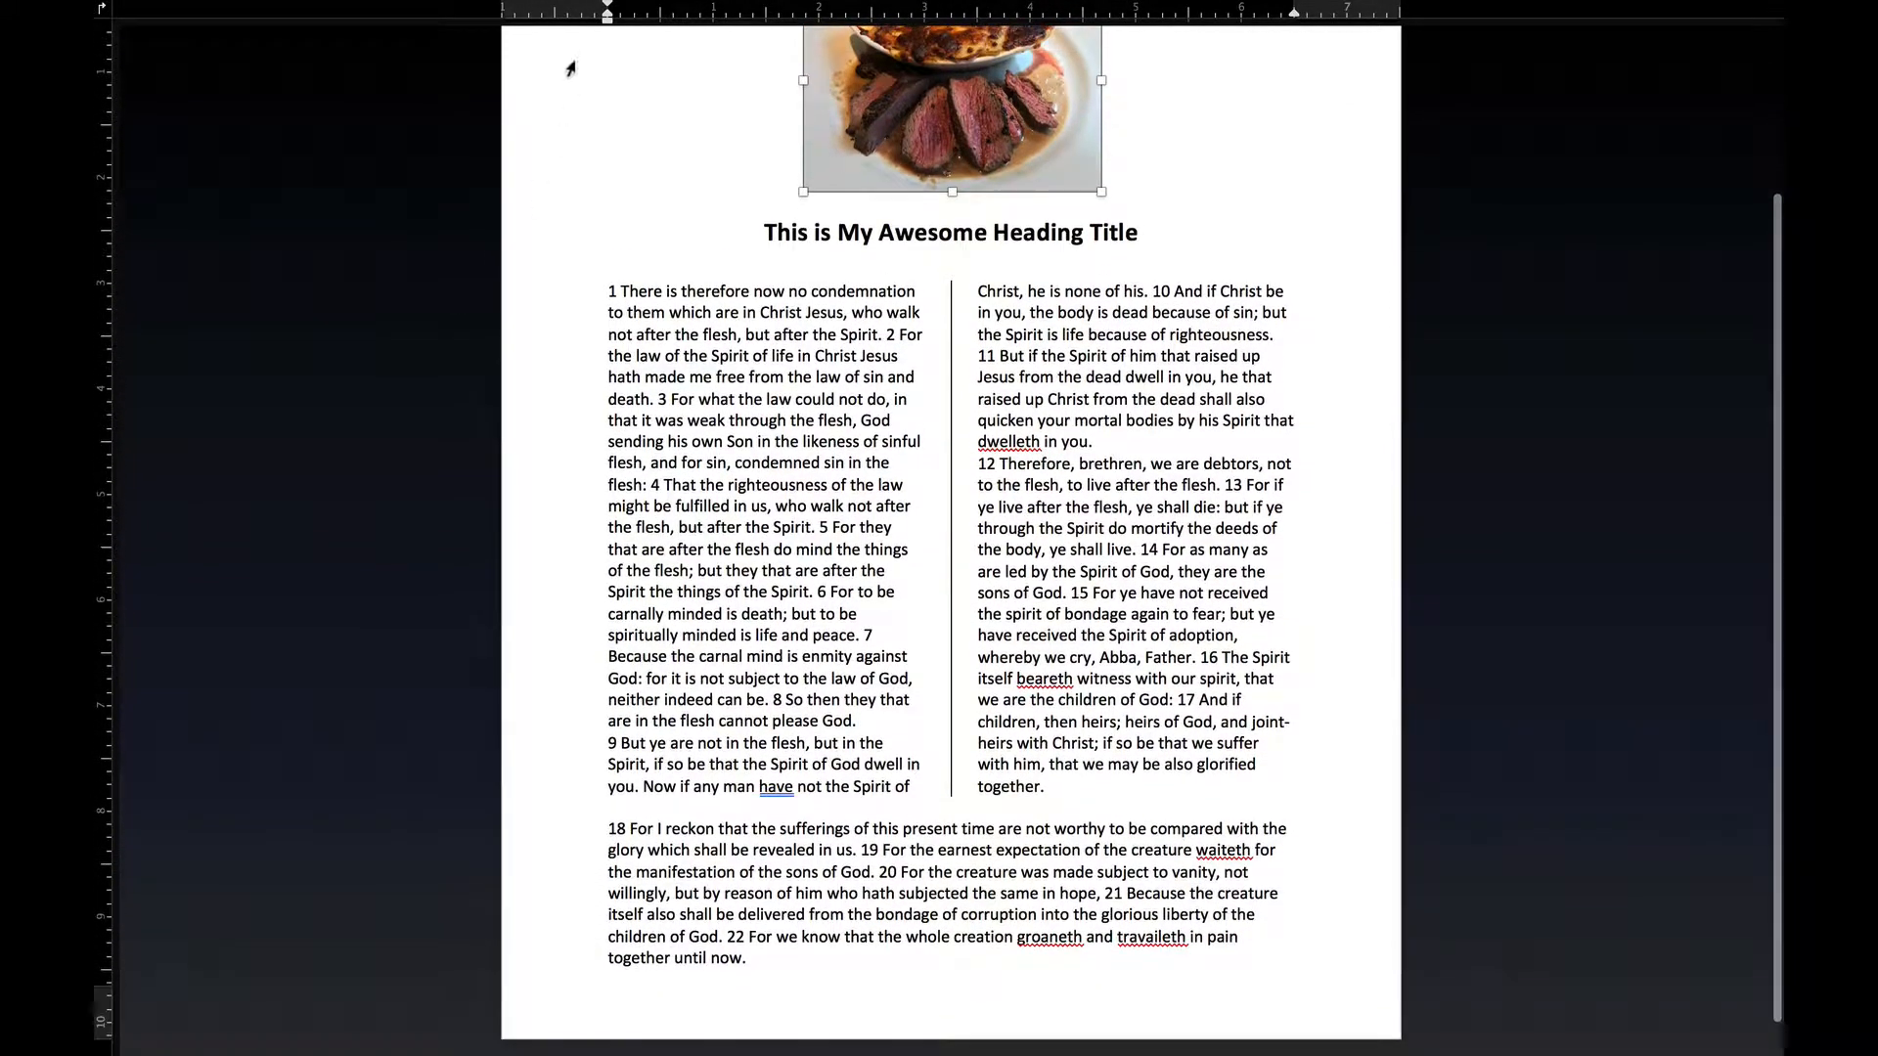
mouse_move(689, 49)
left_click(740, 87)
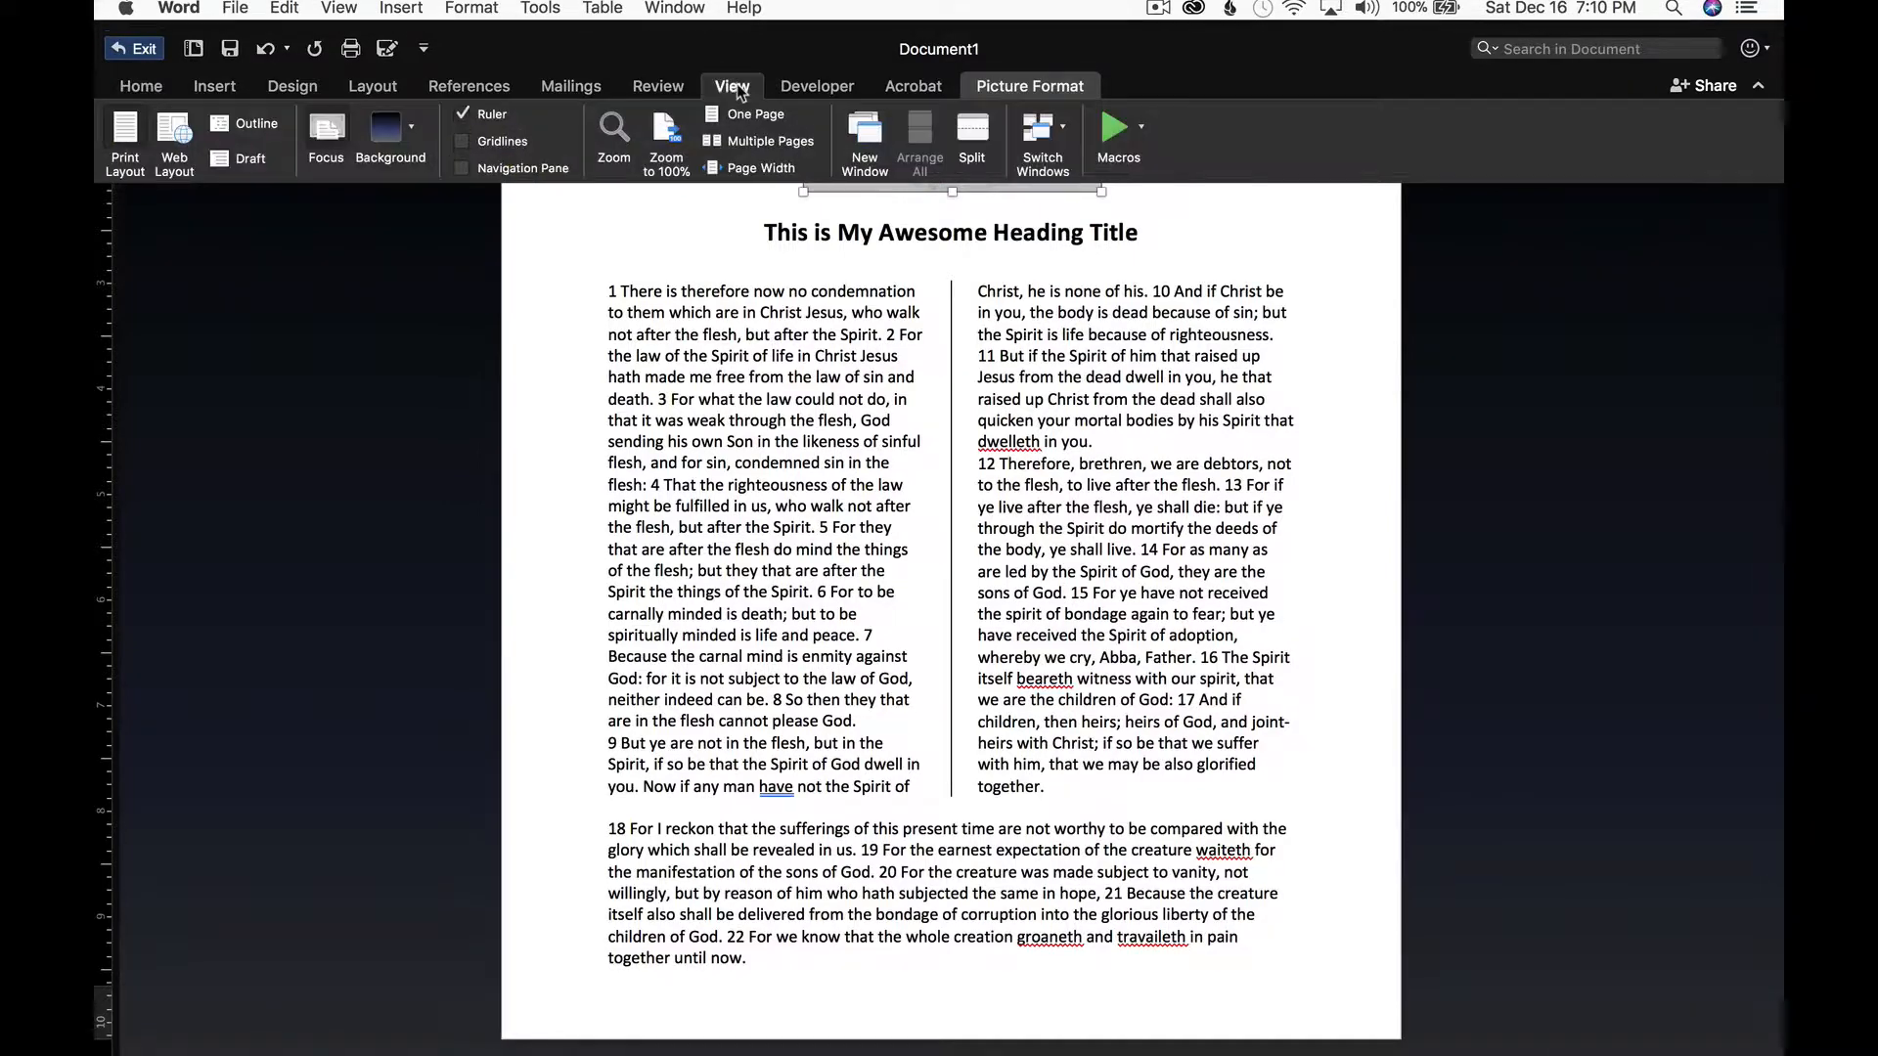
left_click(747, 112)
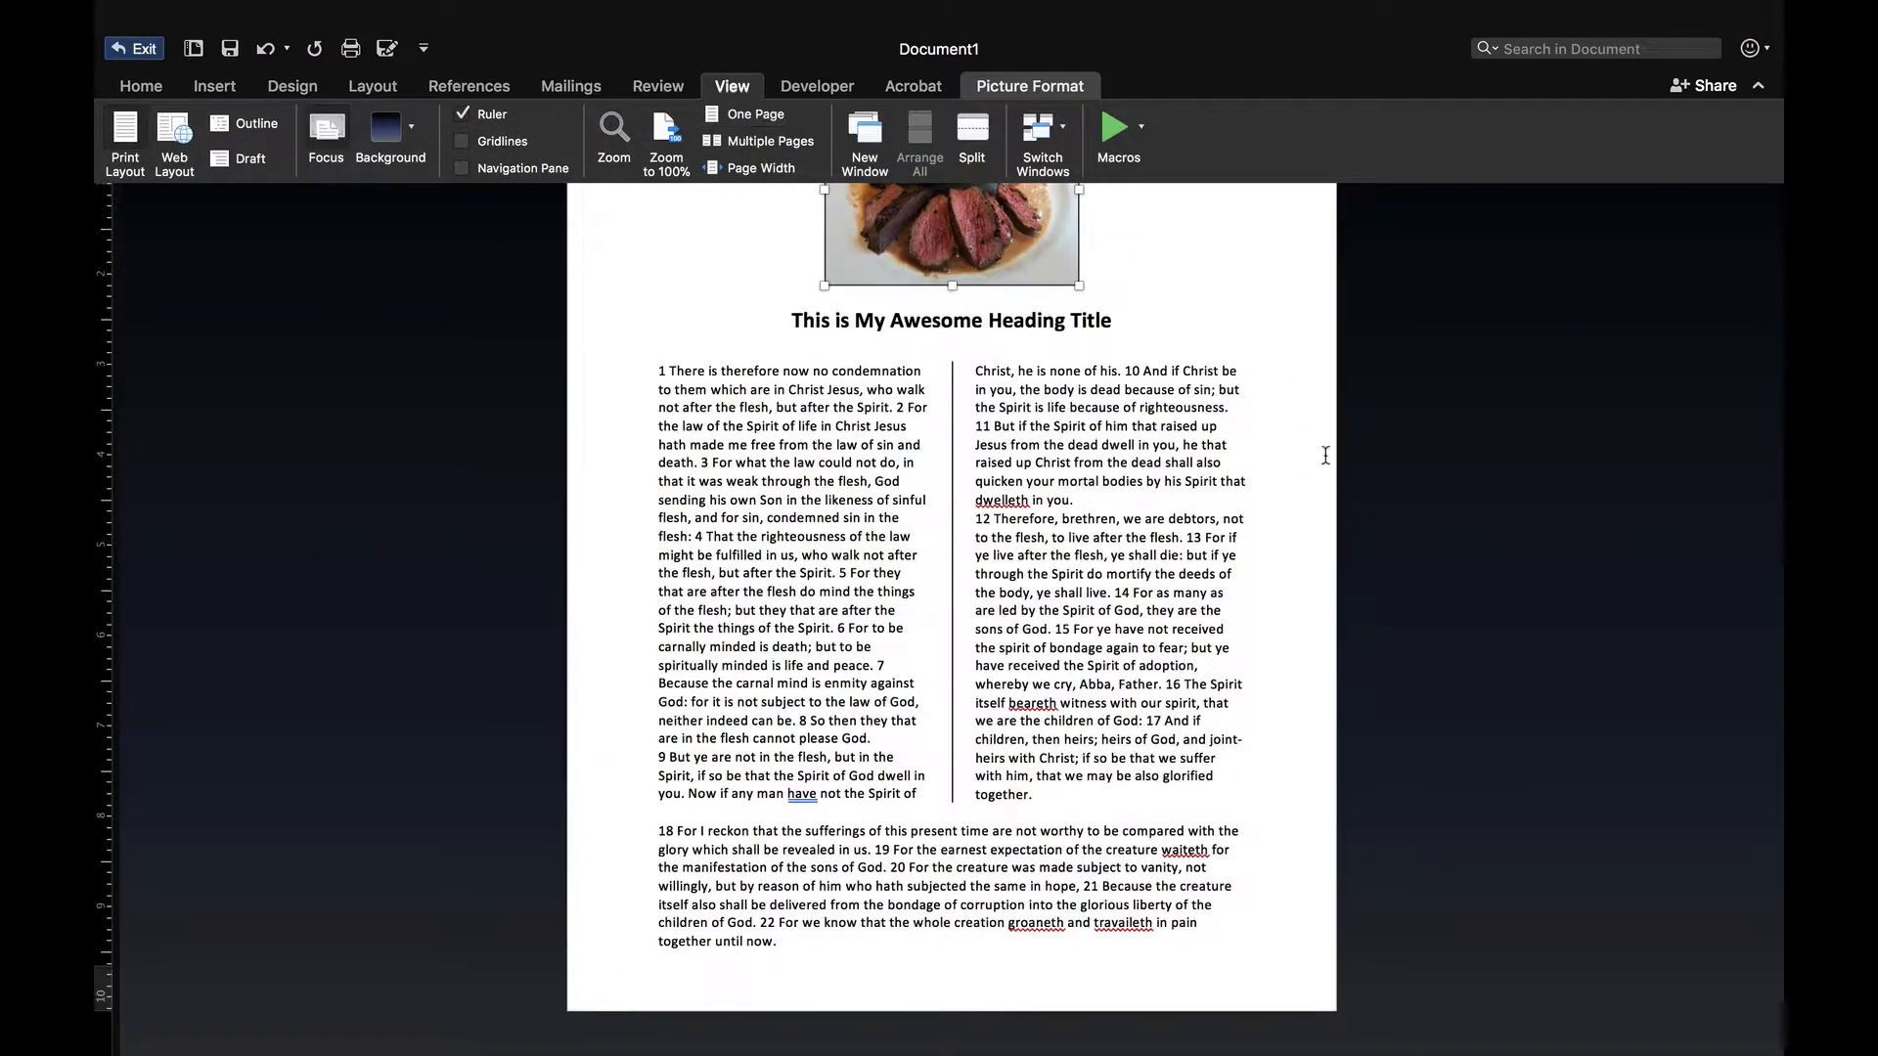